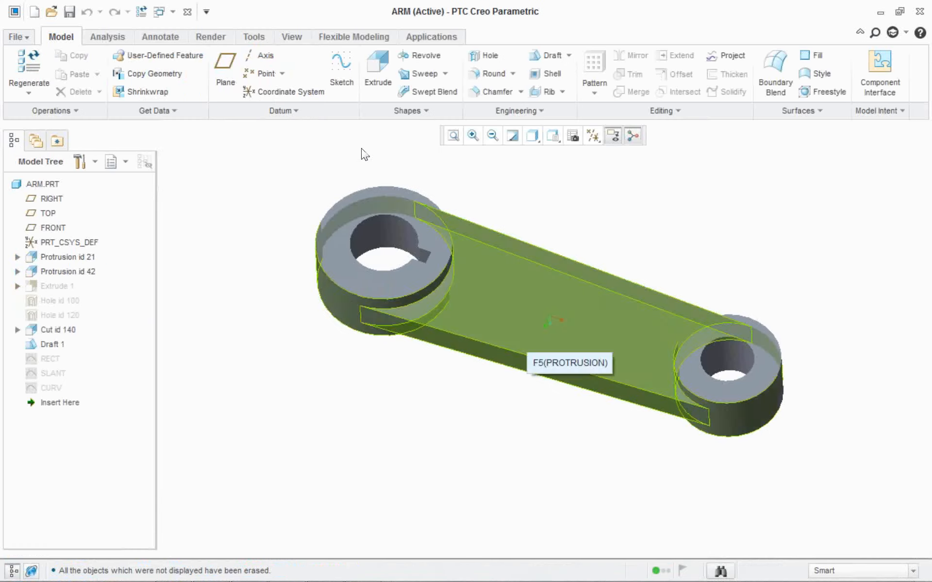
Start a Design Exploration session for the arm part, entering DESIGN CHANGES as its name.
scroll(527, 166, down, 2)
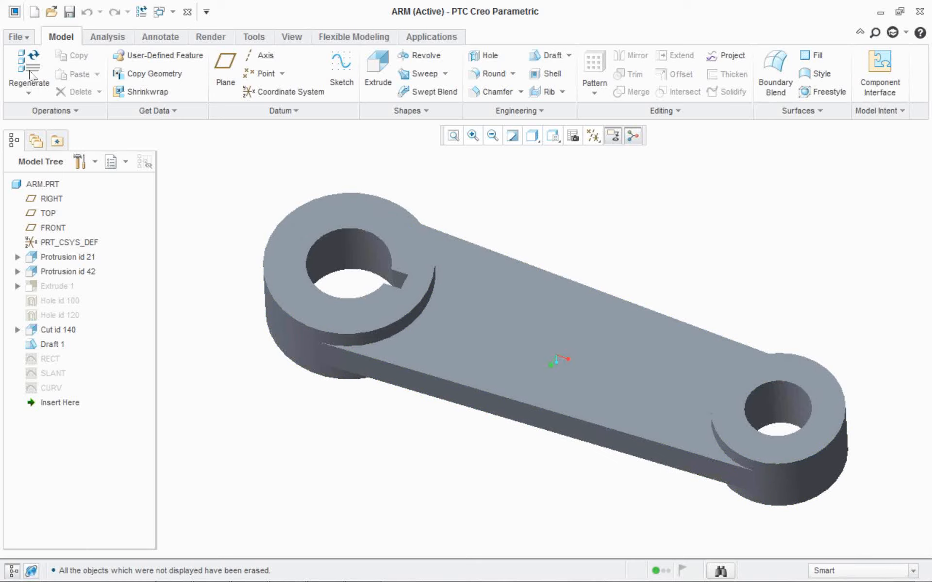
click(14, 28)
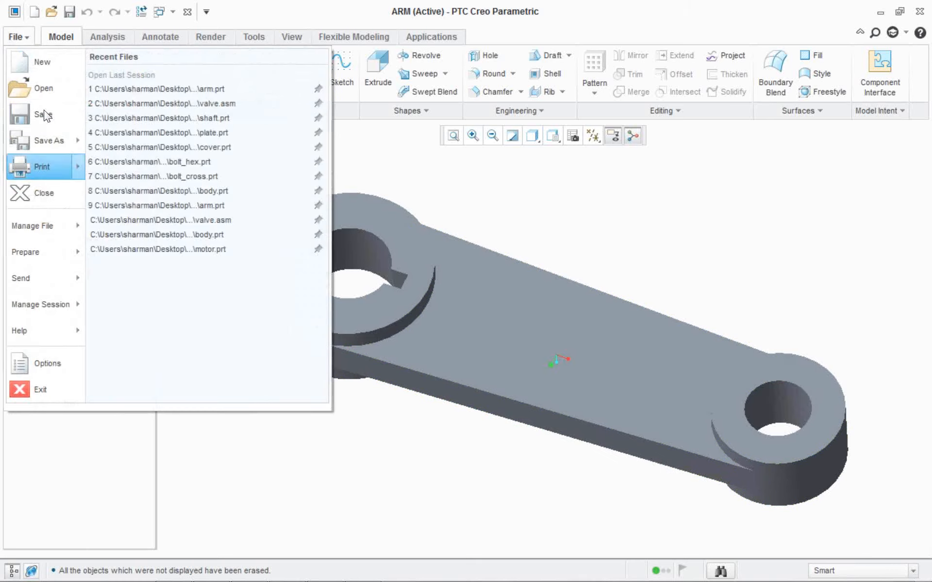
mouse_move(41, 305)
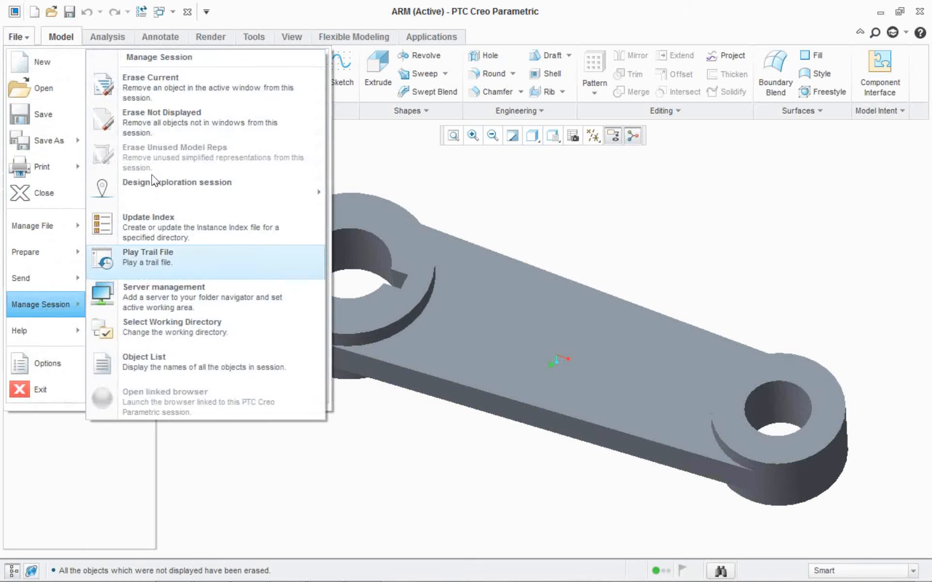
mouse_move(207, 189)
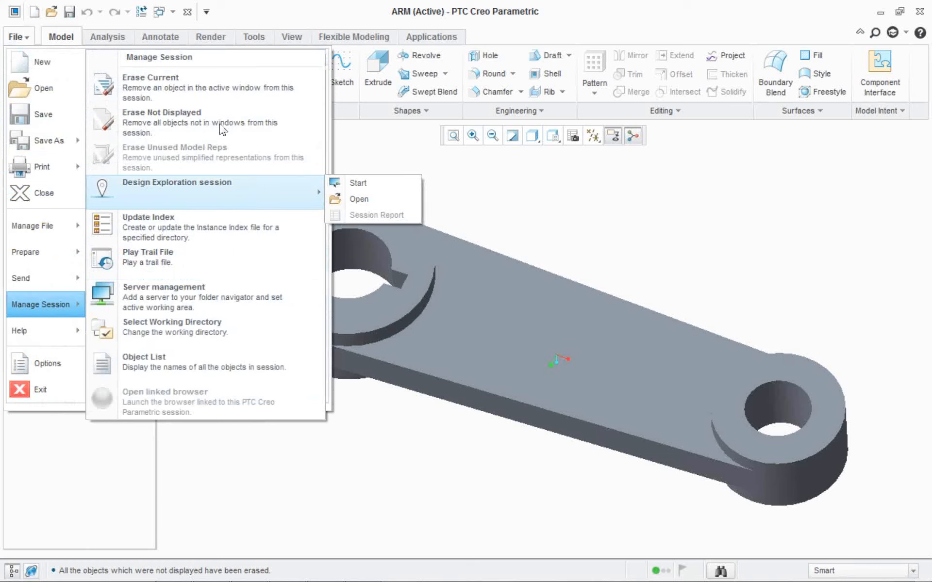
click(348, 185)
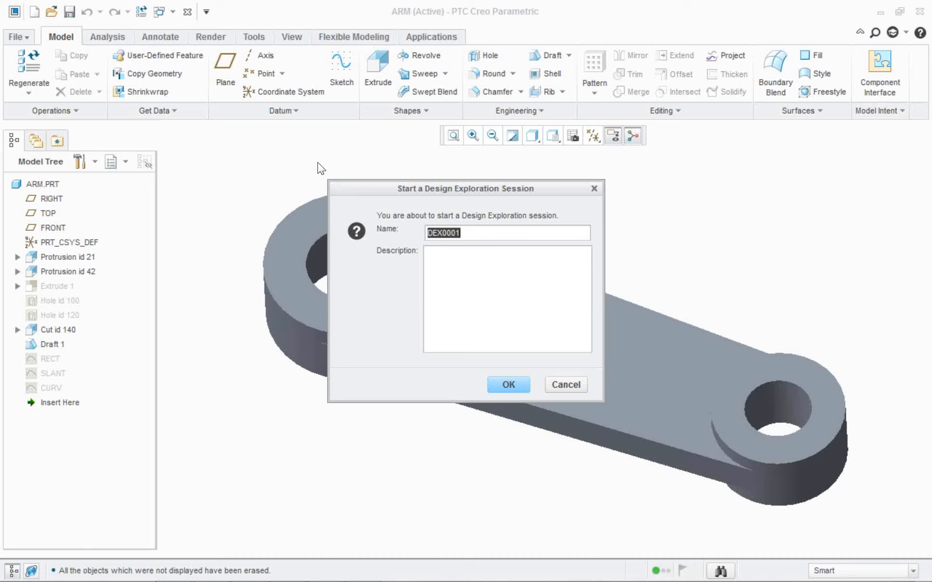
text(DESIGN CHANGES)
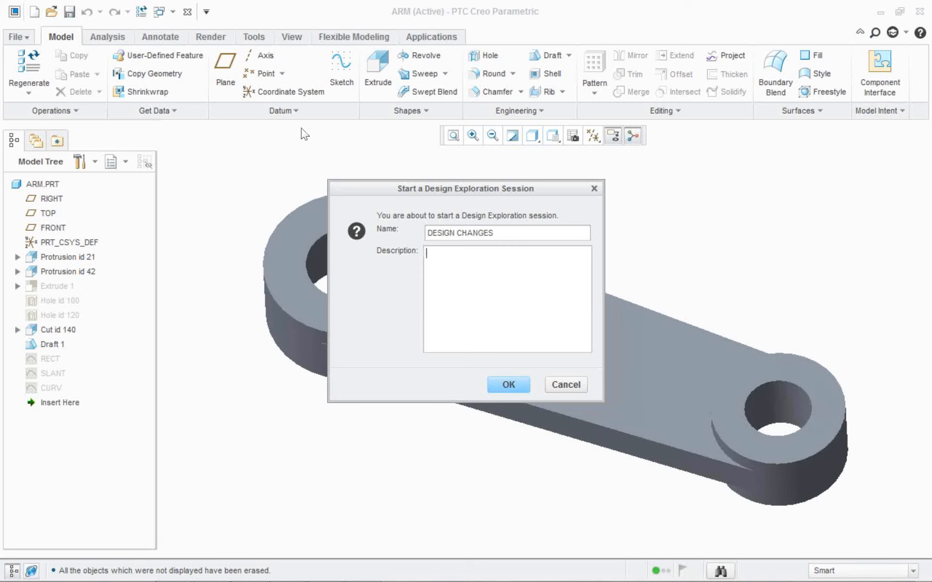
drag(394, 125, 408, 151)
click(466, 346)
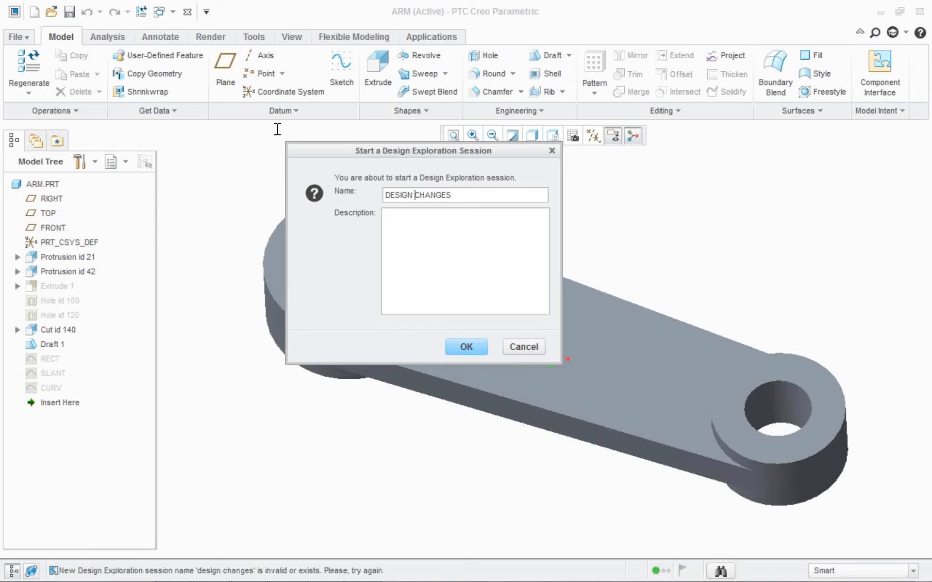
Replace the space in the session name with an underscore, giving DESIGN_CHANGES, and begin the session.
key(BackSpace)
text(_)
key(Return)
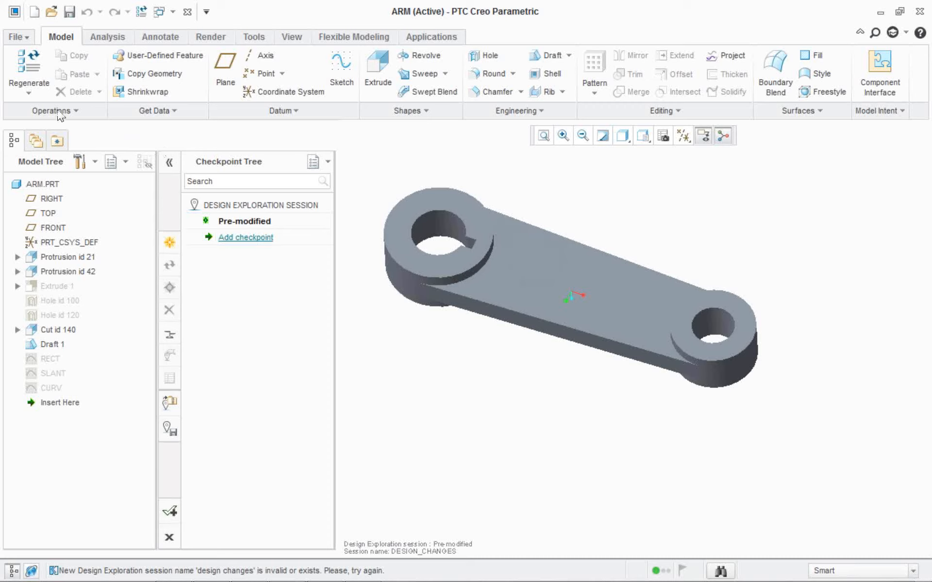
Include suppressed objects among the items displayed in the model tree.
click(81, 161)
click(117, 183)
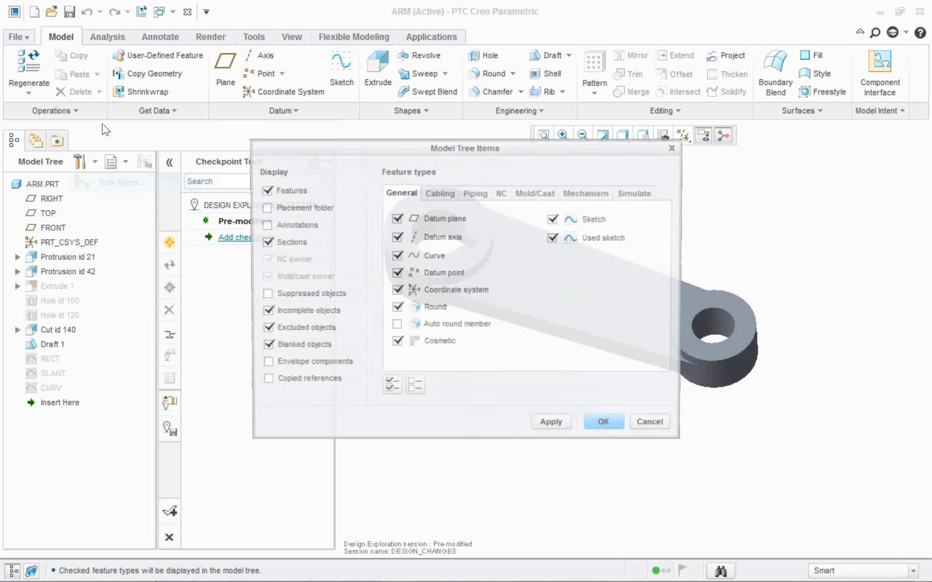
click(555, 426)
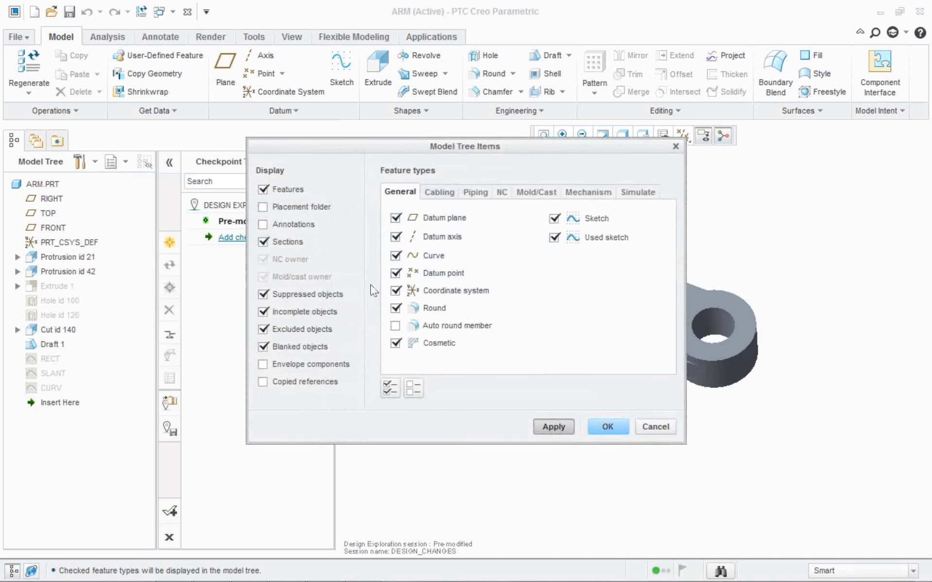
click(601, 426)
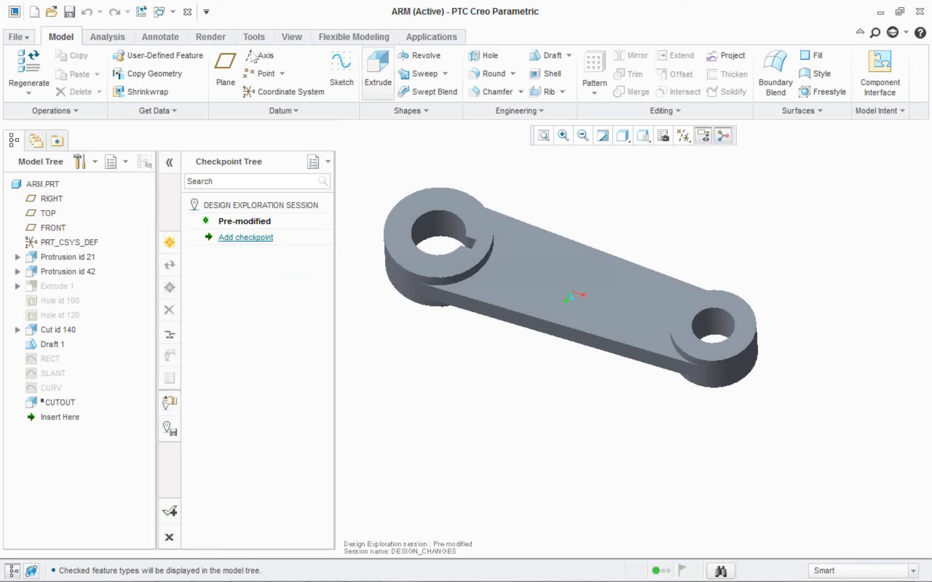
Extrude the RECT sketch as a cut through the arm's web, with depth Through All on both sides.
click(378, 73)
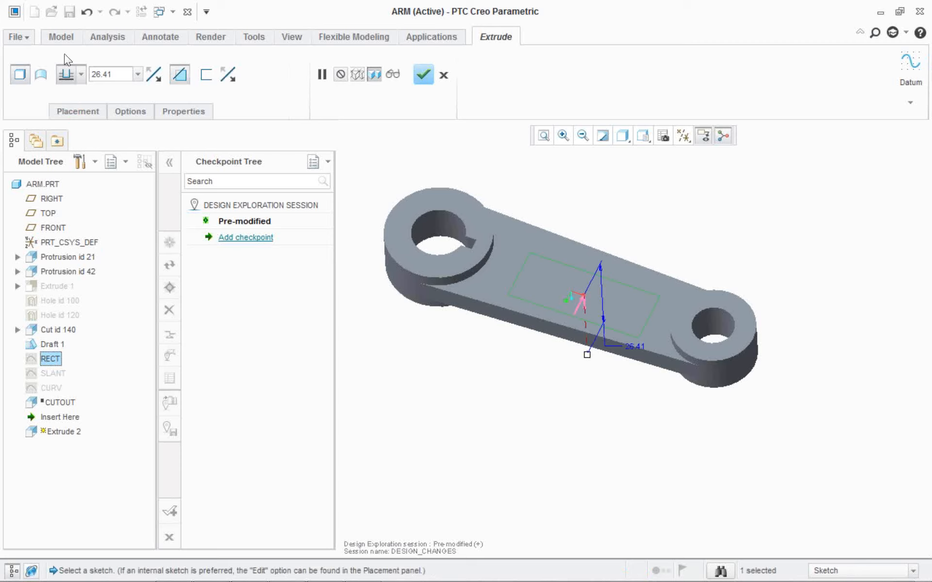
click(130, 111)
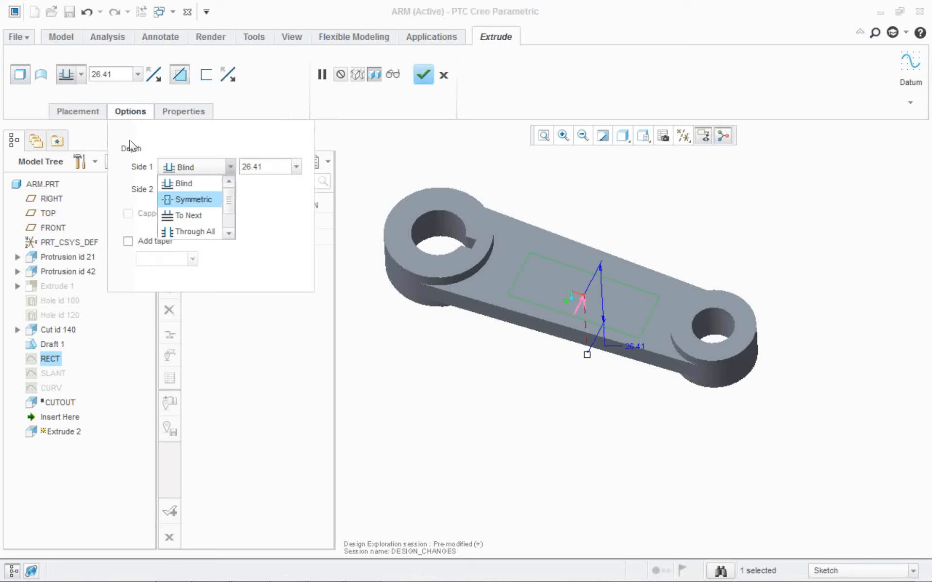
click(196, 231)
click(197, 191)
click(194, 209)
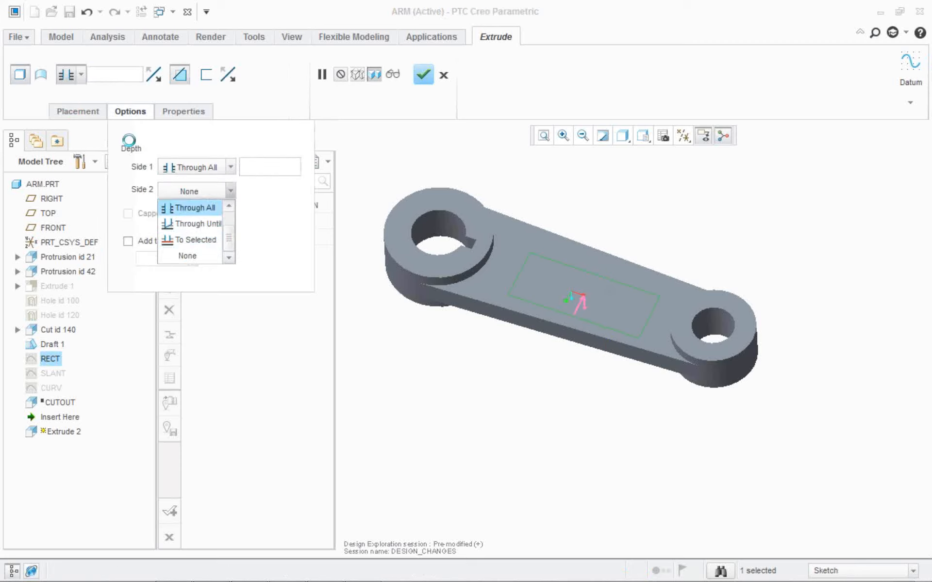
middle_click(285, 56)
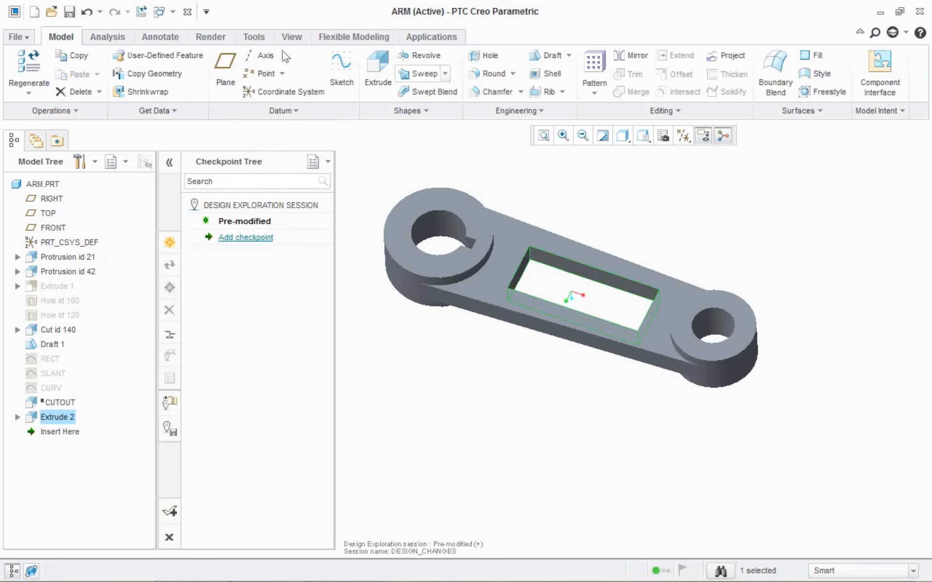
key(Escape)
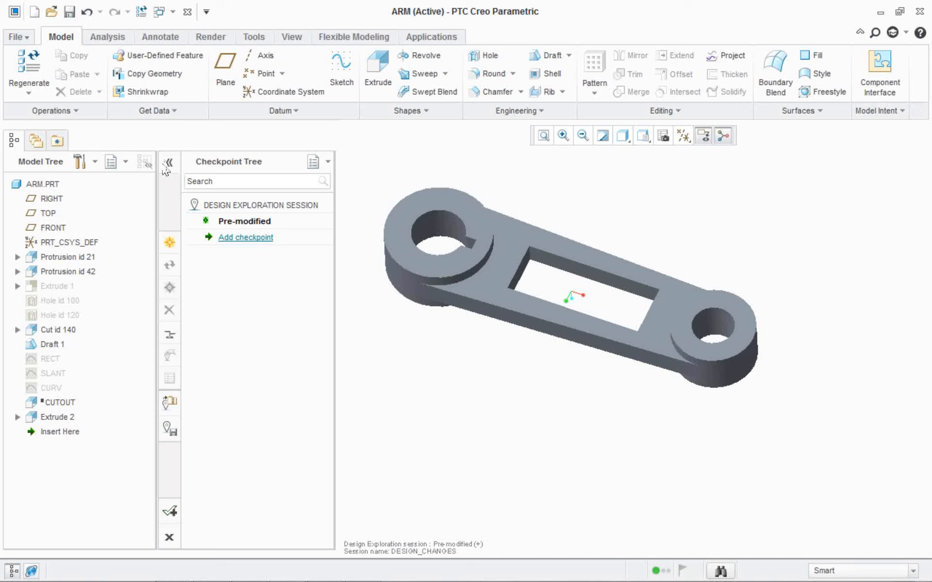
Begin a new checkpoint for the cut arm and name it RECTANGULAR CUT.
double_click(245, 238)
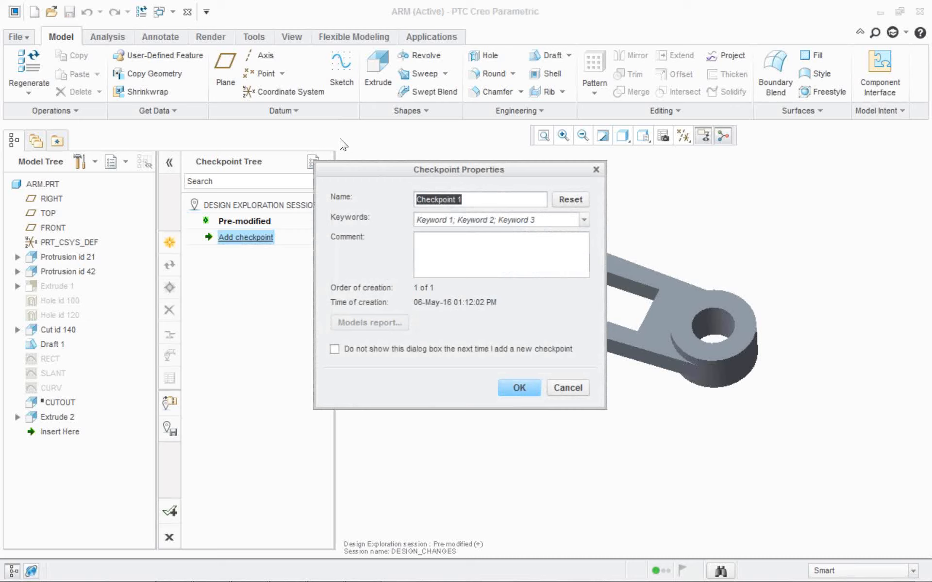
text(rECTA)
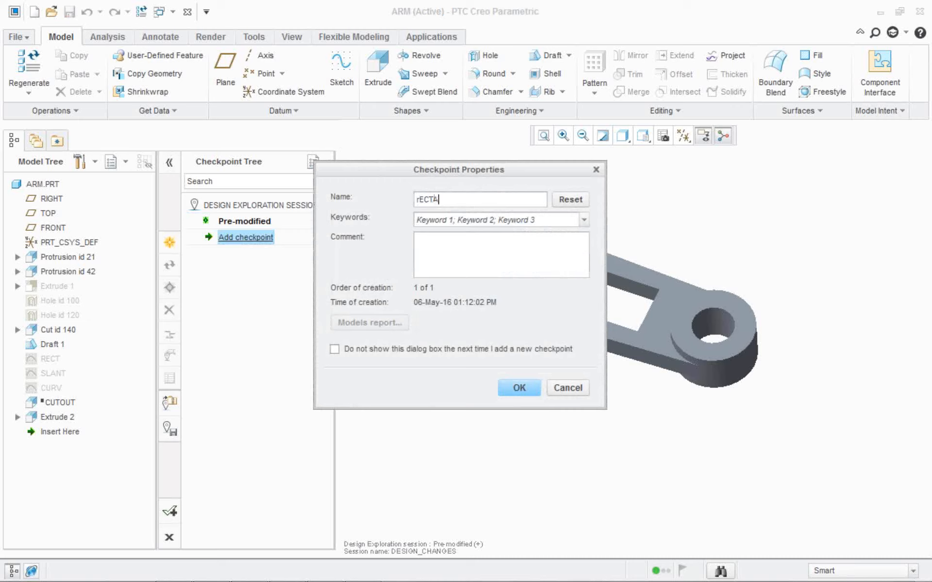
key(BackSpace)
key(BackSpace)
key(BackSpace)
key(BackSpace)
key(BackSpace)
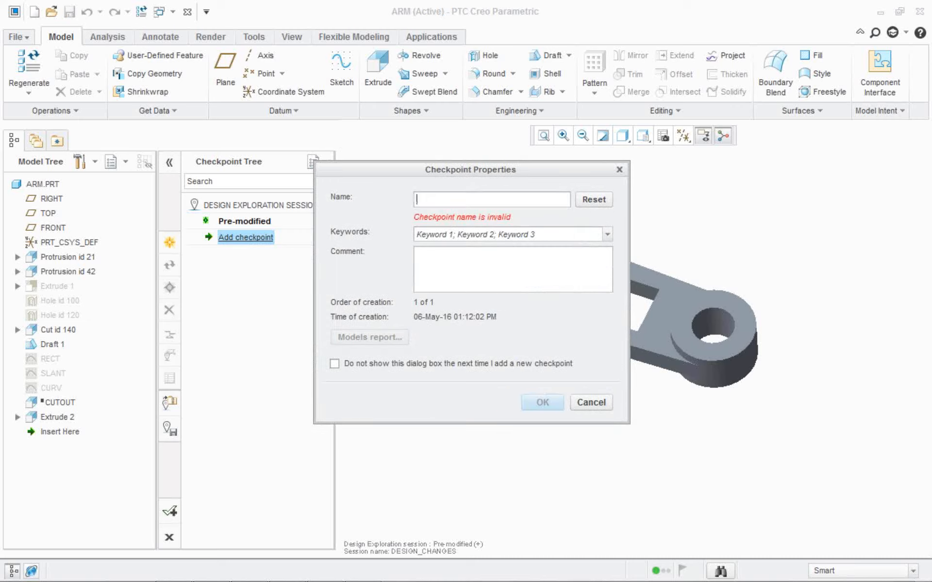
text(RECTANGUK)
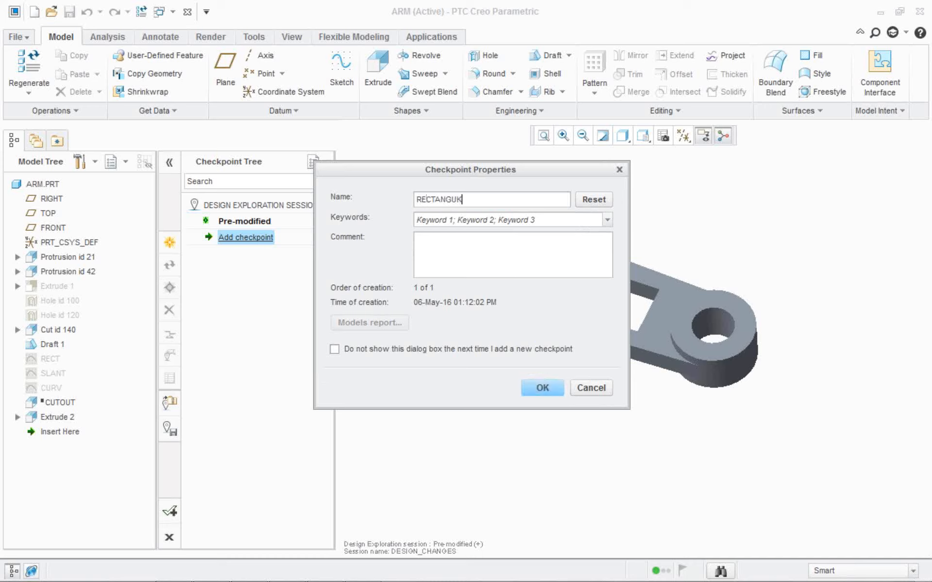
key(BackSpace)
text(LAR CUT)
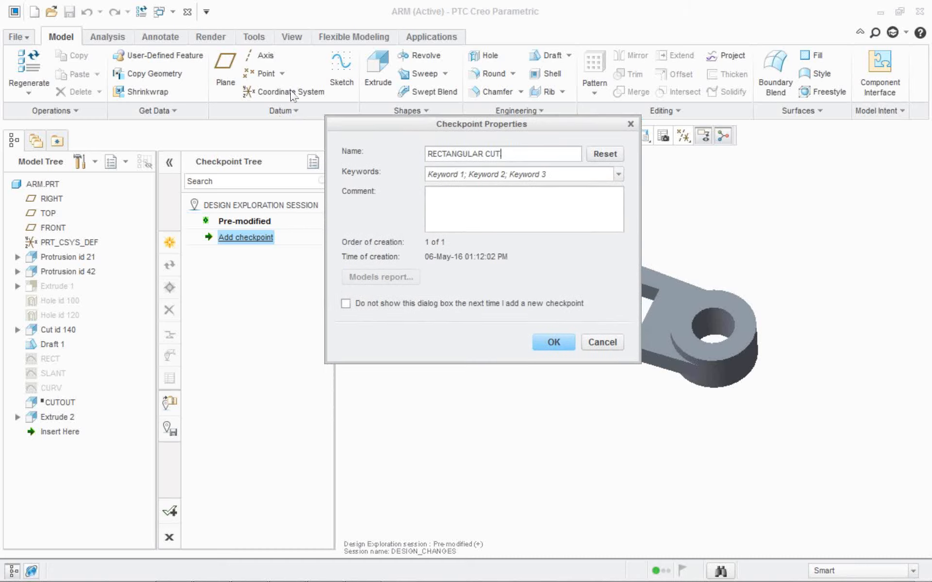
Give the checkpoint the keyword RECTANGLUAR and add it to the session.
key(Tab)
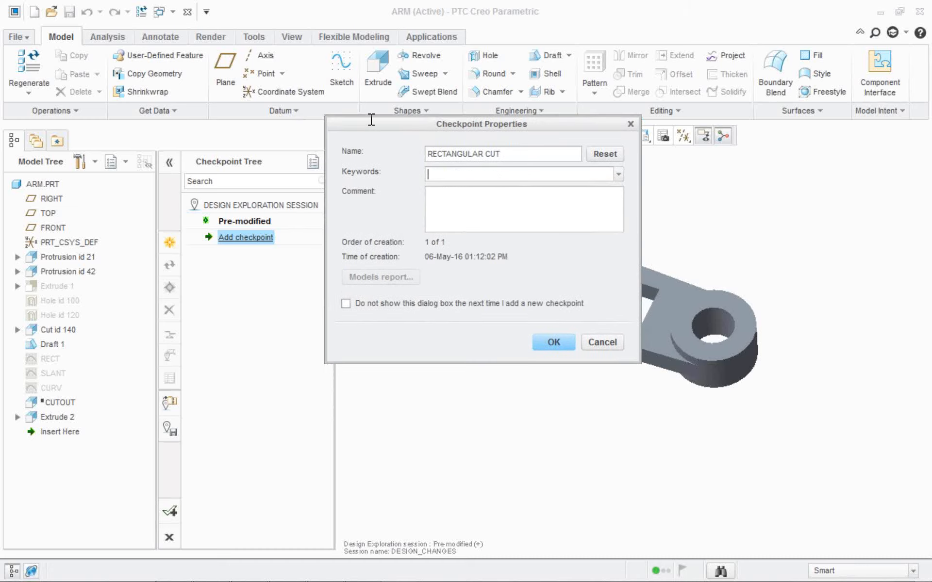
text(RECTANGLUAR)
middle_click(367, 231)
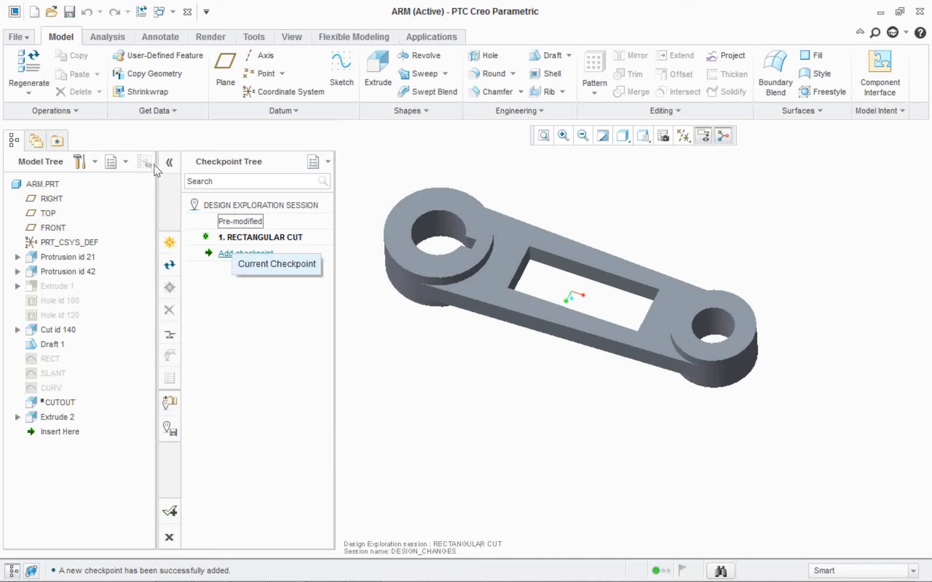
Restore the Pre-modified state of the arm and return to the RECTANGULAR CUT checkpoint.
double_click(232, 221)
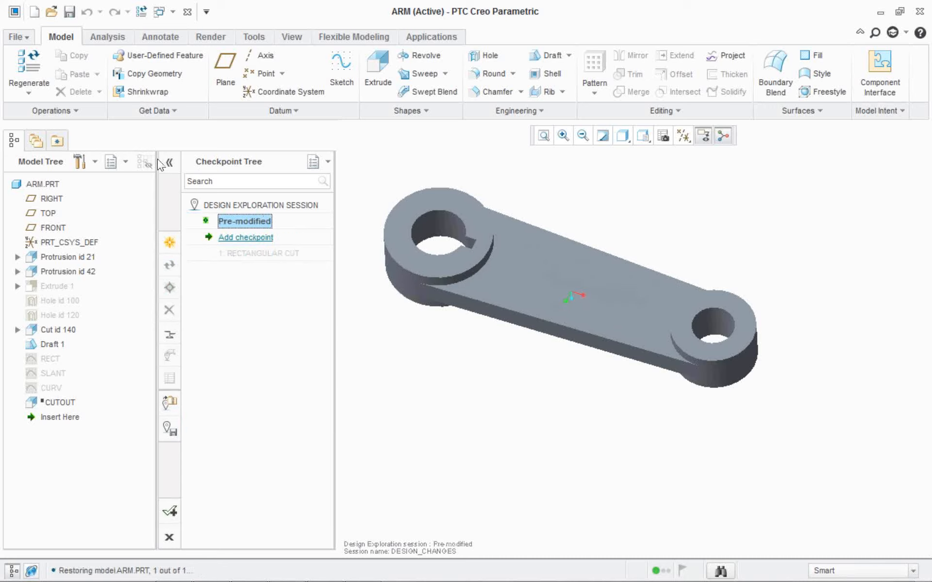
click(246, 237)
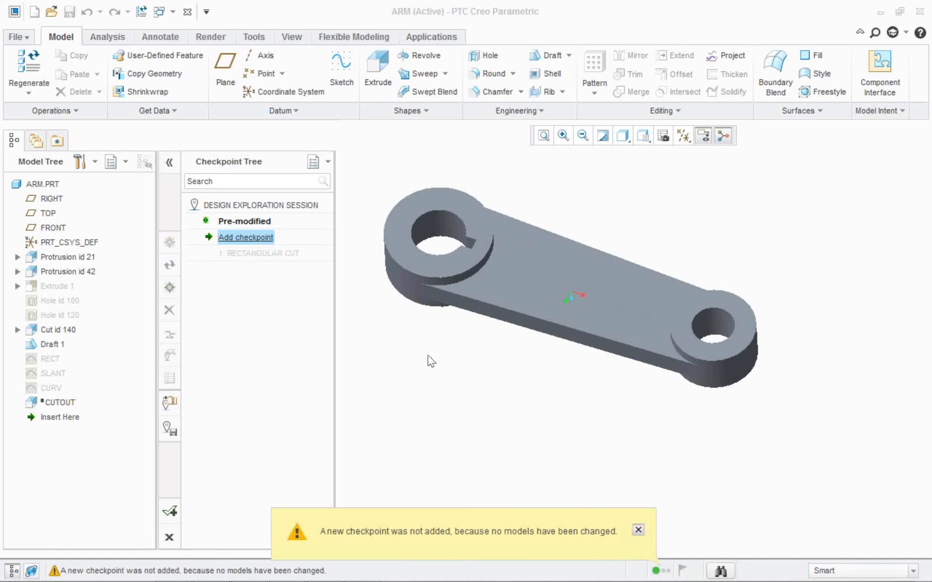
double_click(259, 252)
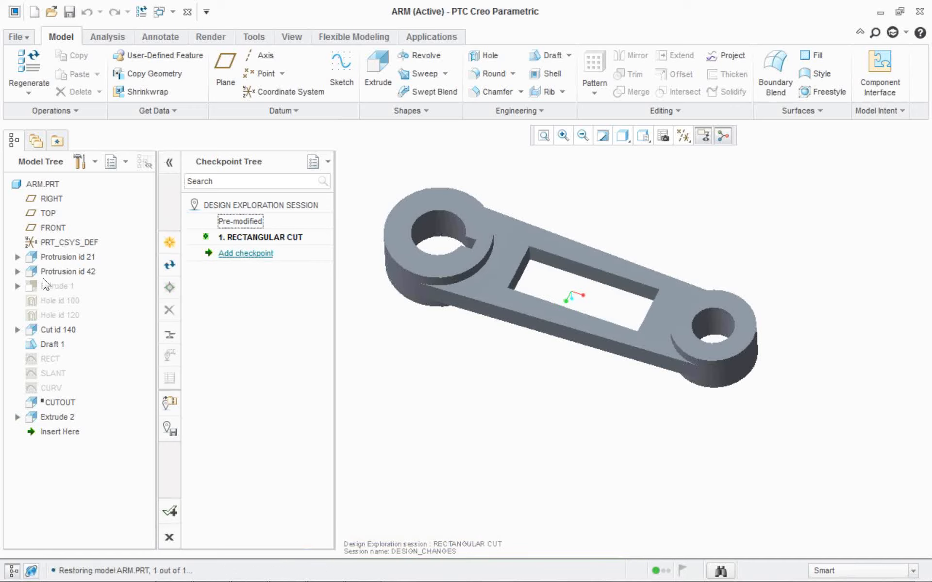
Redefine the arm's rectangular extruded cut to use the SLANT sketch instead of RECT.
right_click(54, 416)
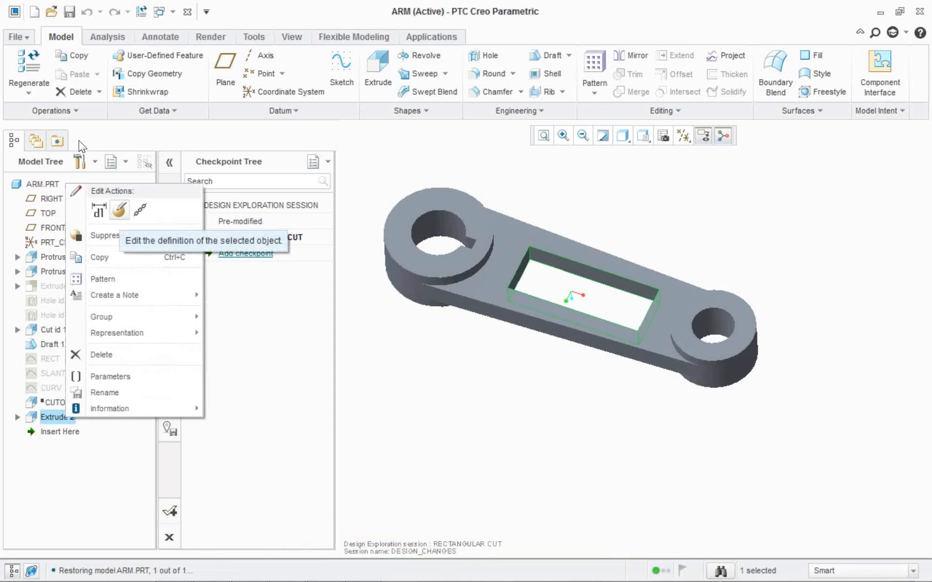
click(62, 113)
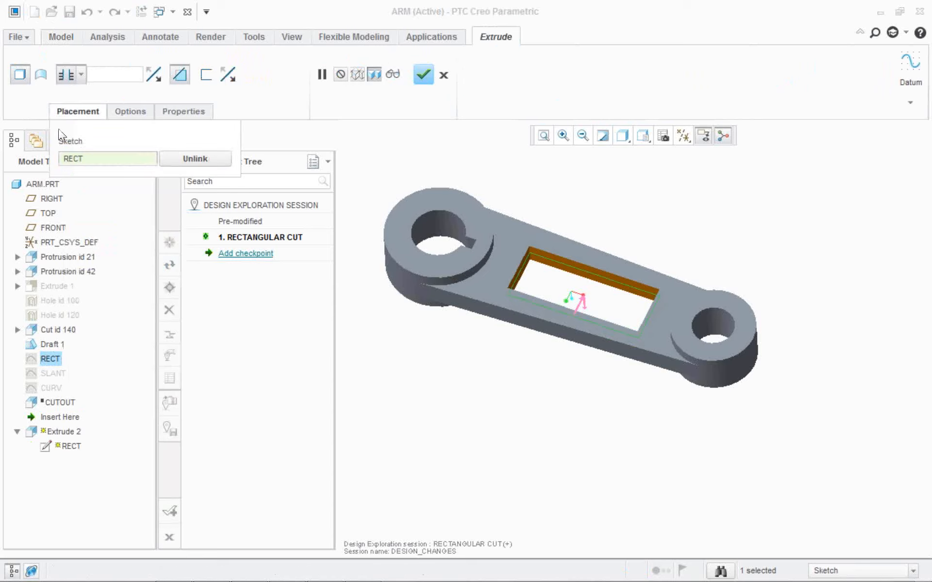
click(53, 373)
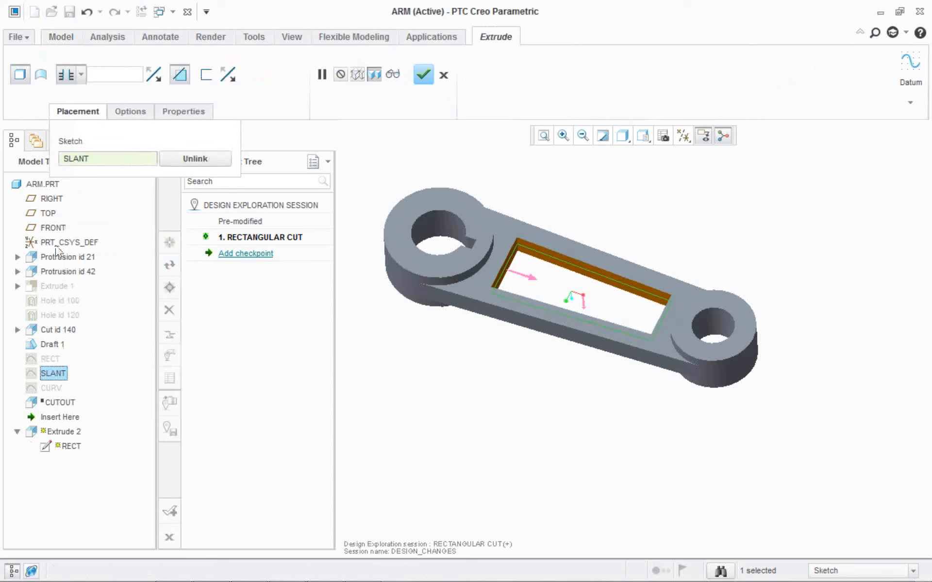
click(423, 75)
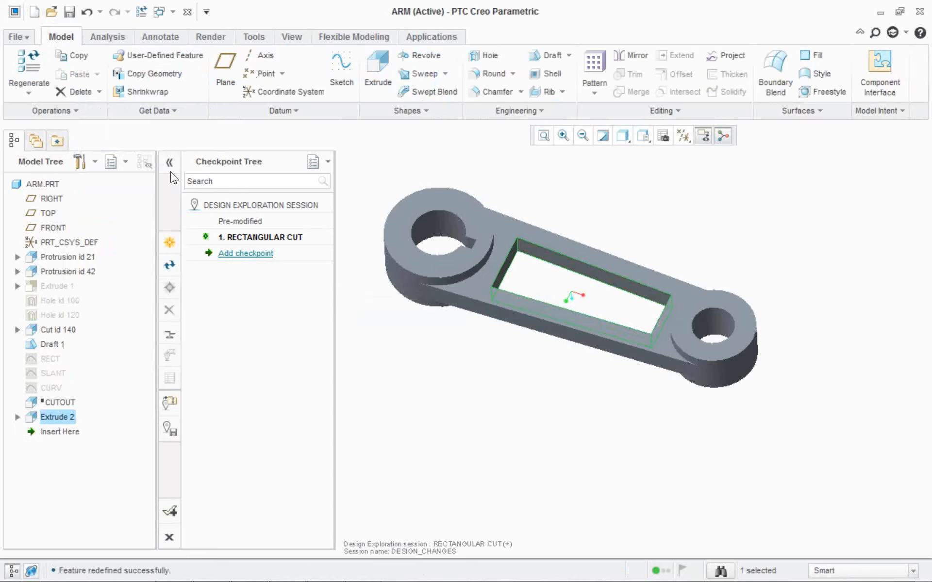
Add a checkpoint named SLANT CUT for the slanted version of the arm's cutout.
click(246, 253)
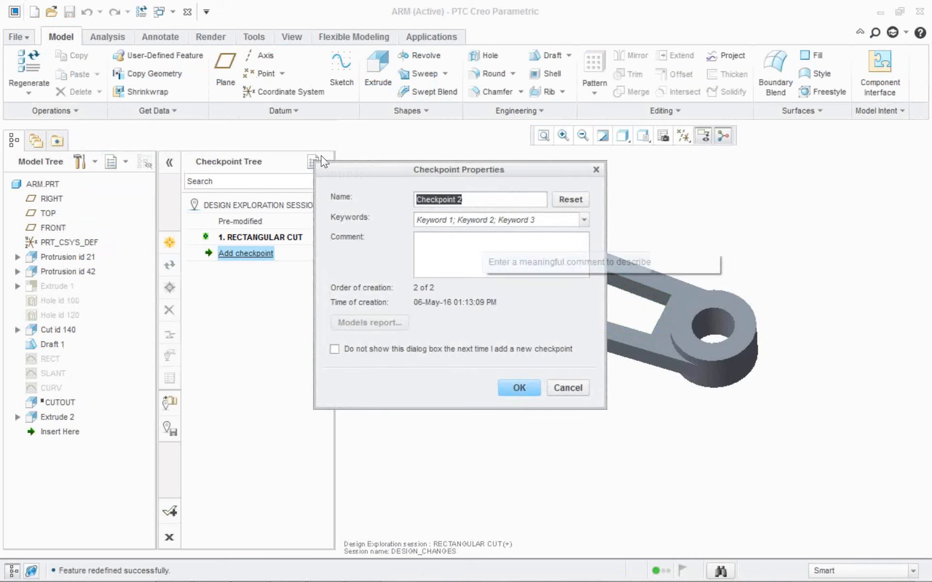
text(s)
key(BackSpace)
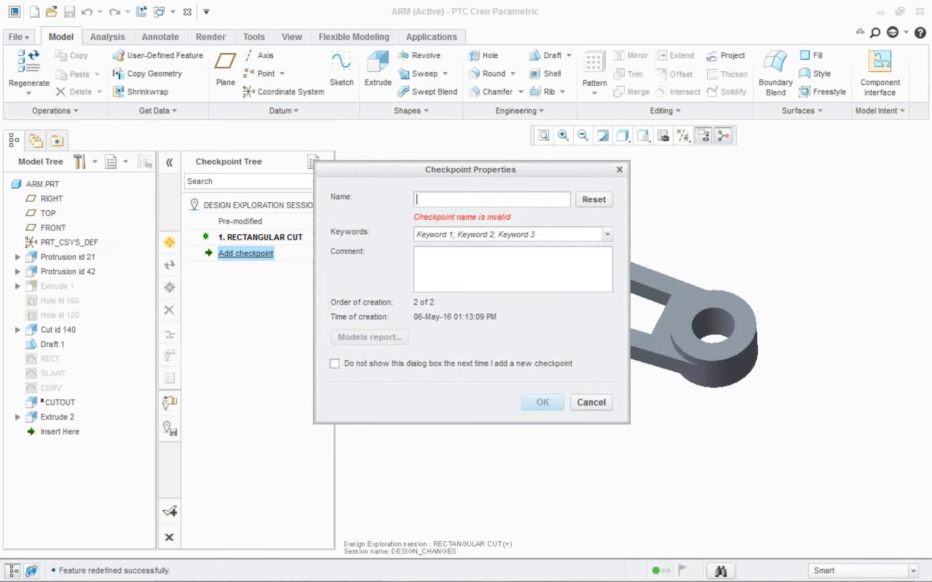
text(SLANT )
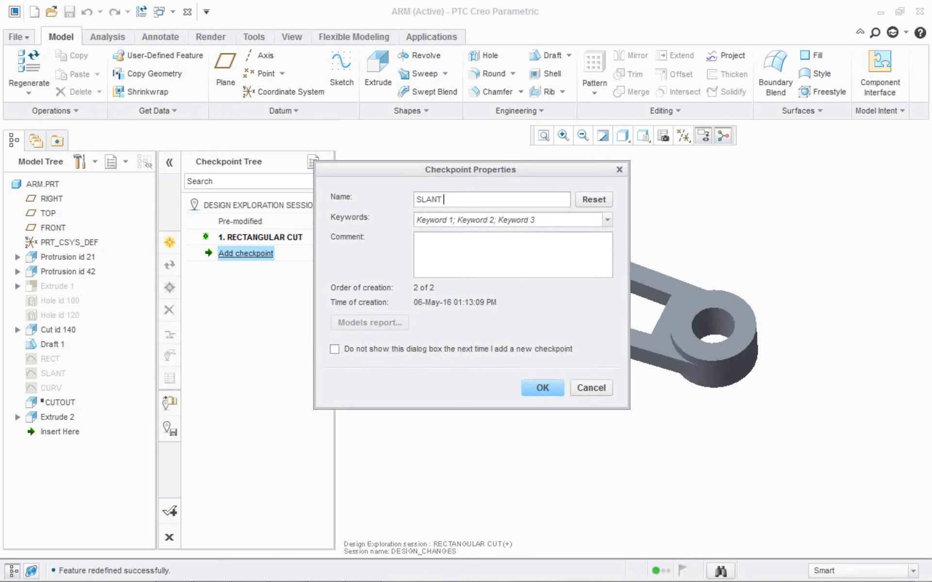
text(CUT)
click(542, 388)
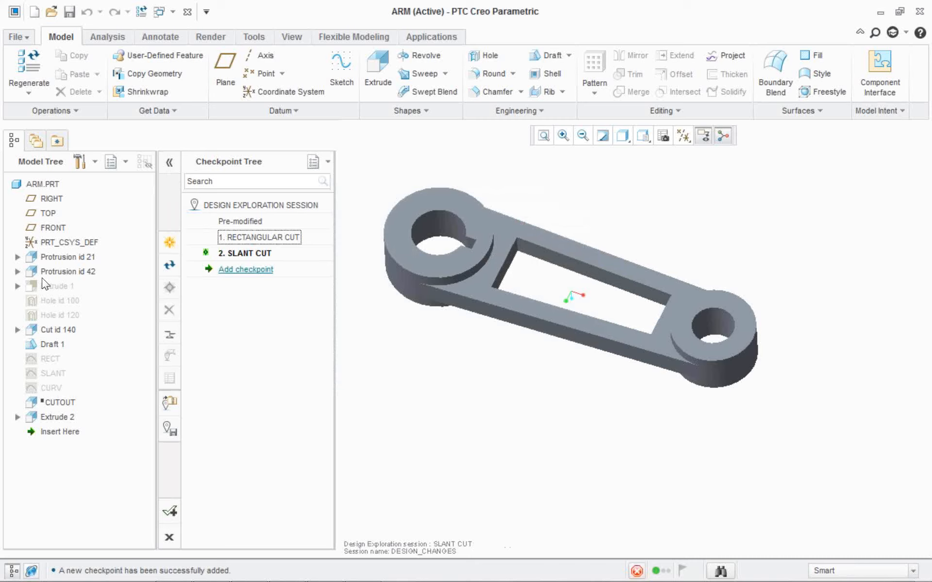
Redefine the arm's extruded cut to use the CURV sketch instead of SLANT.
right_click(64, 417)
click(118, 209)
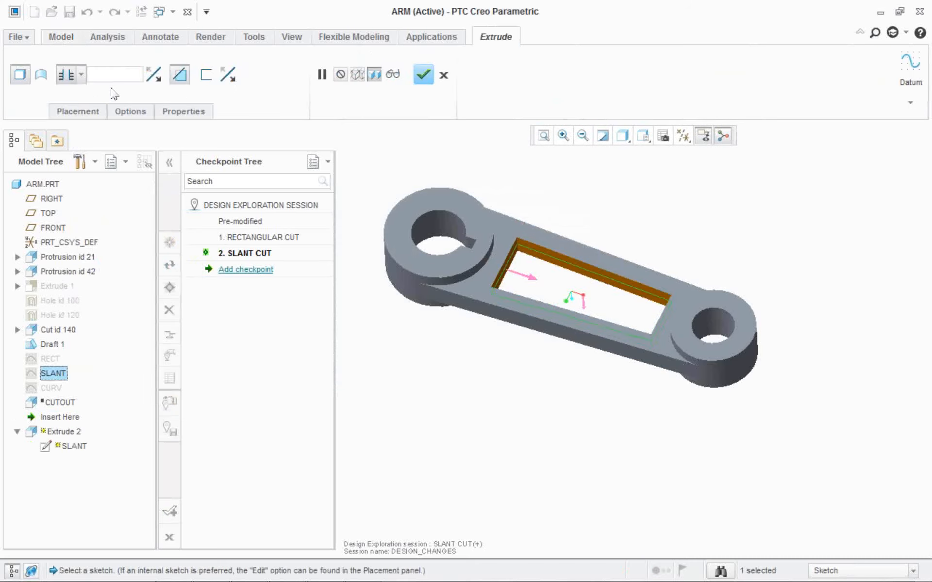
click(59, 111)
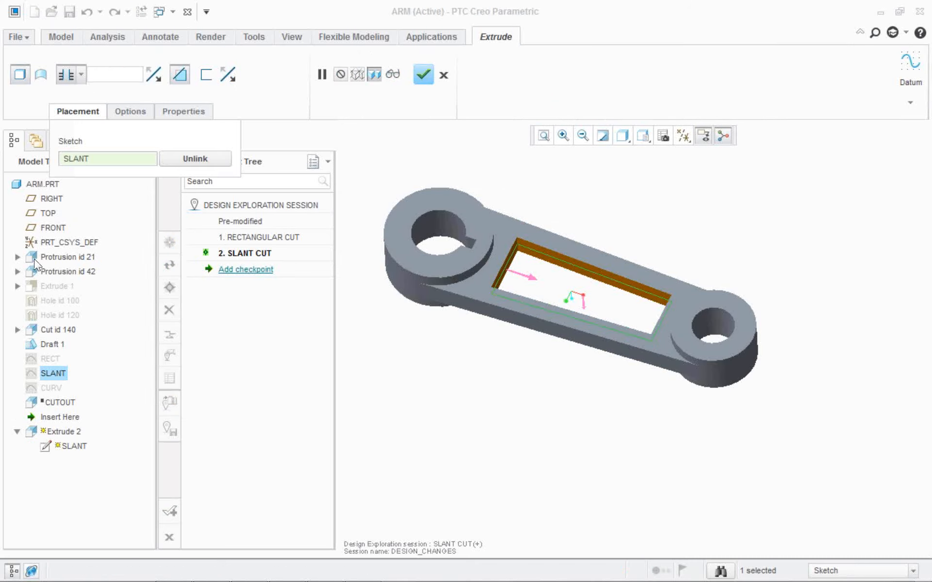
click(52, 388)
click(423, 74)
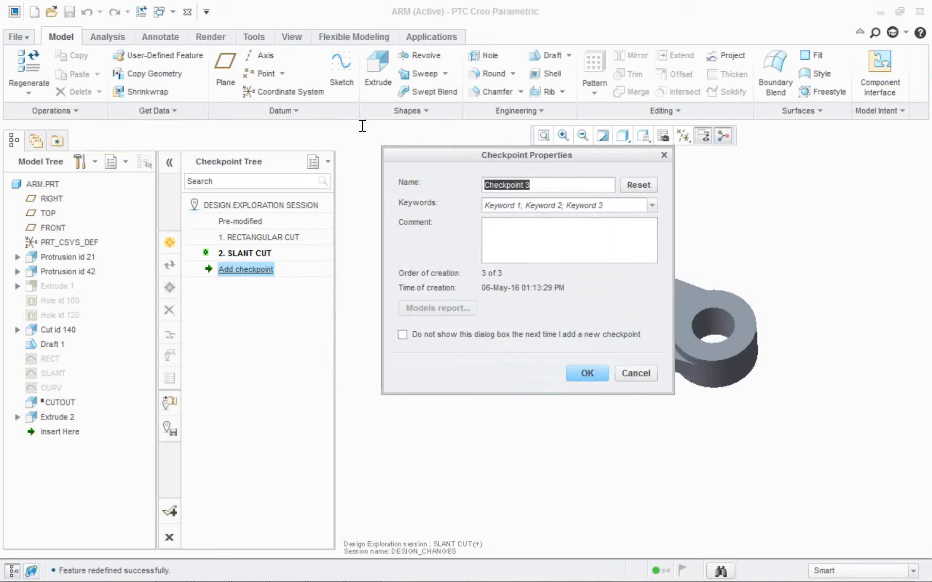
Add a checkpoint named CURV CUT for the curved version of the arm's cutout.
text(CURV)
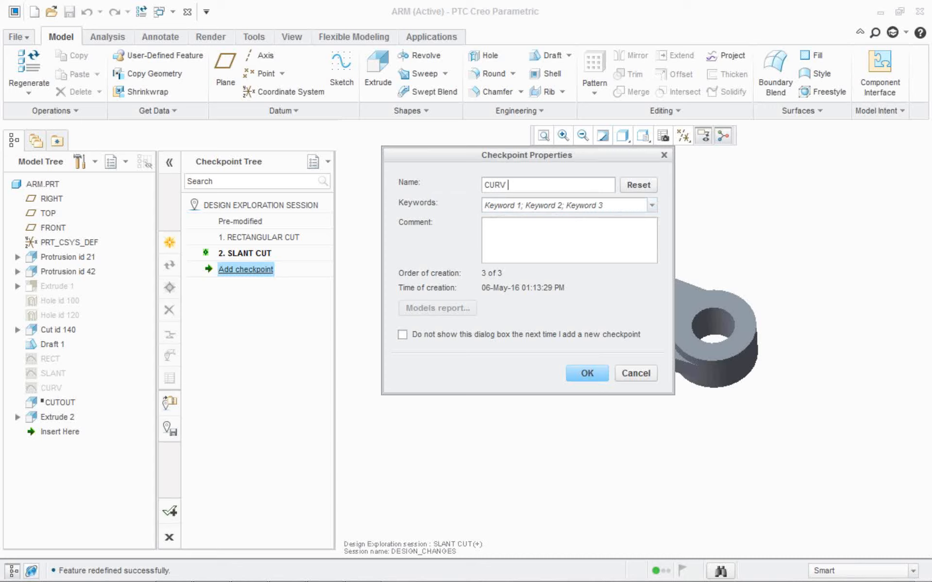
text( CUT)
key(Return)
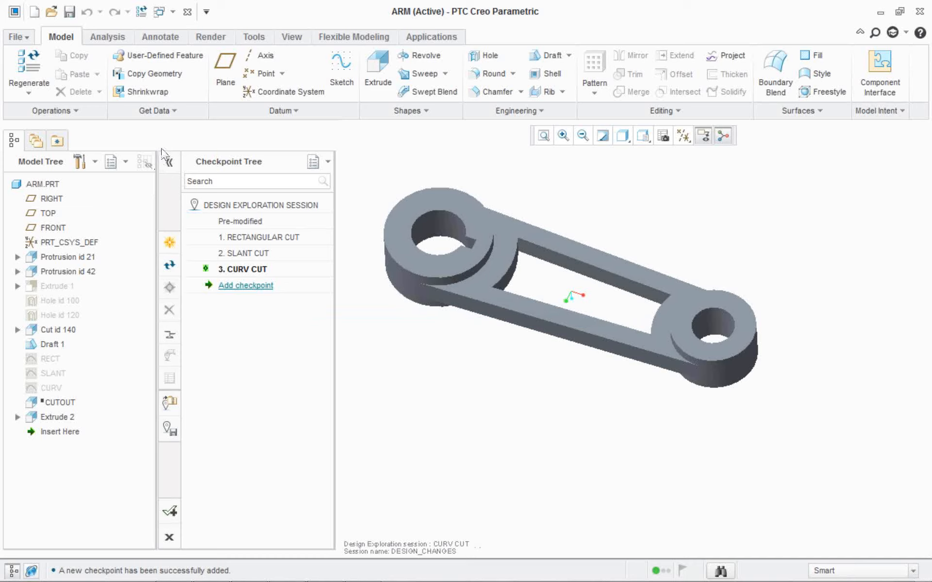
Restore the saved cutout checkpoints one after another to compare them, finishing on the Pre-modified state.
click(243, 222)
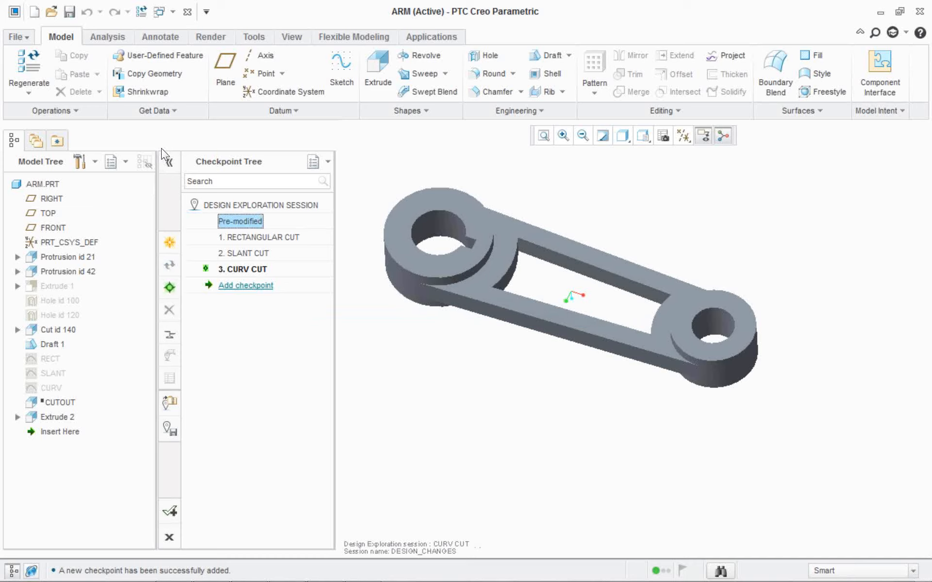
right_click(242, 222)
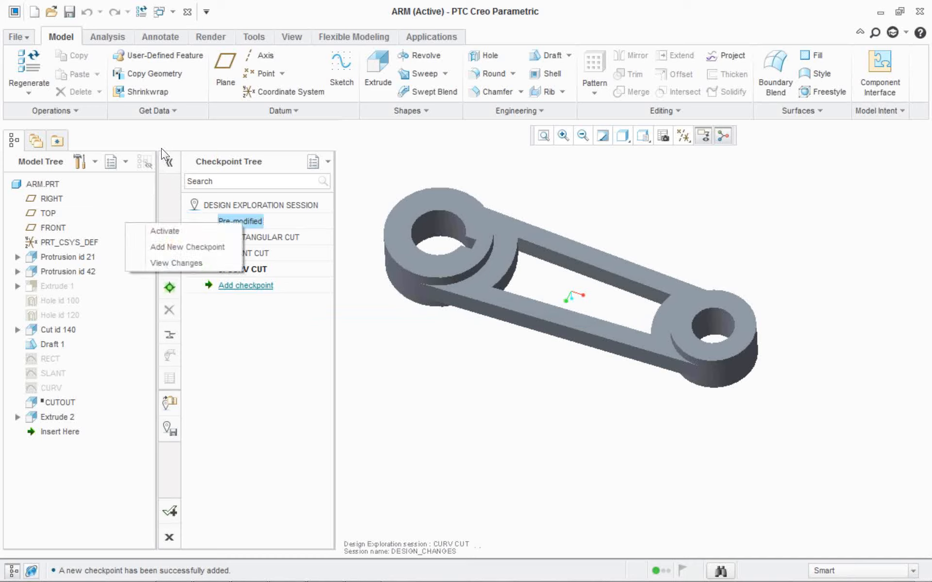
click(164, 231)
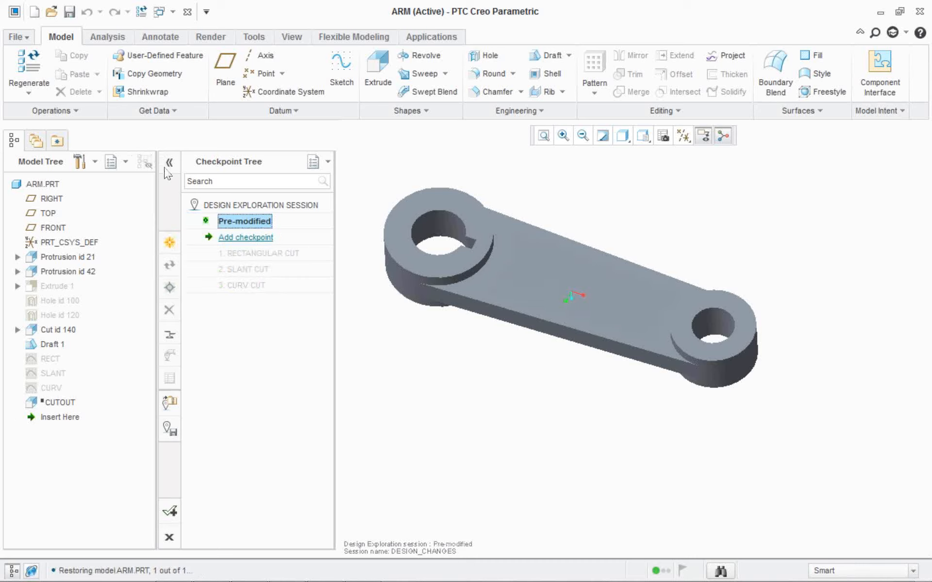
double_click(244, 253)
double_click(243, 269)
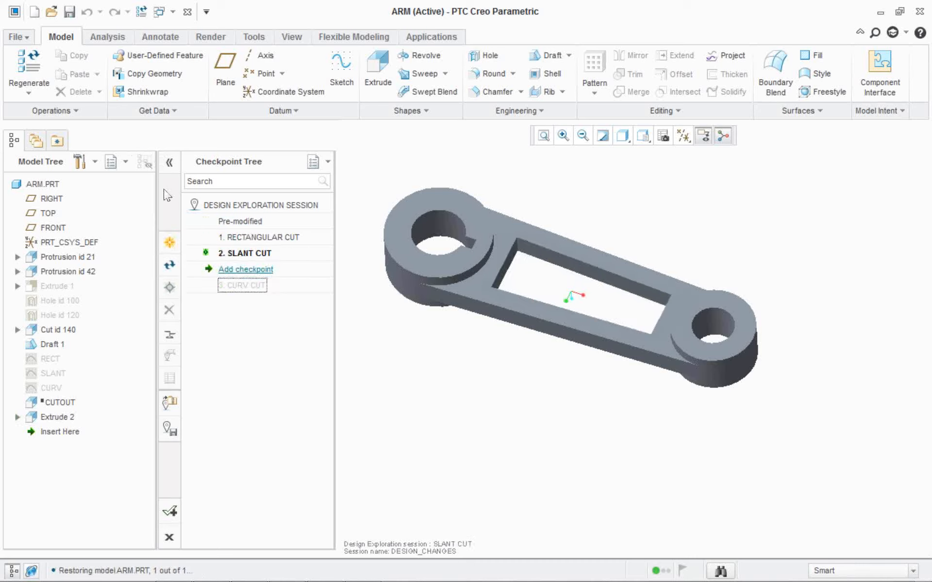
double_click(243, 285)
double_click(244, 254)
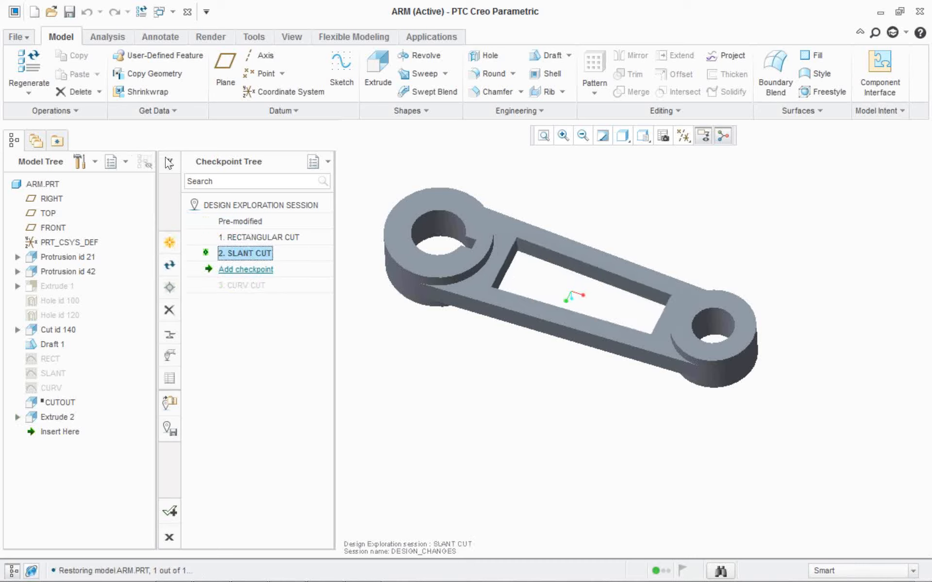
double_click(241, 221)
double_click(244, 253)
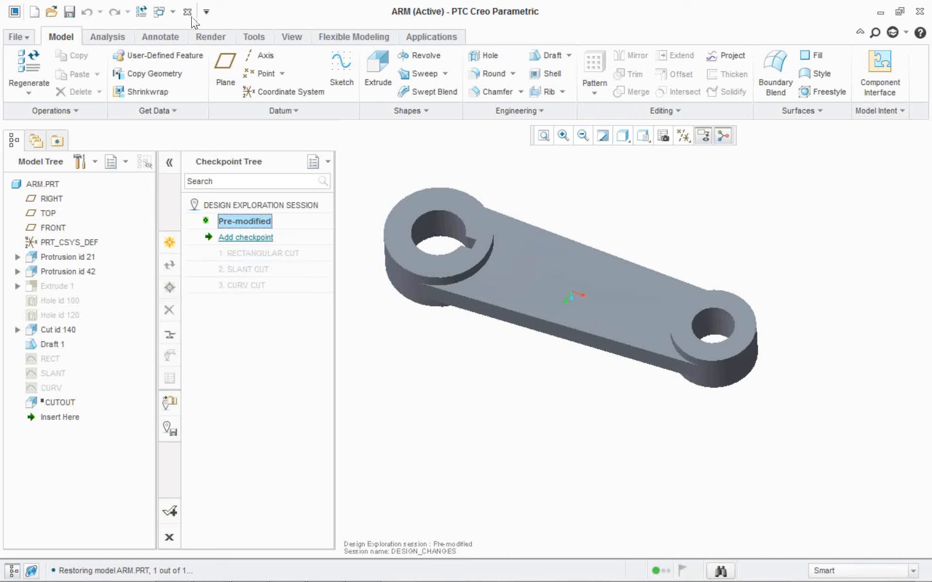
Apply a dark gray appearance to the whole ARM.PRT part.
click(291, 37)
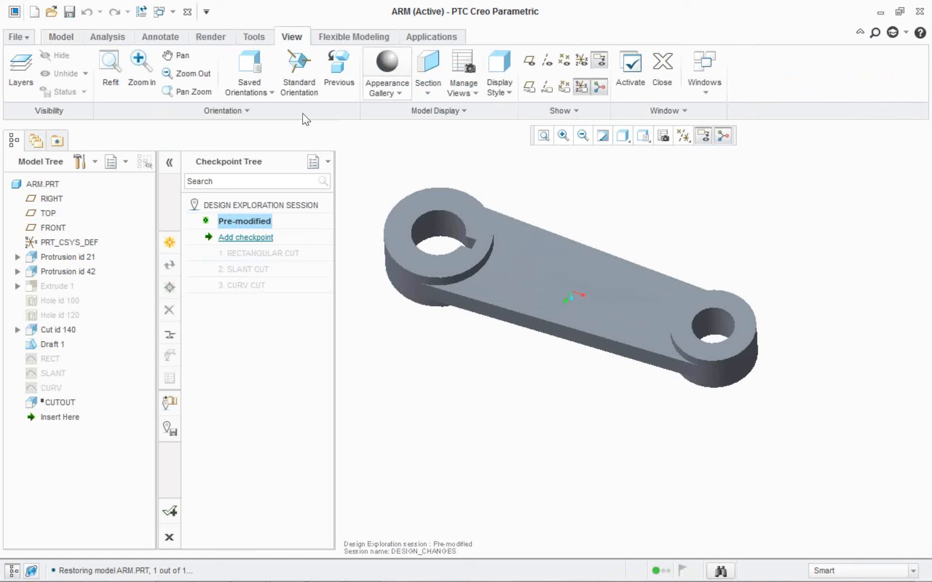
click(387, 78)
click(320, 197)
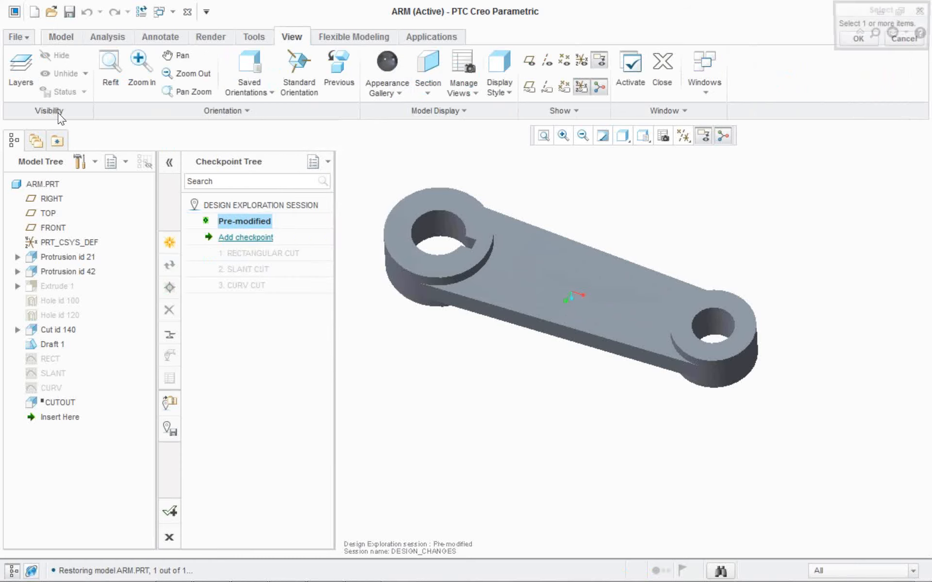
click(48, 183)
click(857, 39)
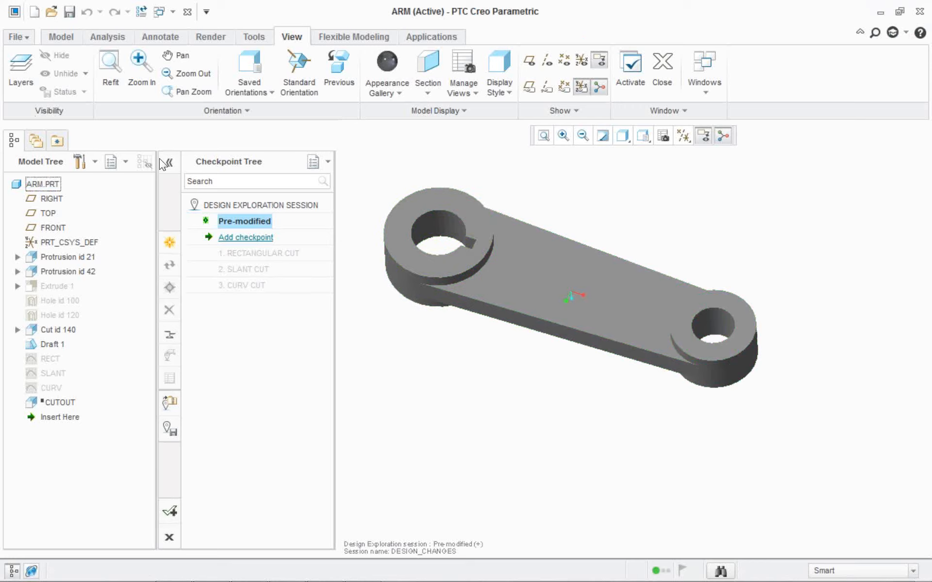
Add a checkpoint named dARK GRAY under the Pre-modified state.
click(246, 237)
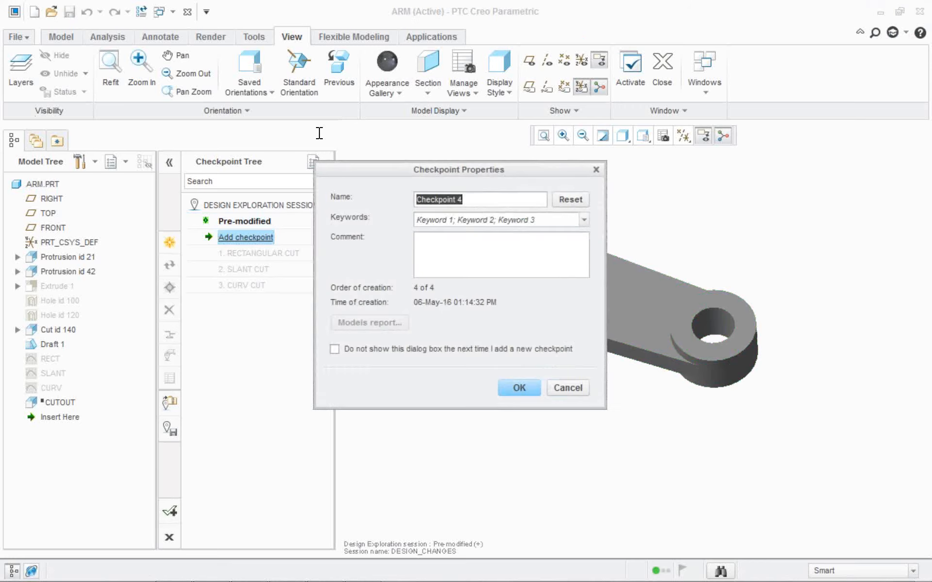
text(dR)
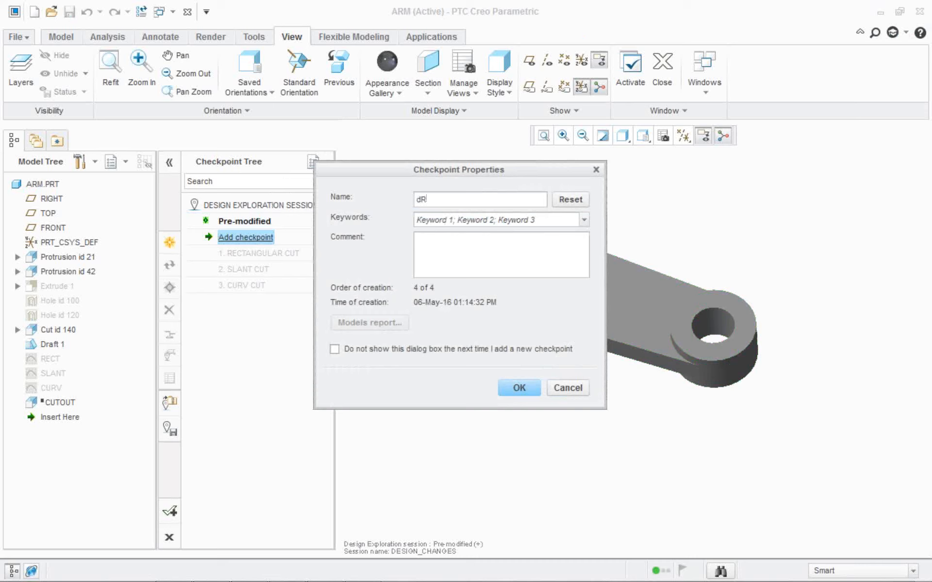
key(BackSpace)
text(ARK GRAY)
key(Return)
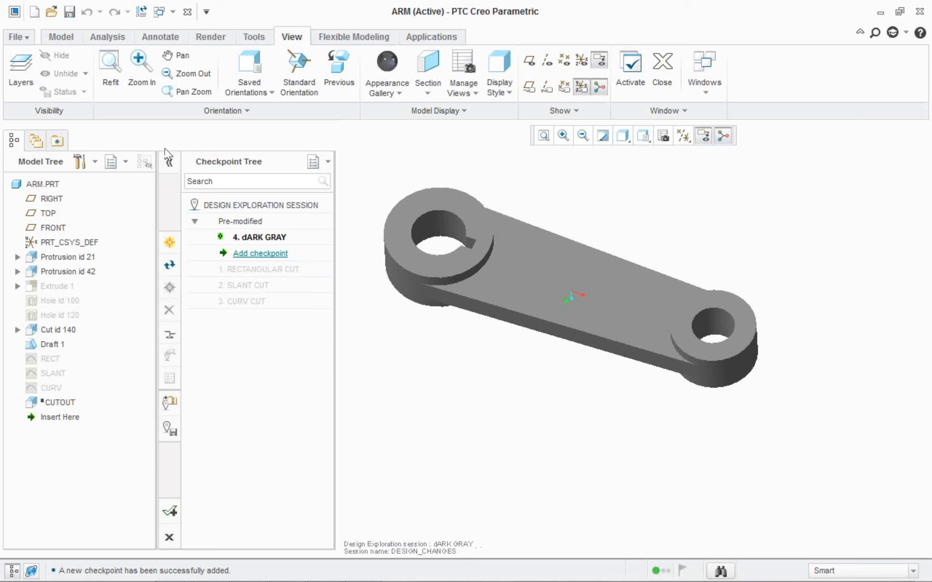
Restore the Pre-modified state and apply a dark red appearance to the whole ARM.PRT part.
double_click(247, 221)
double_click(253, 236)
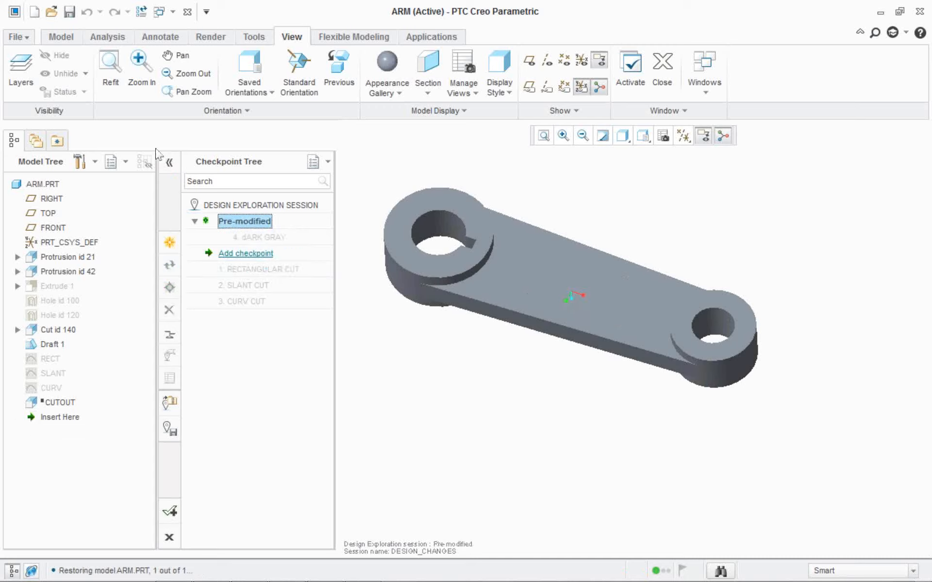
click(387, 88)
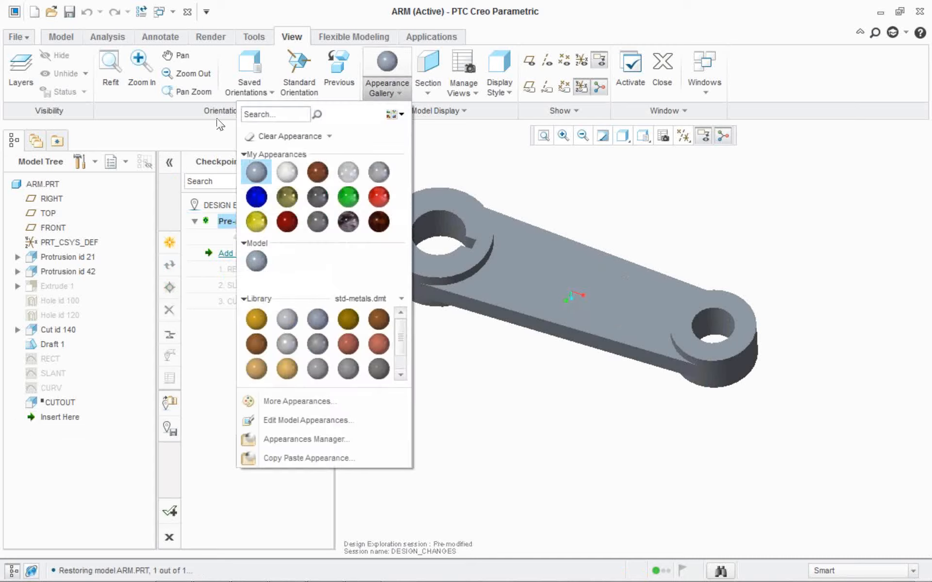
click(286, 222)
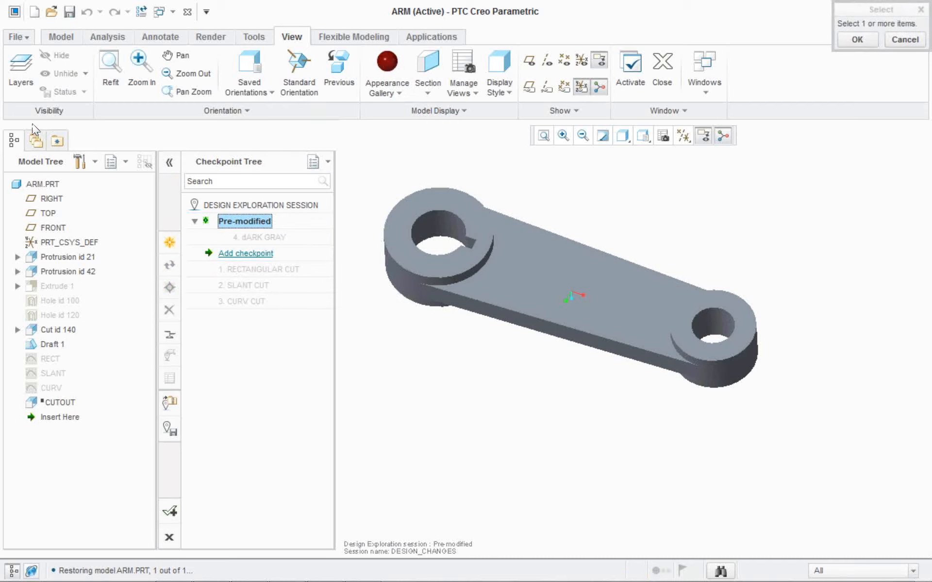
click(46, 184)
middle_click(572, 33)
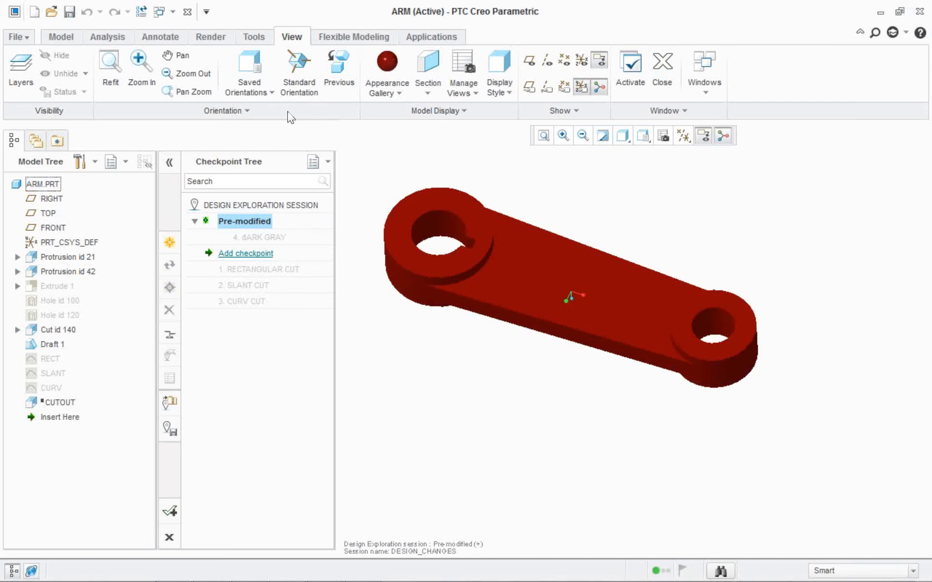
Add a checkpoint named dARK RED for the red version of the arm.
click(246, 252)
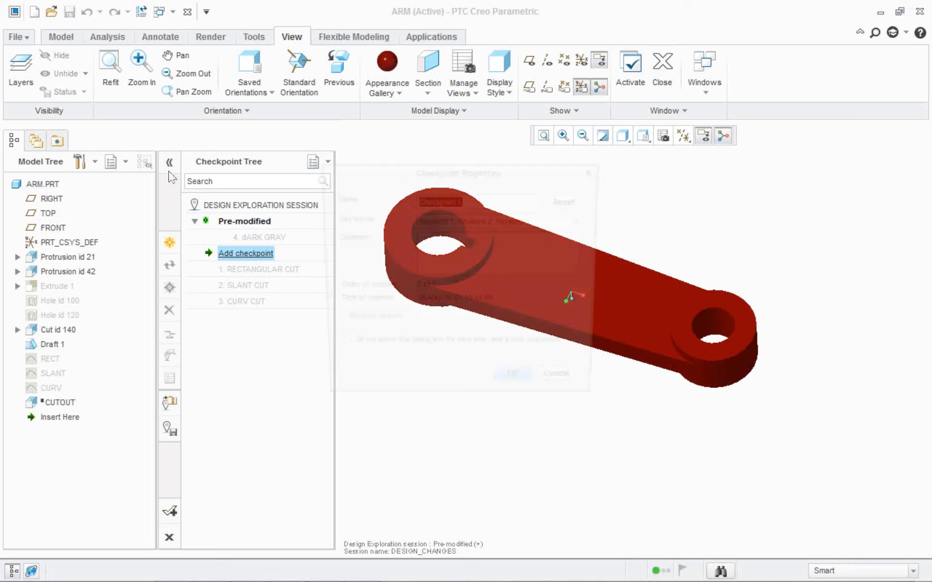
text(d)
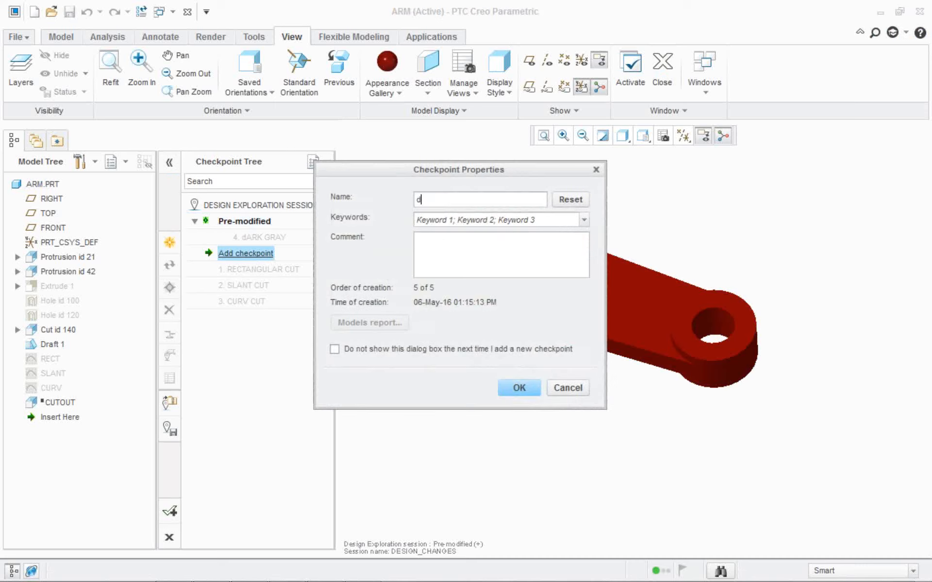
text(ARK RED)
key(Return)
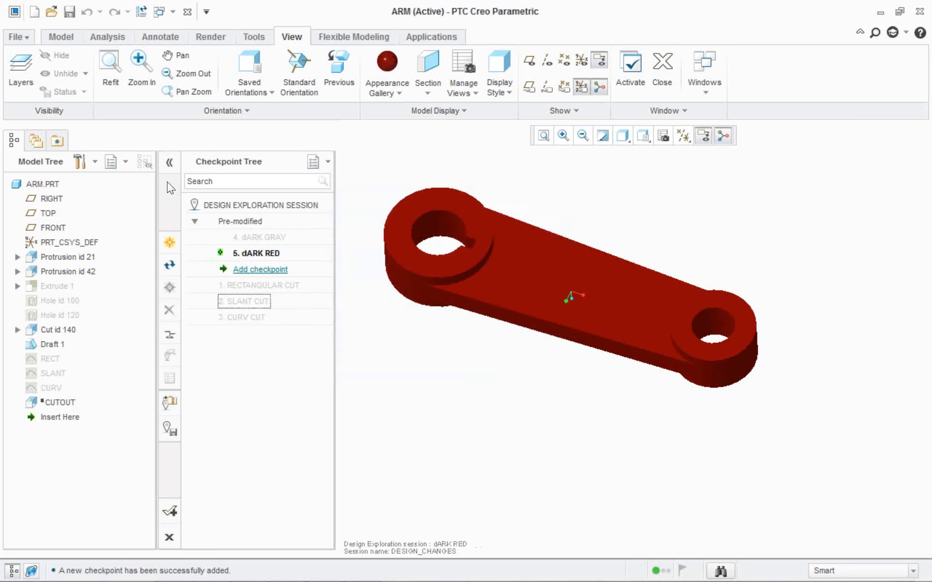
Activate the saved checkpoints in turn to compare the arm's color and cutout variants.
key(Up)
key(Return)
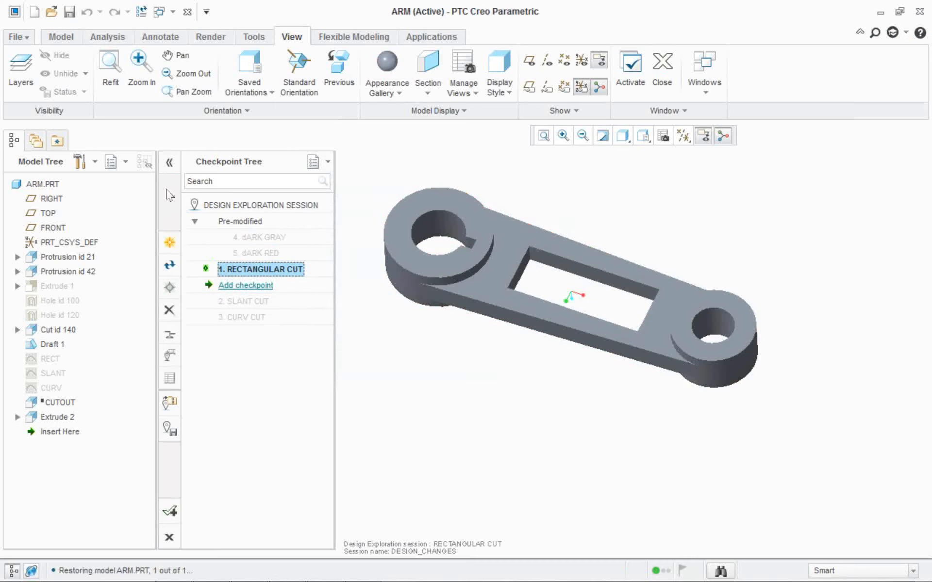
key(Up)
key(Up)
key(Return)
key(Down)
key(Return)
key(Down)
key(Return)
key(Down)
key(Return)
key(Down)
key(Return)
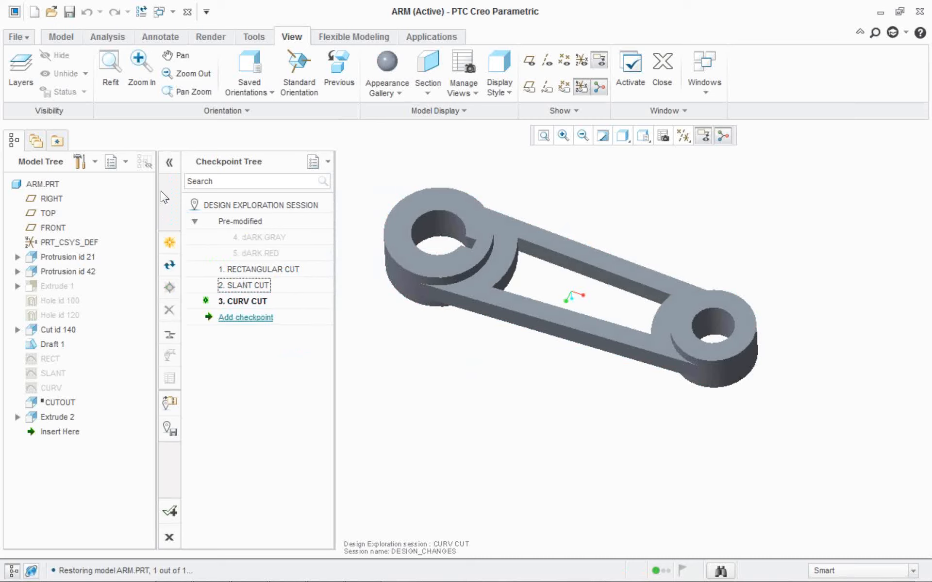
key(Return)
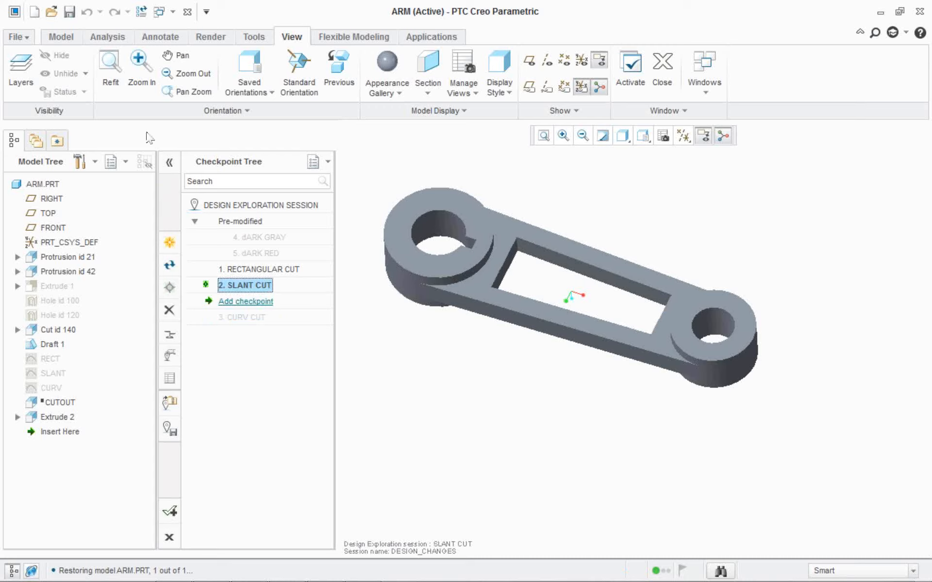
Activate the RECTANGULAR CUT checkpoint and return to the SLANT CUT checkpoint.
click(61, 36)
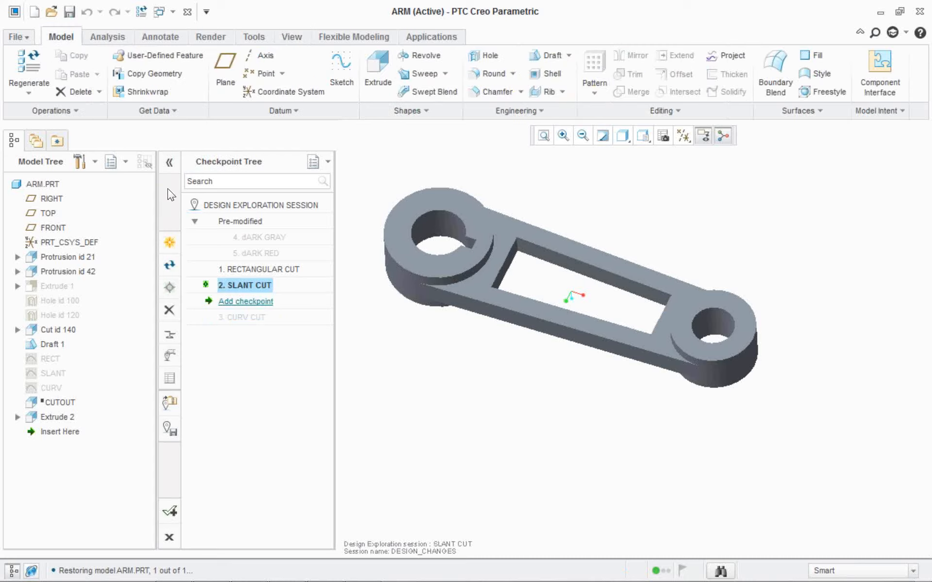
key(Up)
key(Return)
key(Down)
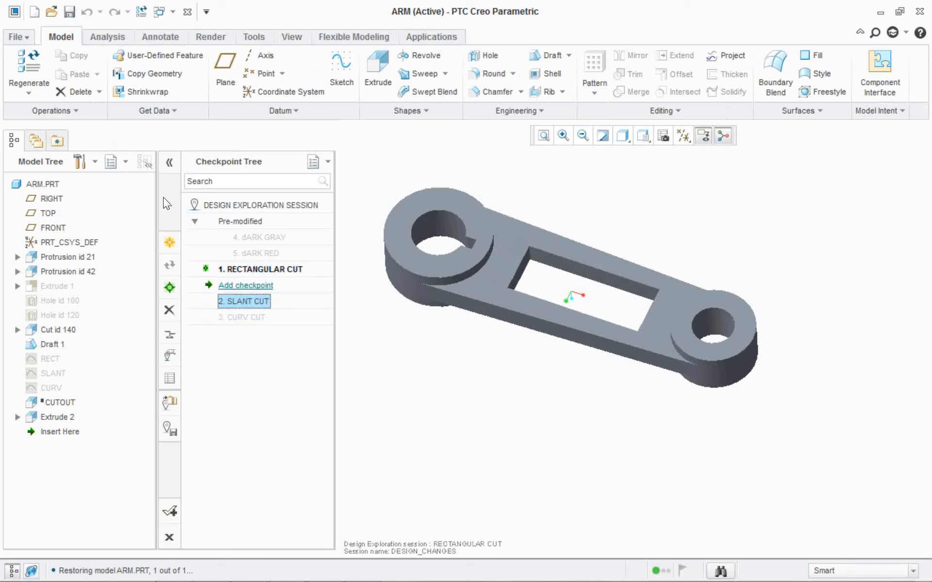
key(shift+F10)
key(Return)
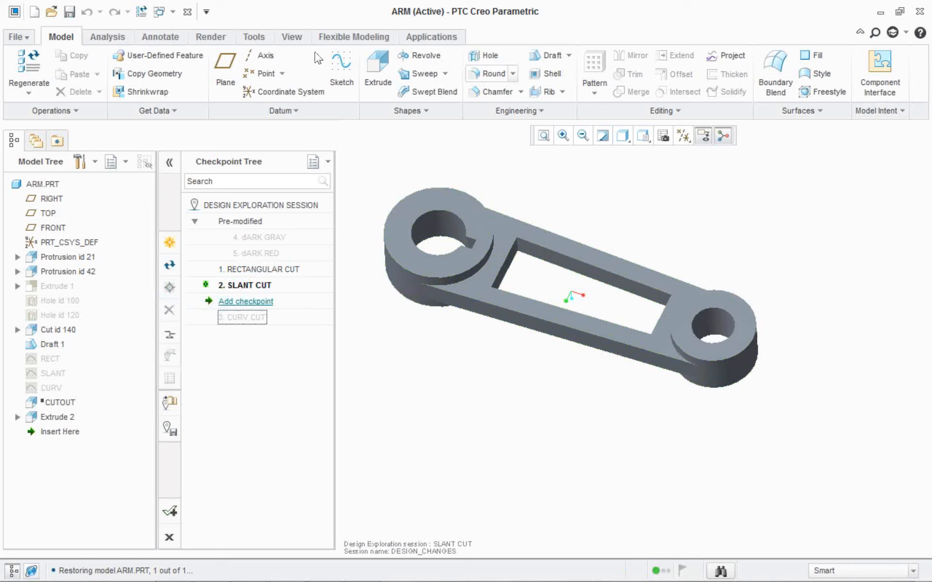
Round the two long edges of the slanted cutout, adjusting the radius freehand.
click(491, 73)
click(573, 260)
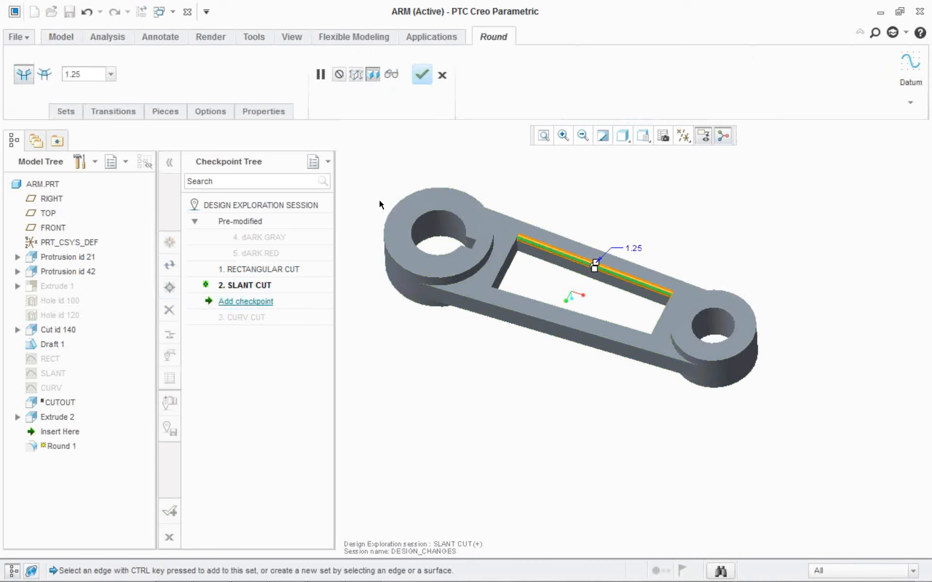
ctrl+click(566, 310)
drag(596, 263, 598, 259)
click(422, 71)
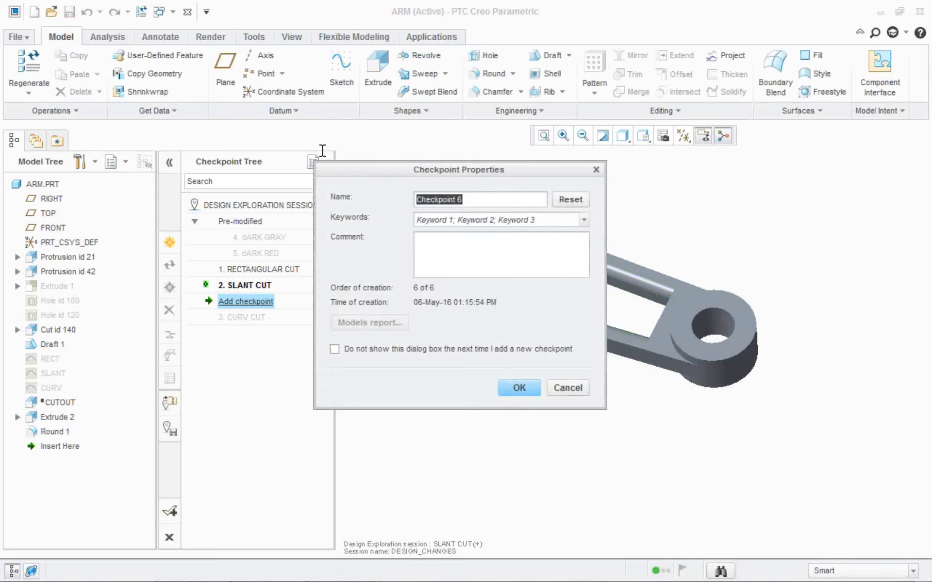
Add a checkpoint named ROUNDED for the rounded cutout and reactivate the SLANT CUT checkpoint.
text(r)
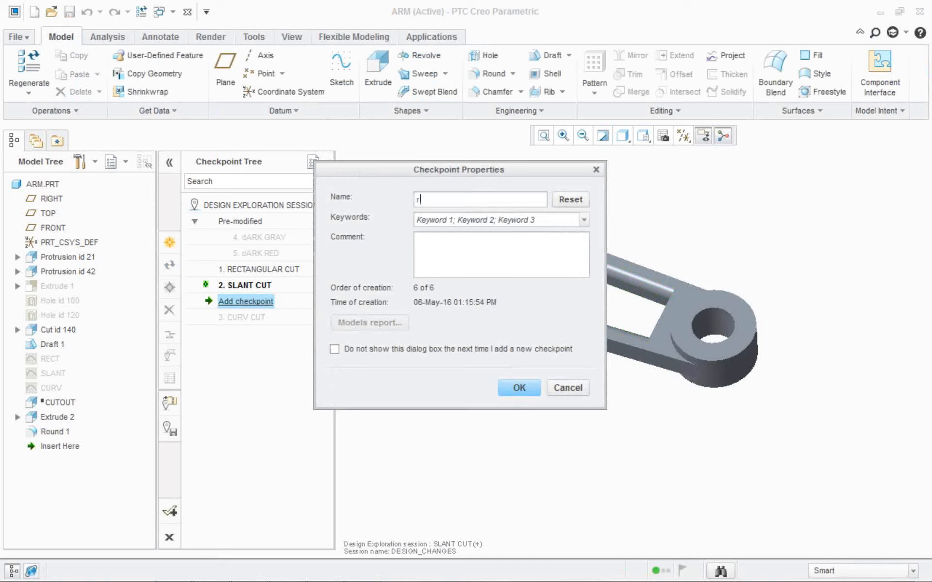
key(BackSpace)
text(ROUND)
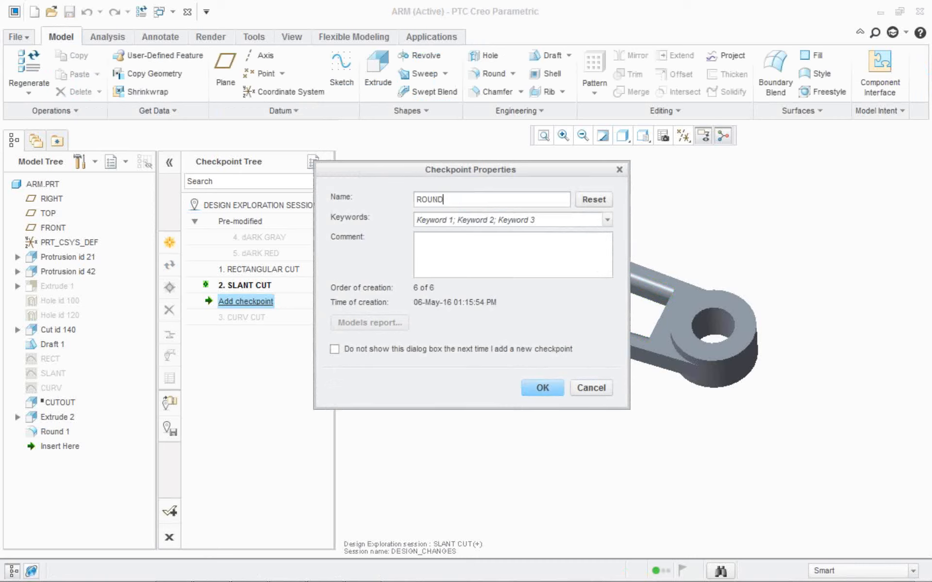
text(ED)
key(Return)
double_click(244, 286)
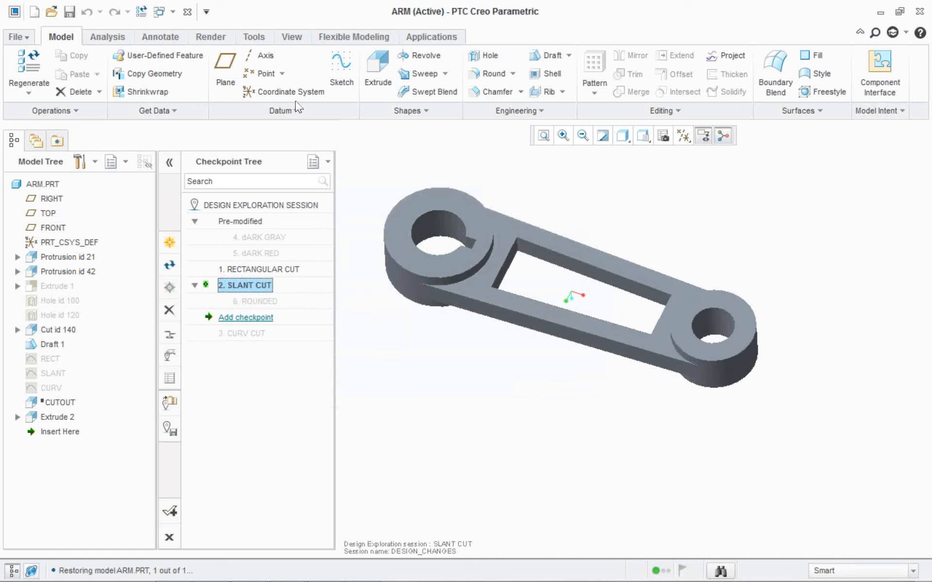
Chamfer the two long edges of the slanted cutout, adjusting the chamfer size freehand.
click(487, 92)
click(571, 258)
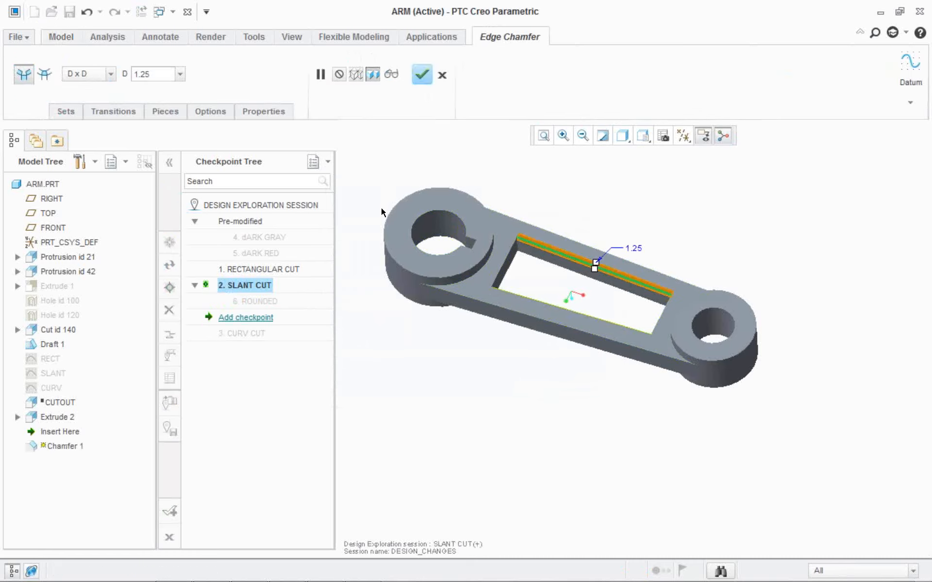
ctrl+click(571, 312)
drag(596, 262, 596, 261)
click(422, 74)
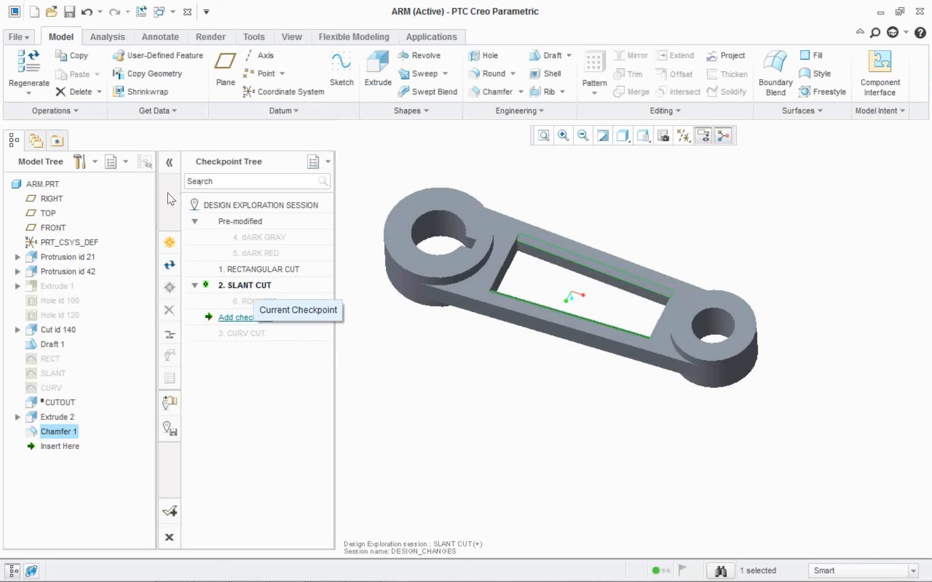
Add a checkpoint named CHAMFER for the chamfered slanted cutout.
double_click(255, 318)
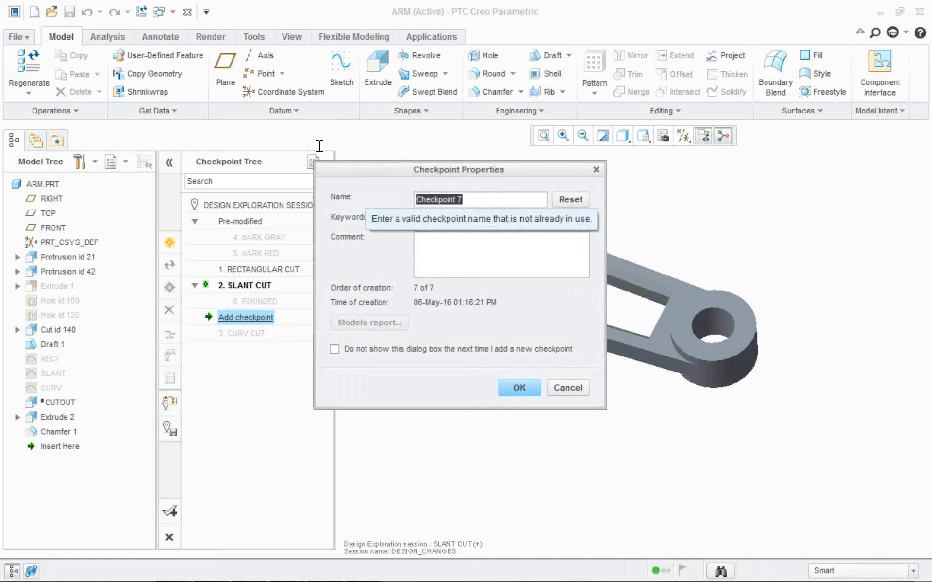
text(CHAMFER)
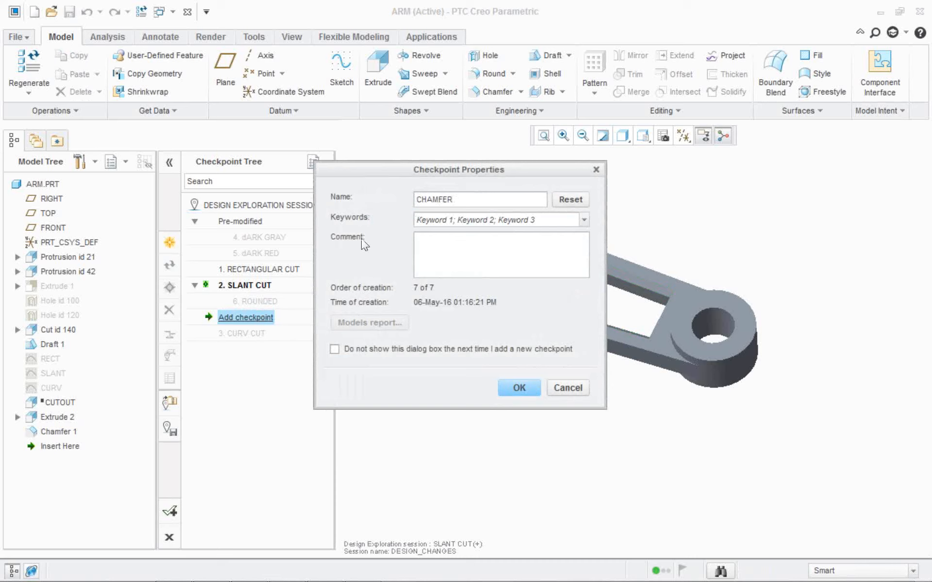
key(Return)
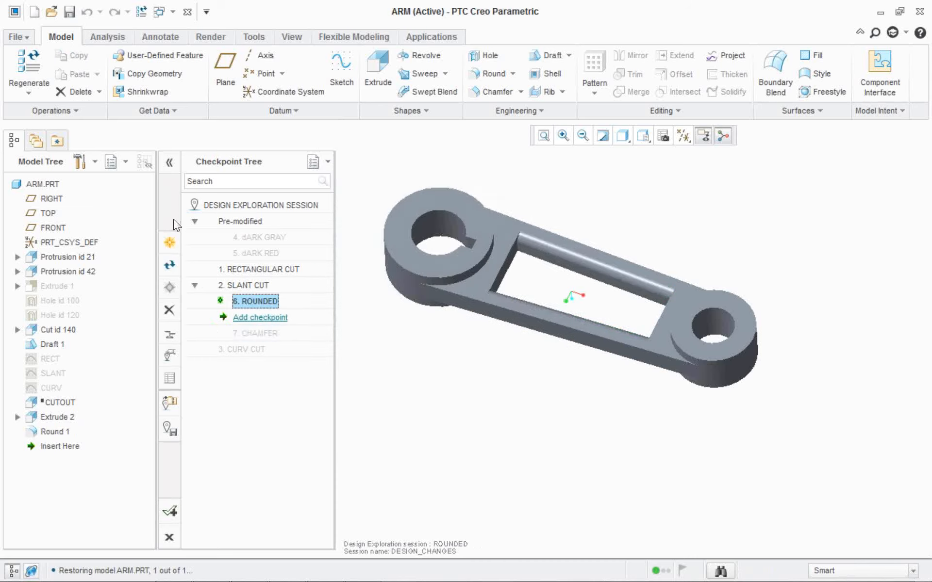
Compare the ROUNDED and CHAMFER checkpoints on the arm, then reactivate the SLANT CUT checkpoint.
scroll(541, 250, down, 2)
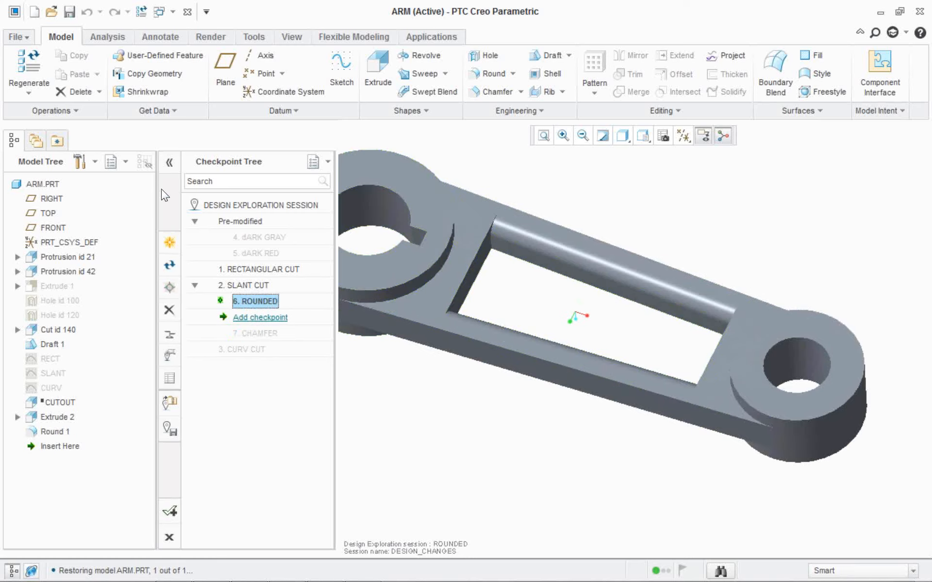
key(Up)
scroll(502, 347, up, 2)
key(Down)
key(Down)
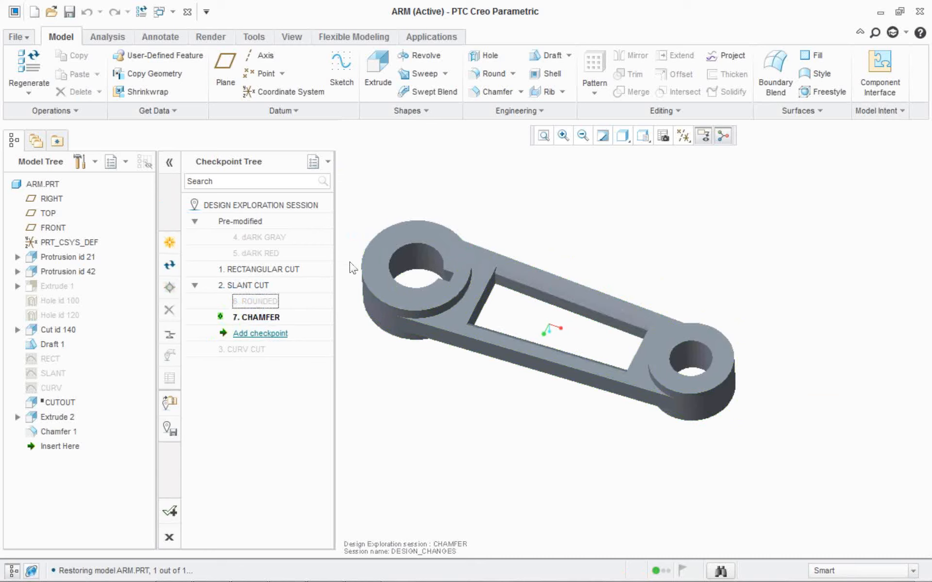
scroll(525, 393, up, 1)
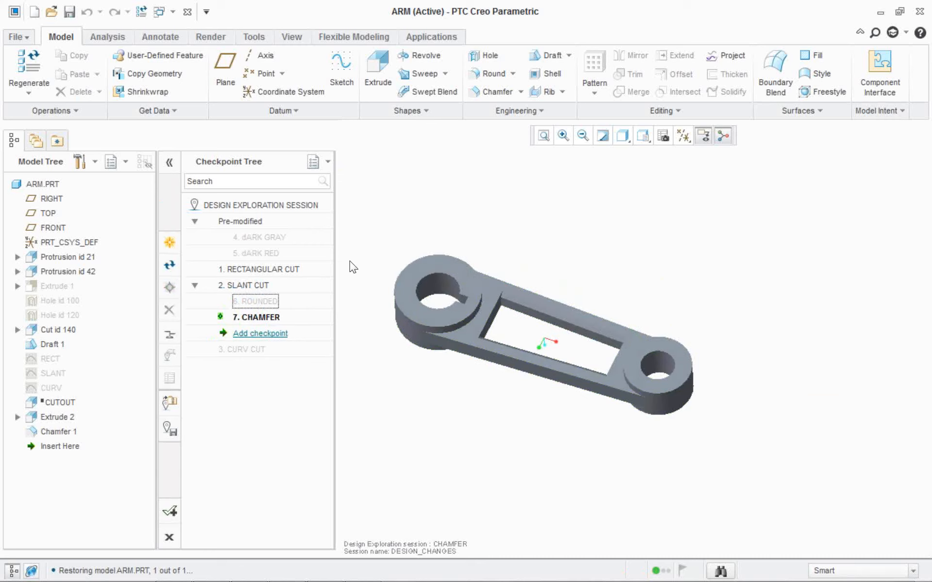
scroll(500, 394, down, 1)
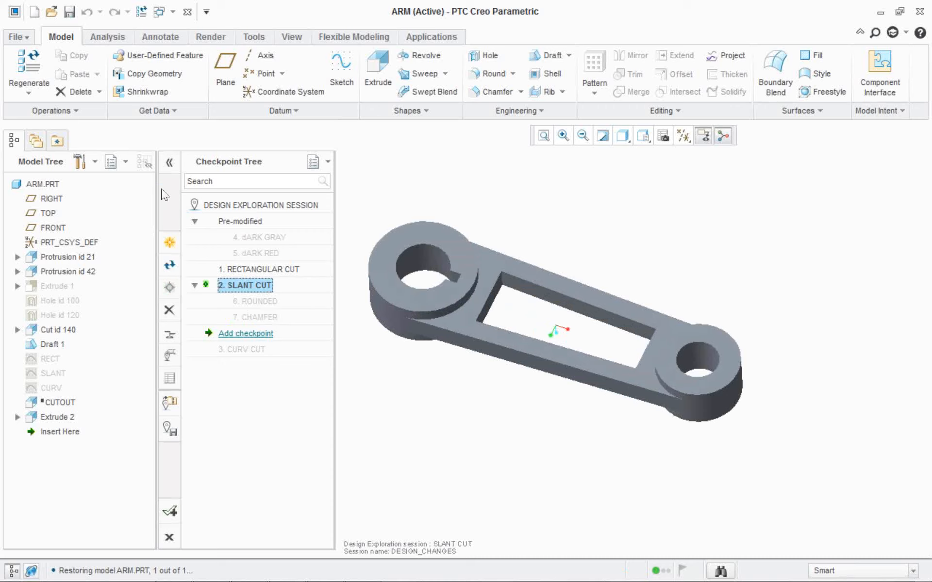
Suppress the Extrude 2 feature and resume the suppressed CUTOUT feature of the arm.
click(47, 399)
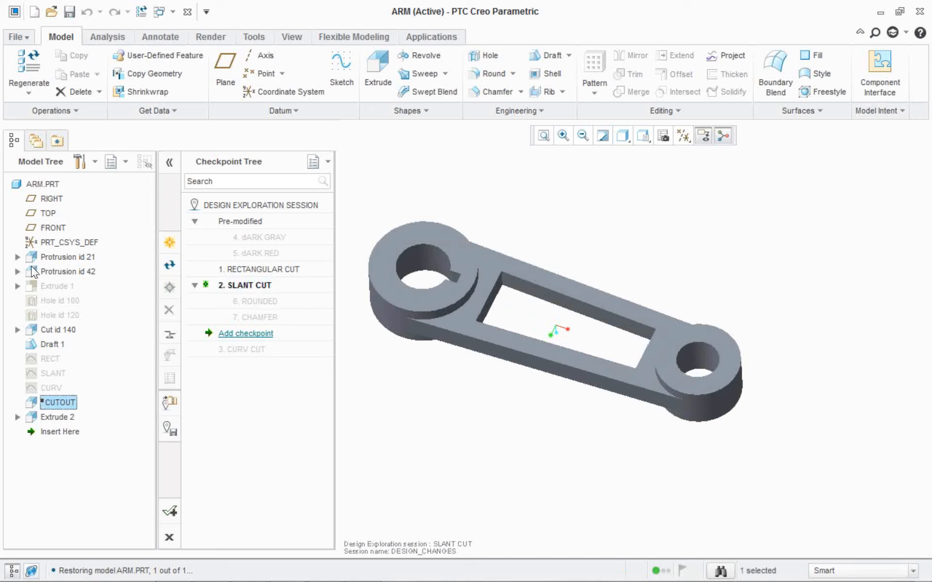
right_click(51, 416)
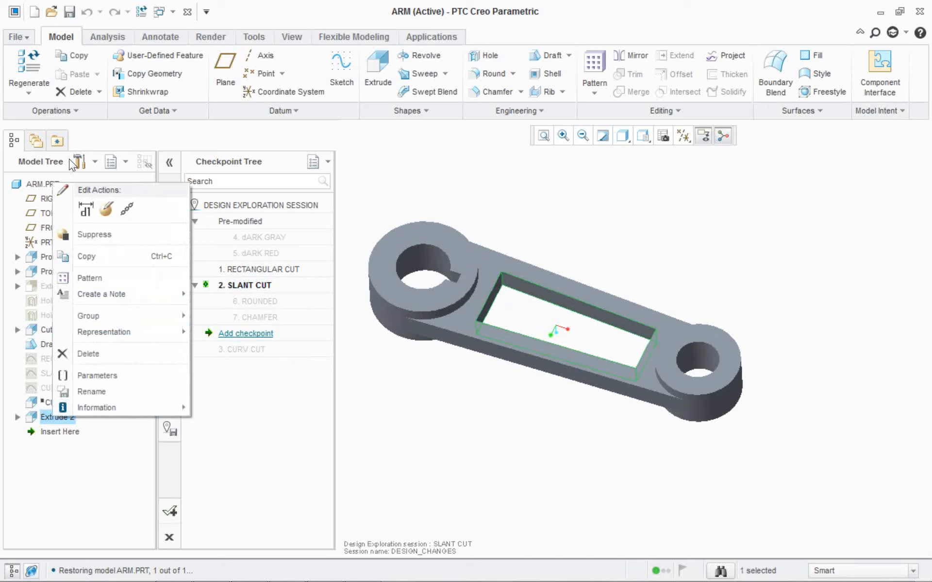
click(94, 234)
click(429, 314)
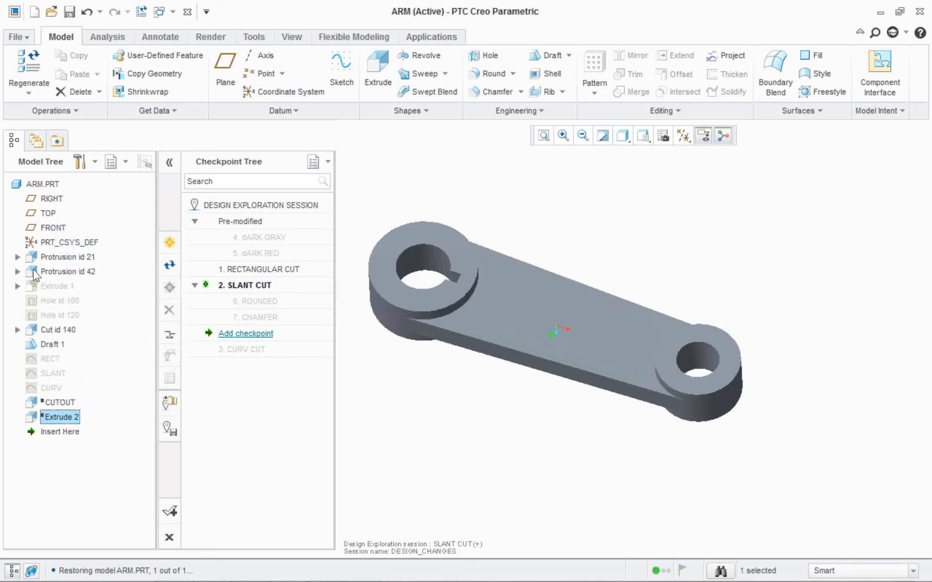
right_click(53, 402)
click(90, 413)
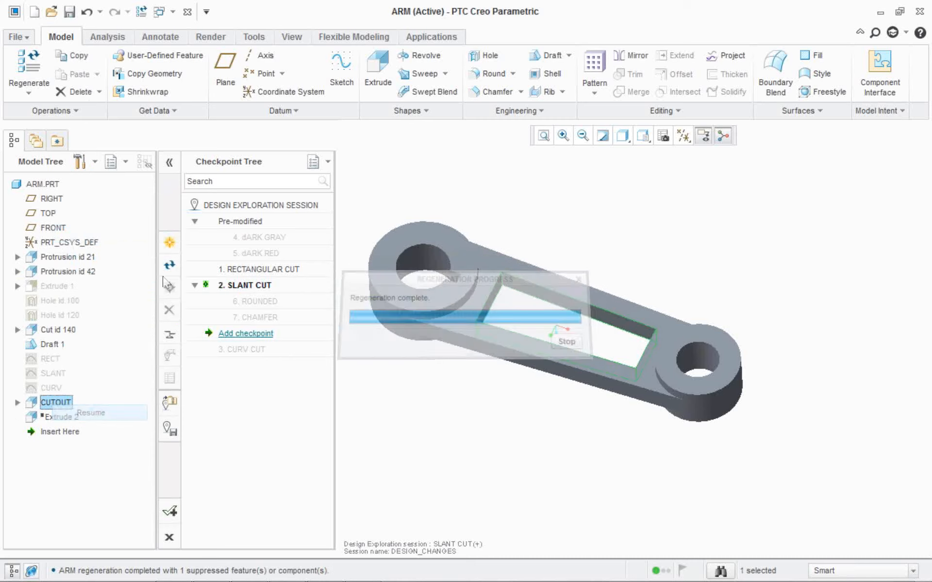
Update the SLANT CUT checkpoint by creating a new successor checkpoint named CUTOUT.
right_click(258, 285)
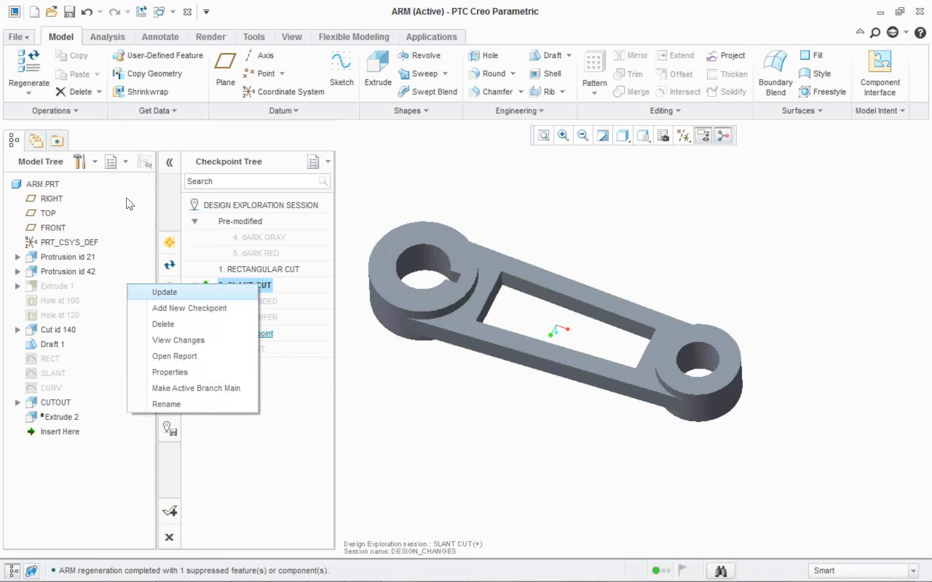
click(189, 292)
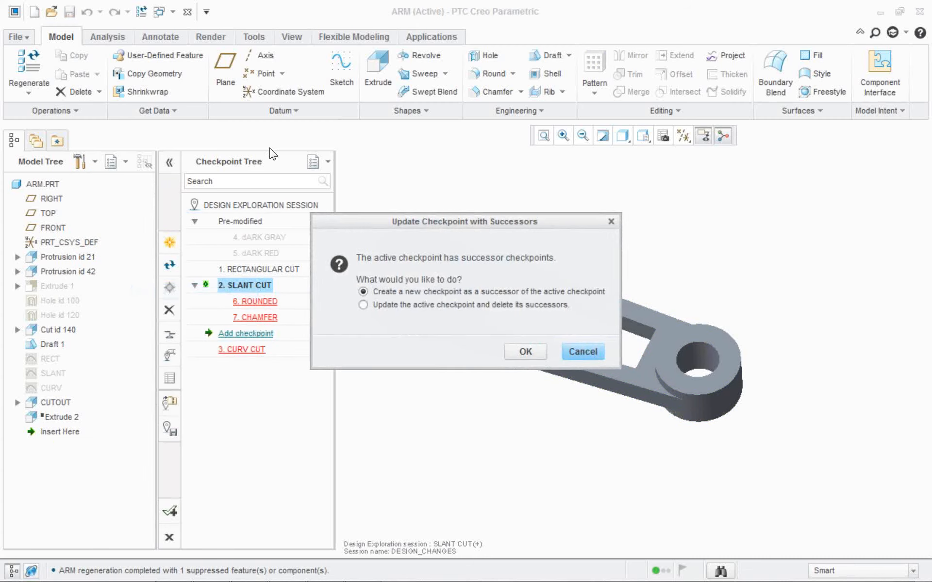
drag(410, 222, 425, 170)
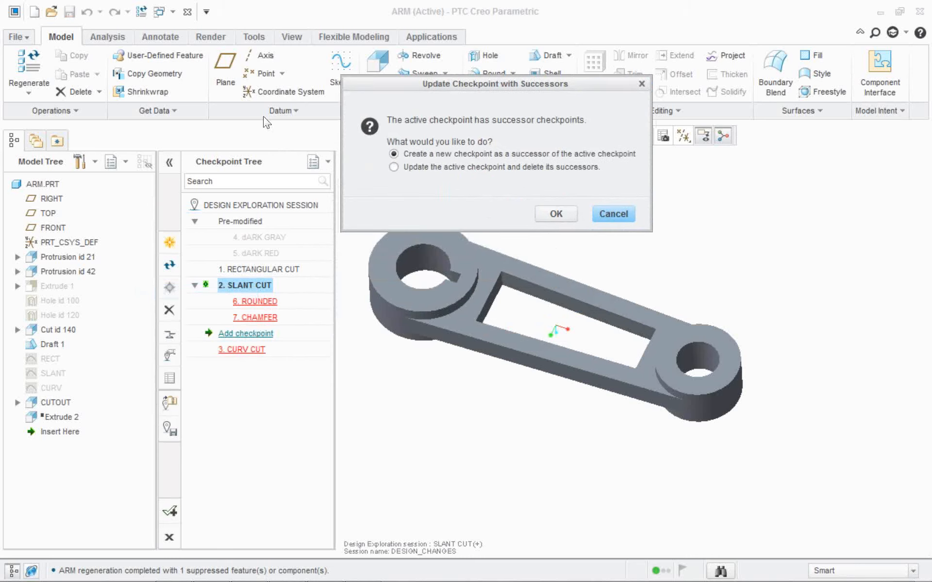
click(555, 214)
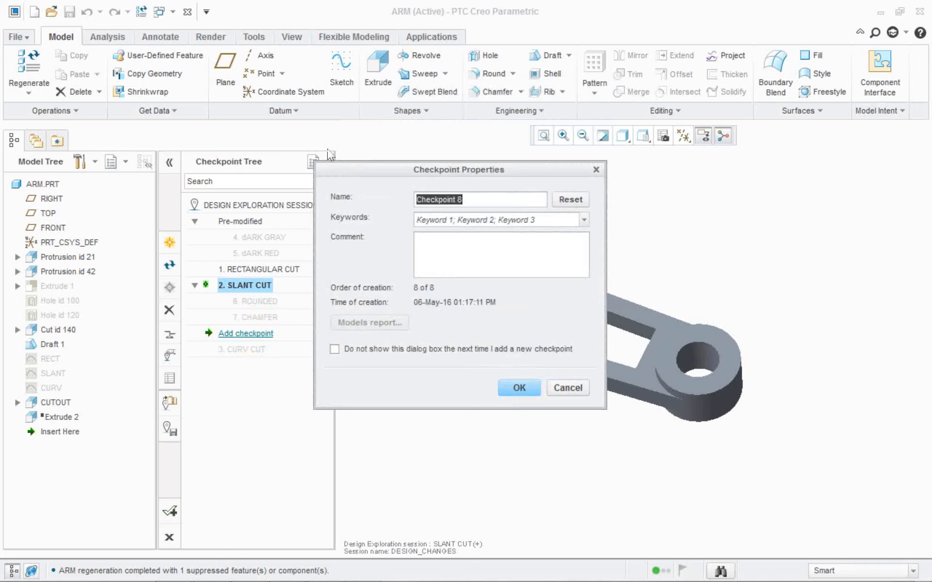
text(CUTOUT)
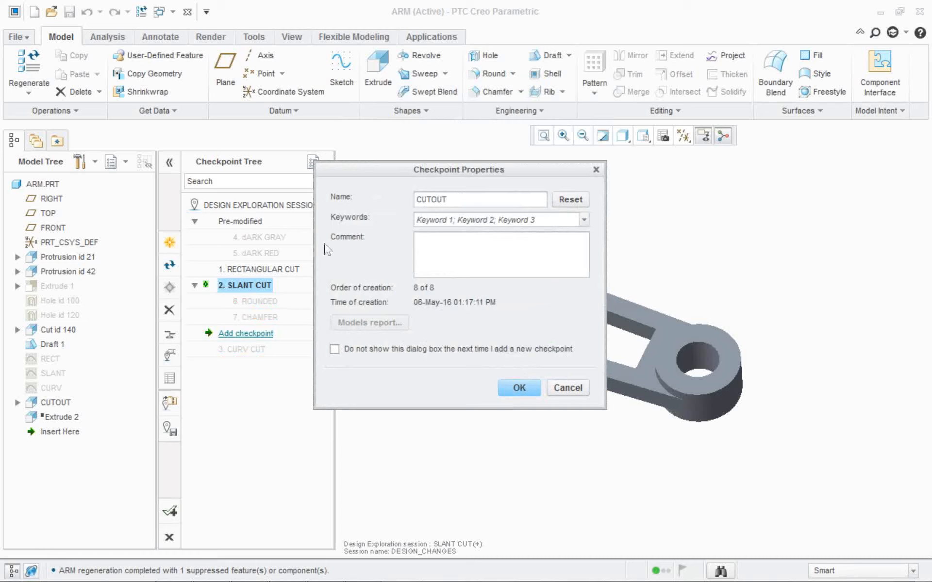
key(Return)
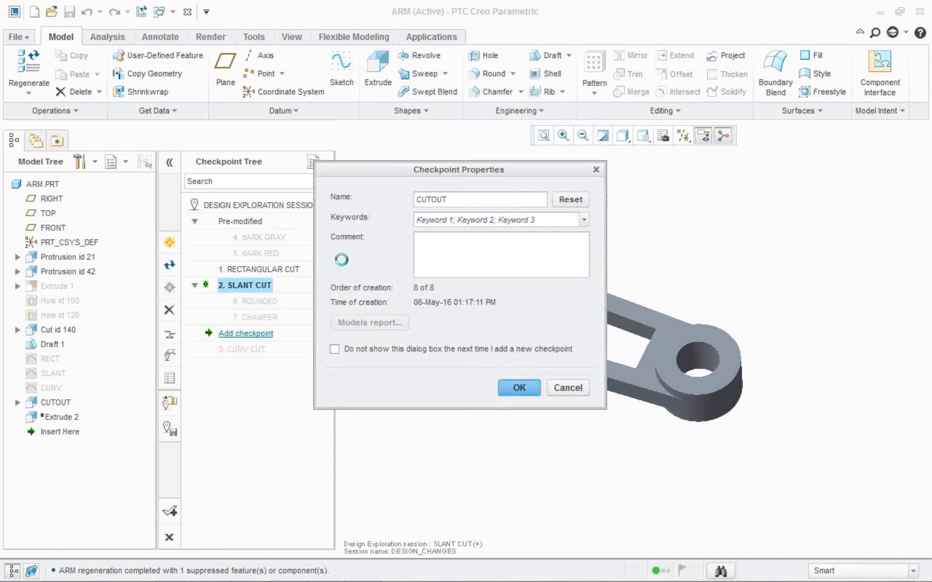
Activate the saved checkpoints in turn to compare the chamfered, rounded, slanted, curved and colored variants of the arm.
double_click(255, 317)
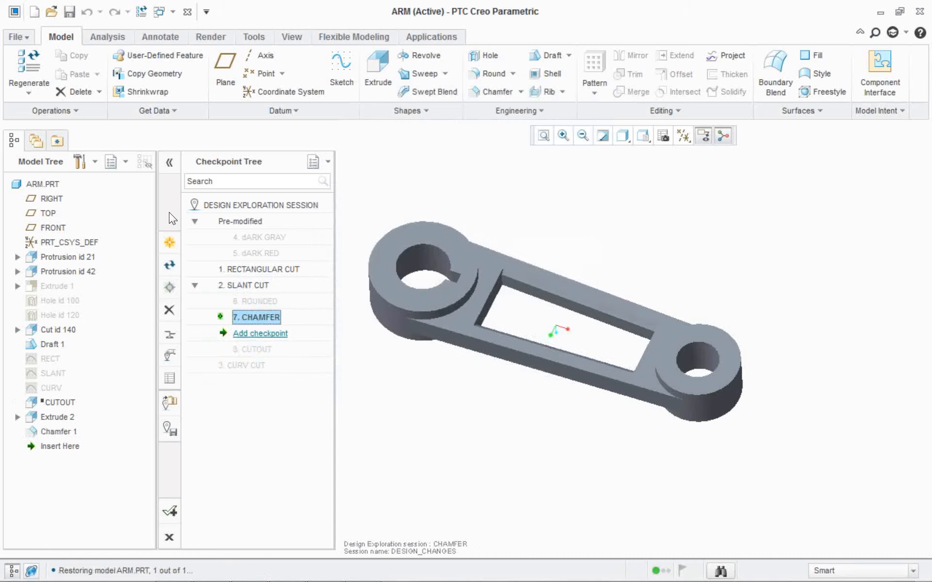
double_click(255, 301)
double_click(248, 285)
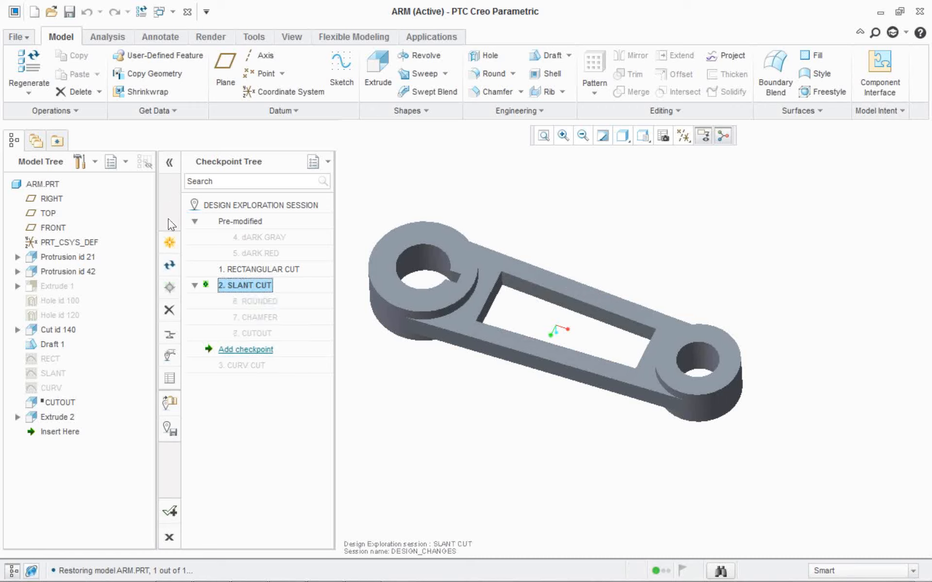
double_click(253, 334)
double_click(247, 365)
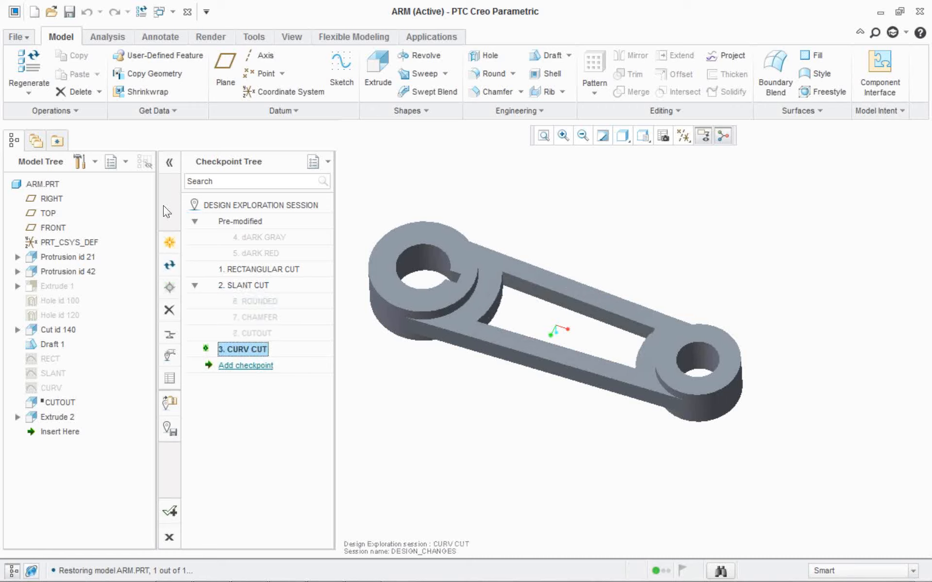
double_click(255, 269)
double_click(255, 253)
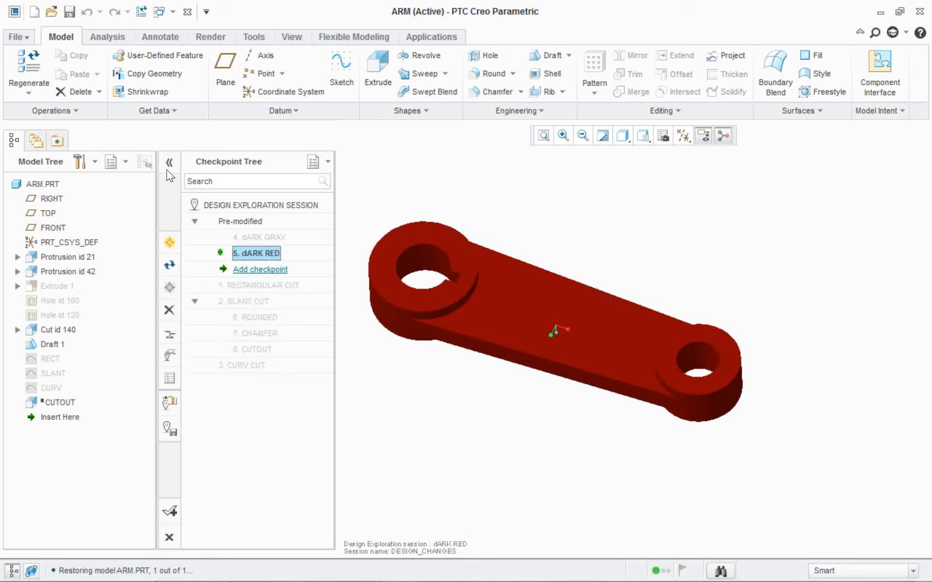
double_click(255, 237)
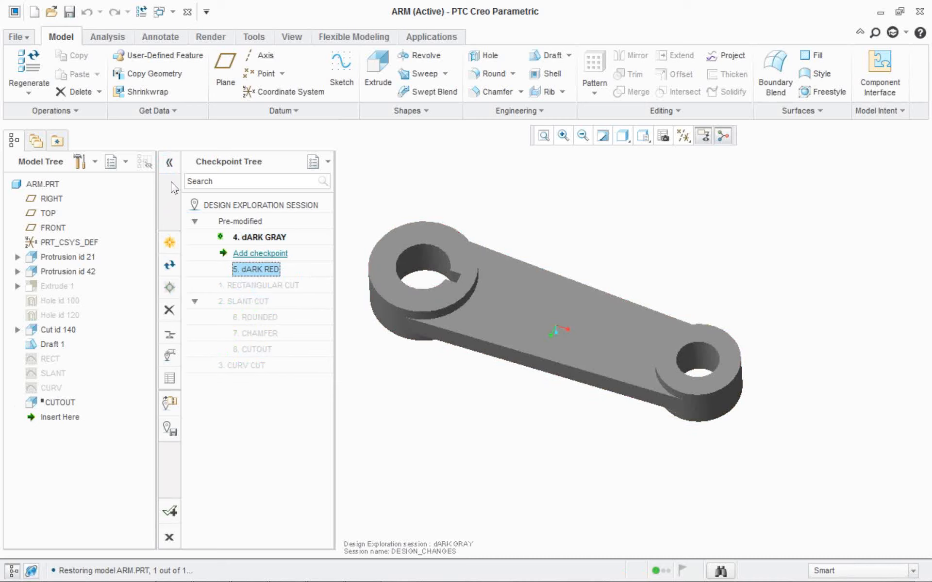
double_click(257, 269)
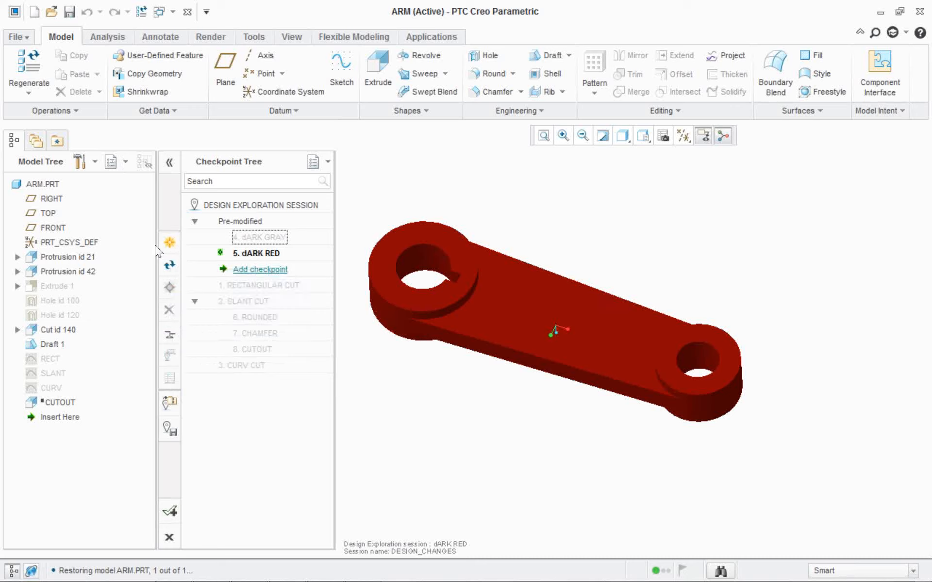
Activate the CURV CUT checkpoint and round the top outer edge of the larger boss with a 1.25 radius.
double_click(241, 368)
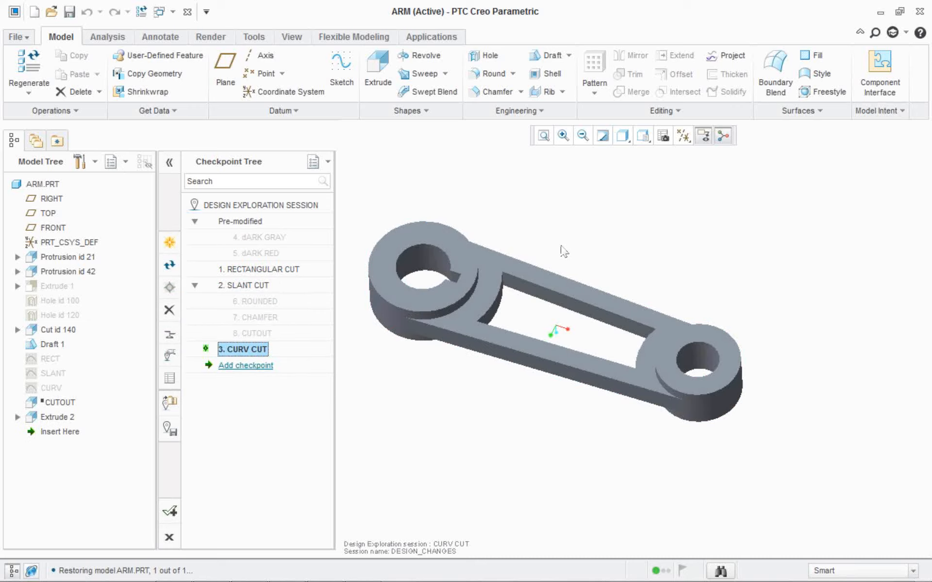
scroll(562, 246, down, 2)
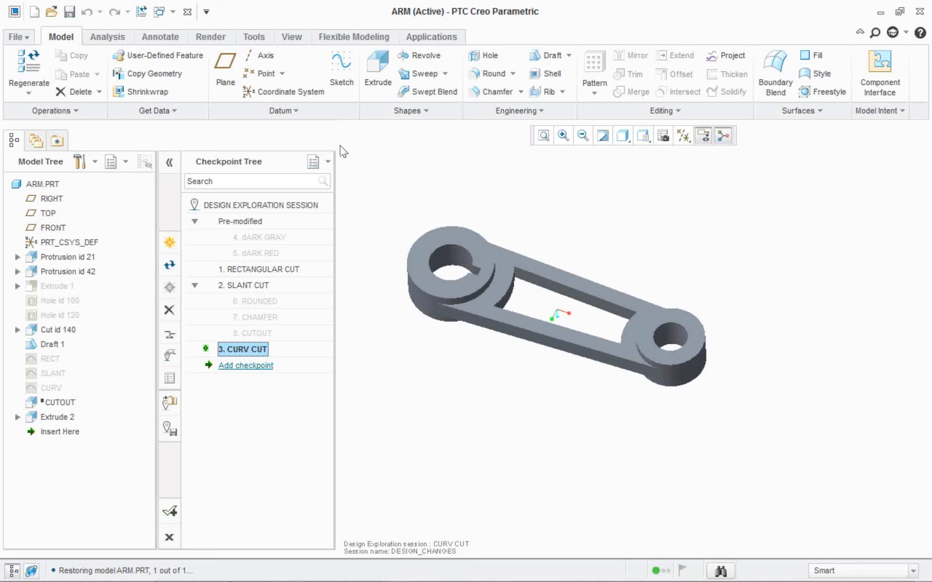
click(490, 73)
click(439, 297)
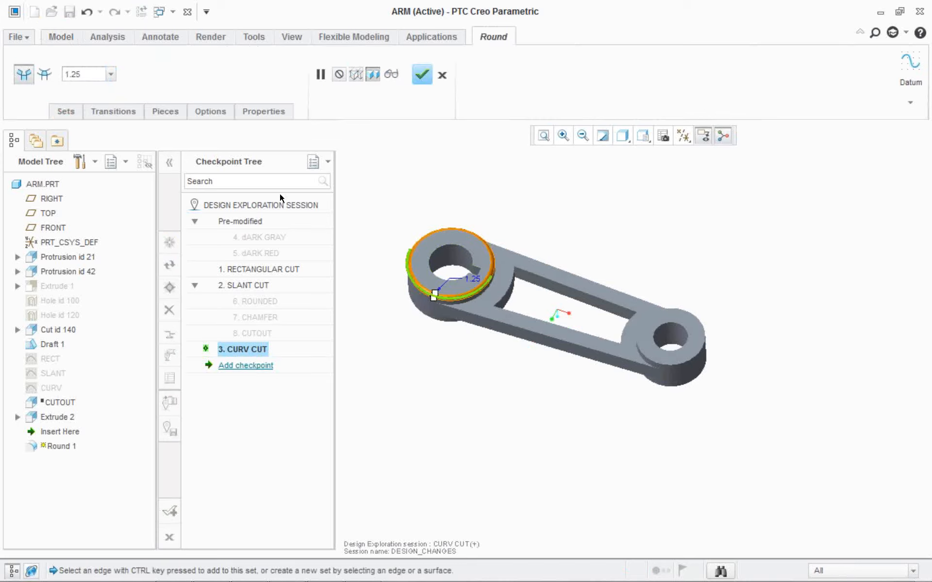
click(422, 74)
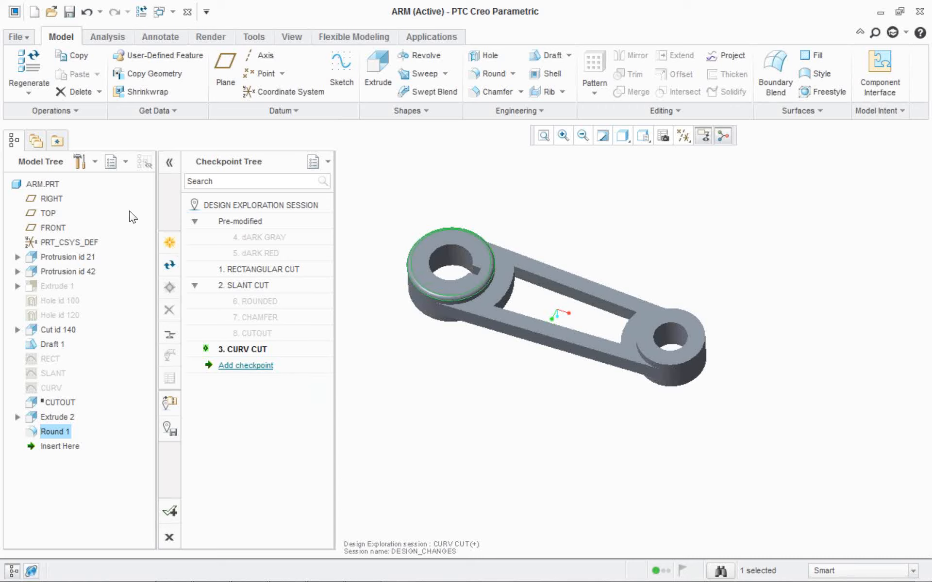
Add a checkpoint named ROUNDED TOP for the rounded boss and reactivate the CURV CUT checkpoint.
click(169, 242)
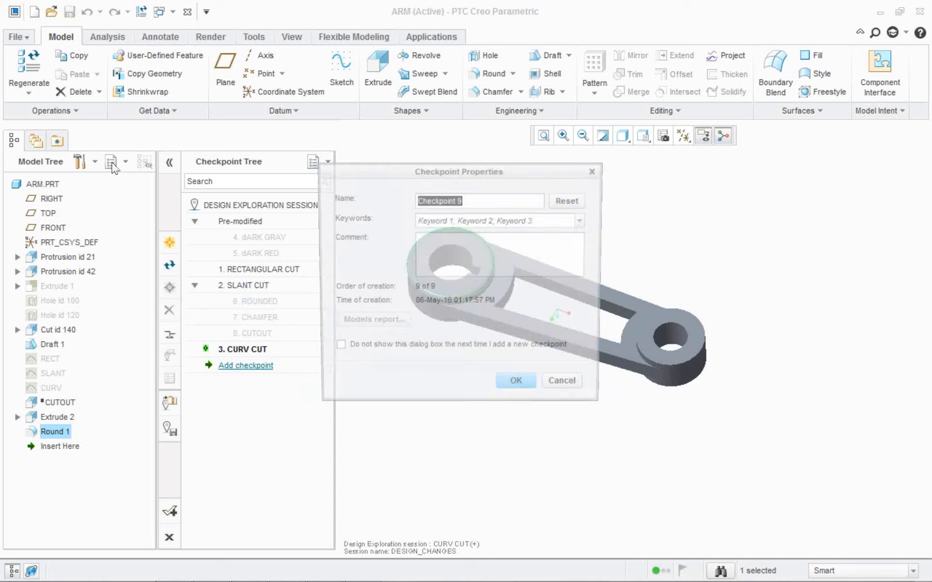
text(ROU)
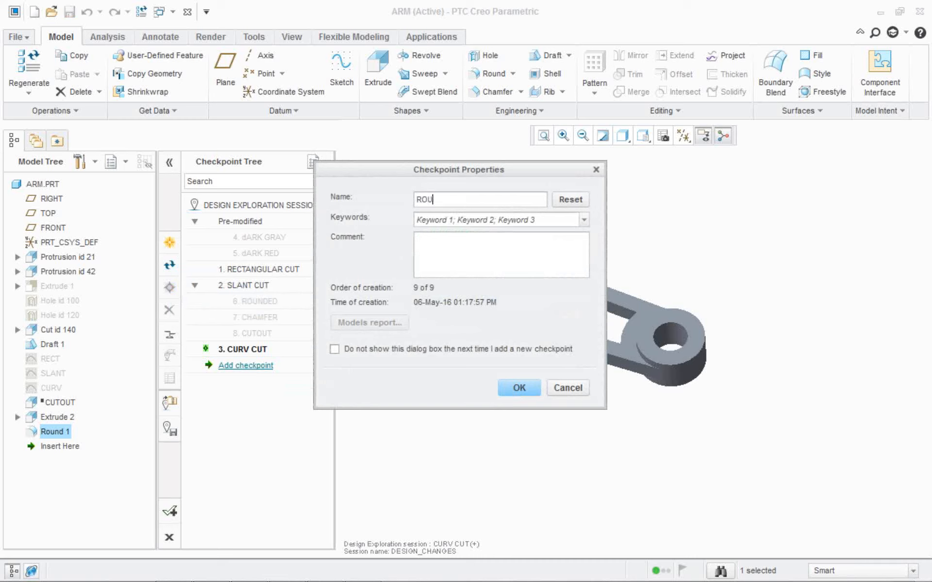
text(NDED TOP)
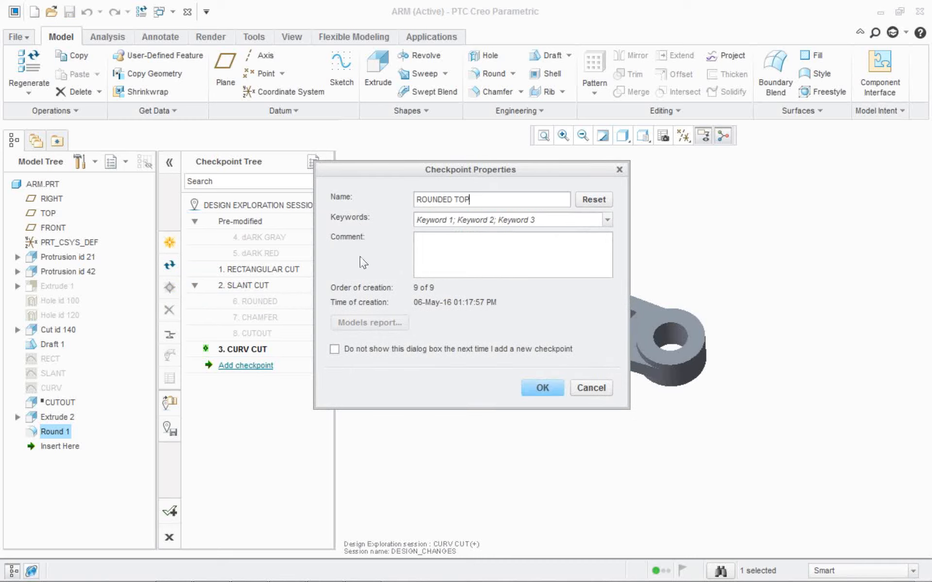
key(Return)
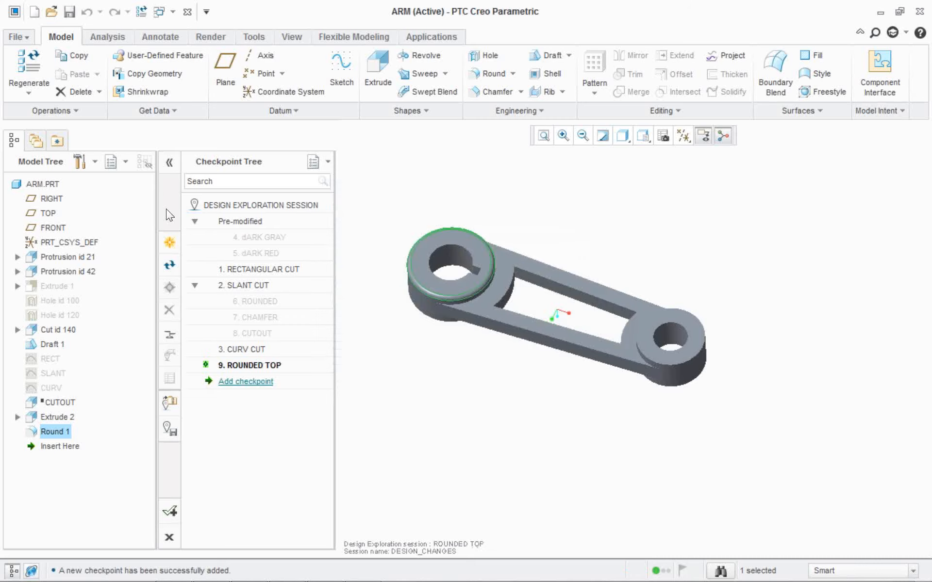
key(Up)
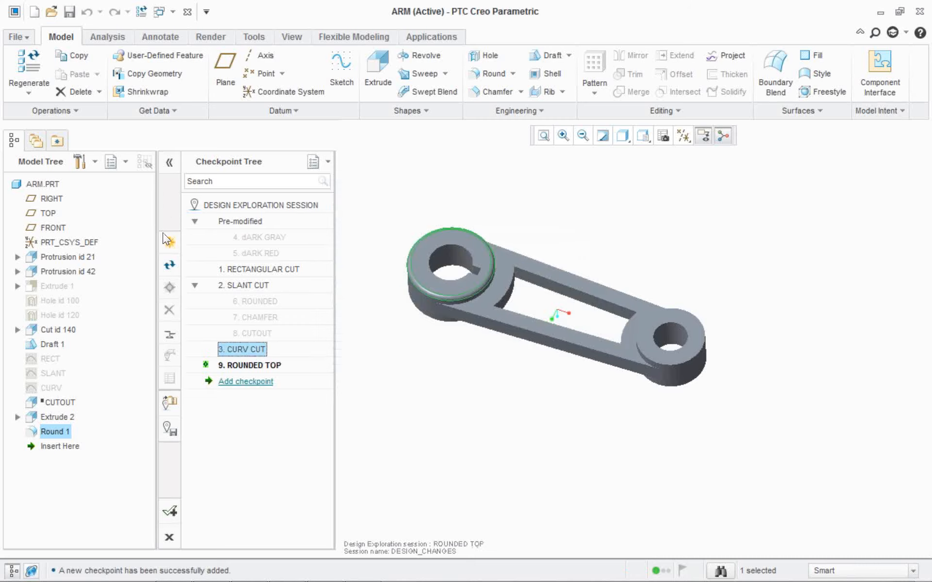
click(165, 237)
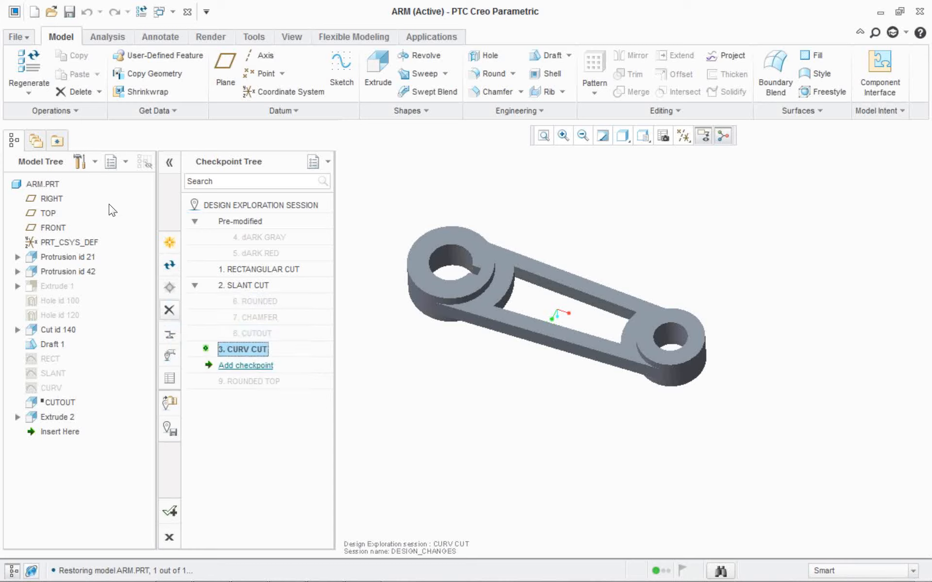
Delete the CURV CUT checkpoint from the checkpoint tree and confirm its removal.
click(171, 309)
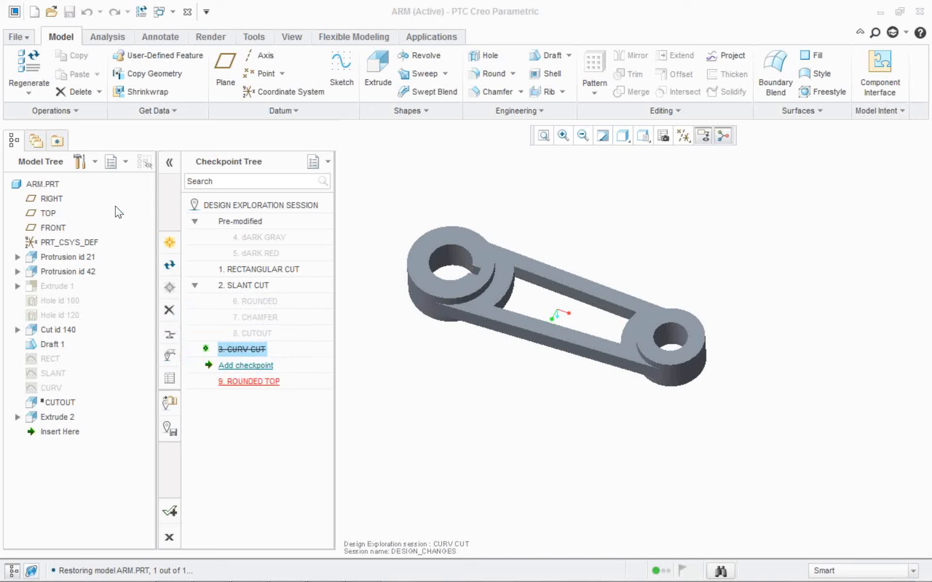
click(520, 371)
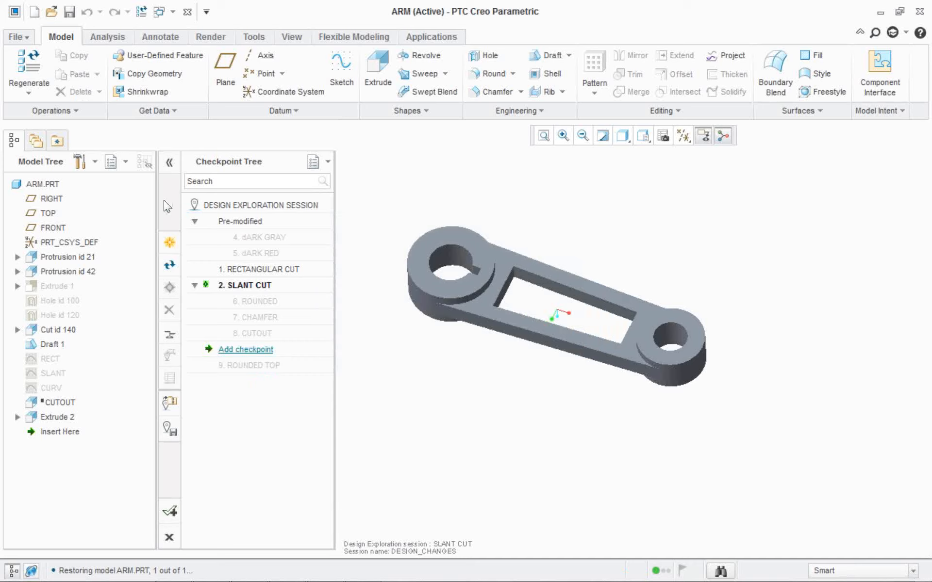
Activate the RECTANGULAR CUT checkpoint and examine its changes against Pre-modified in both the model tree and the model graphics.
click(246, 299)
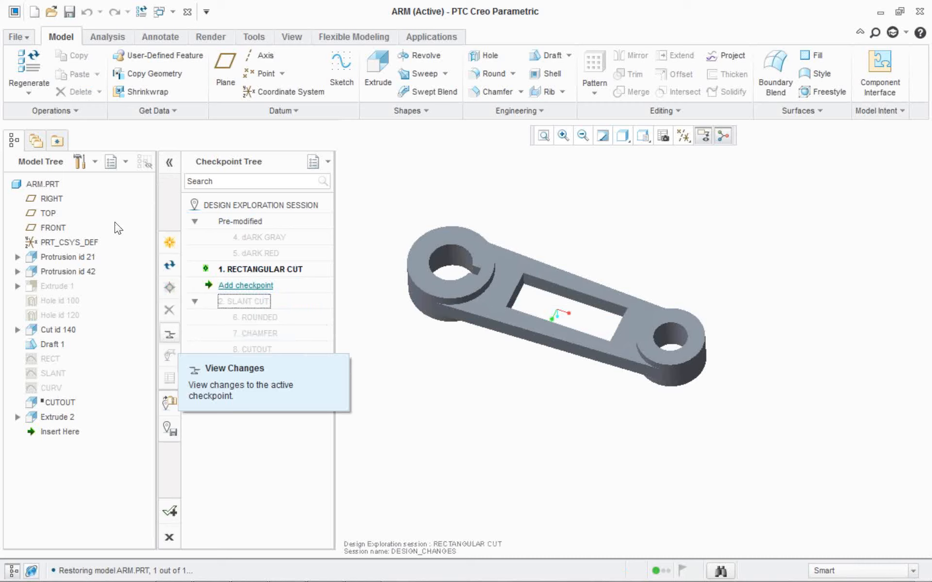
click(169, 334)
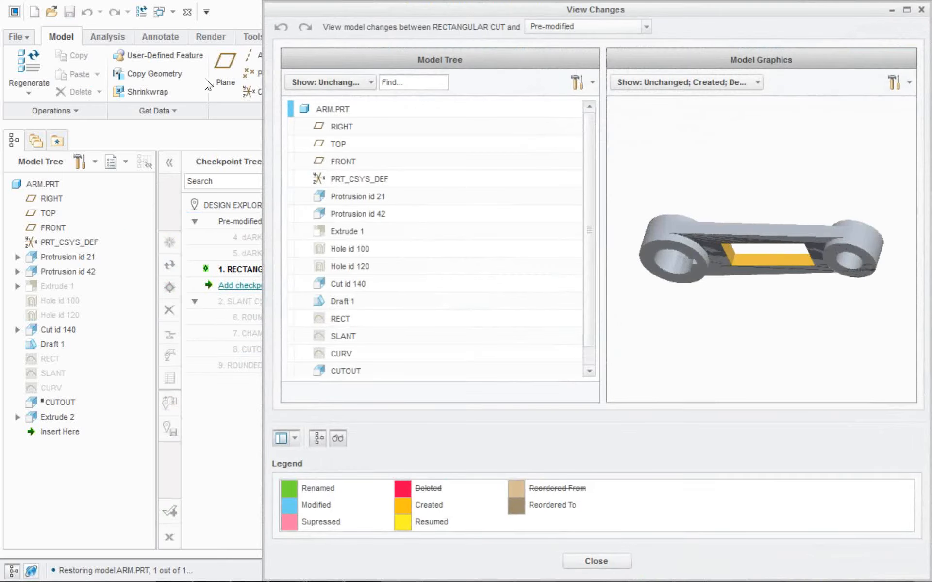
scroll(759, 258, up, 1)
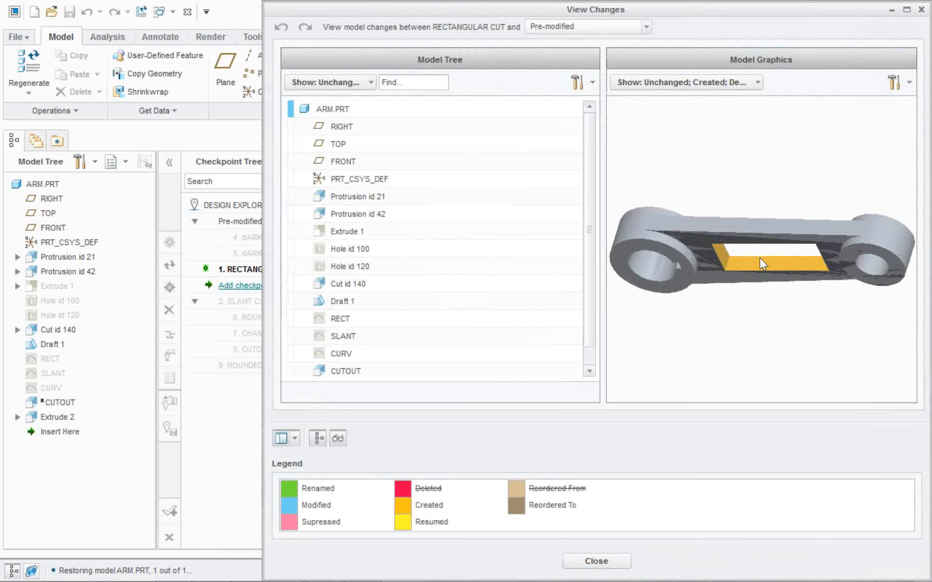
scroll(759, 258, down, 3)
scroll(737, 257, up, 3)
middle_drag(736, 254, 736, 228)
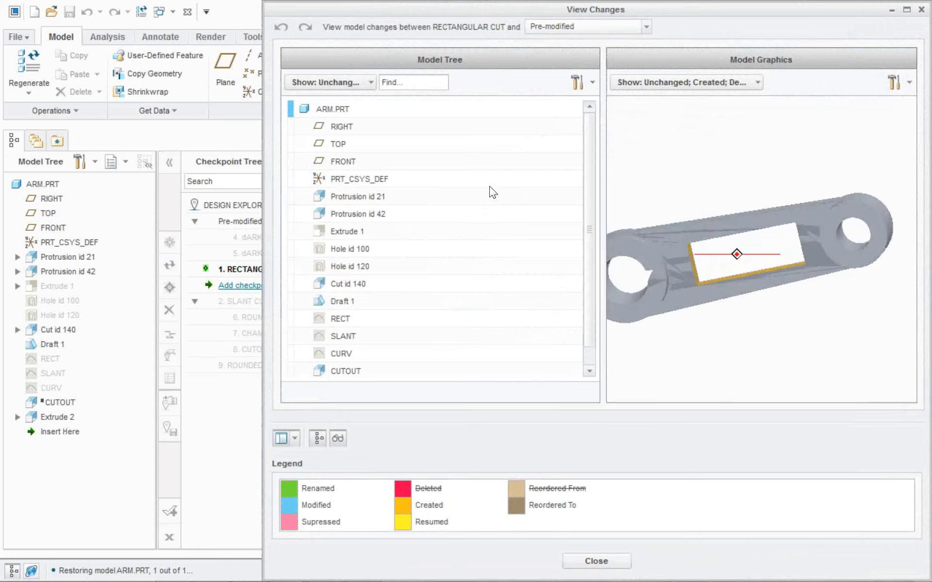
middle_drag(493, 192, 482, 167)
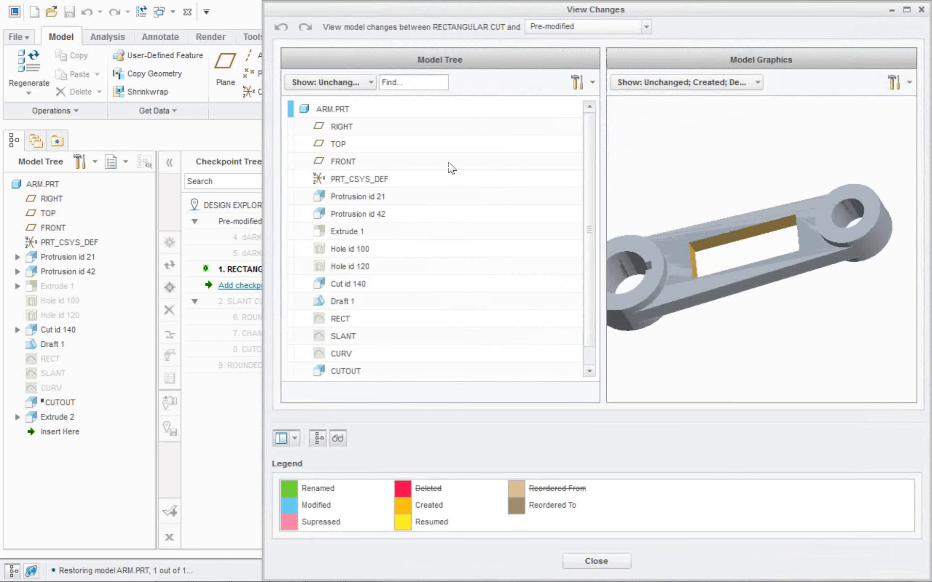
scroll(449, 164, down, 1)
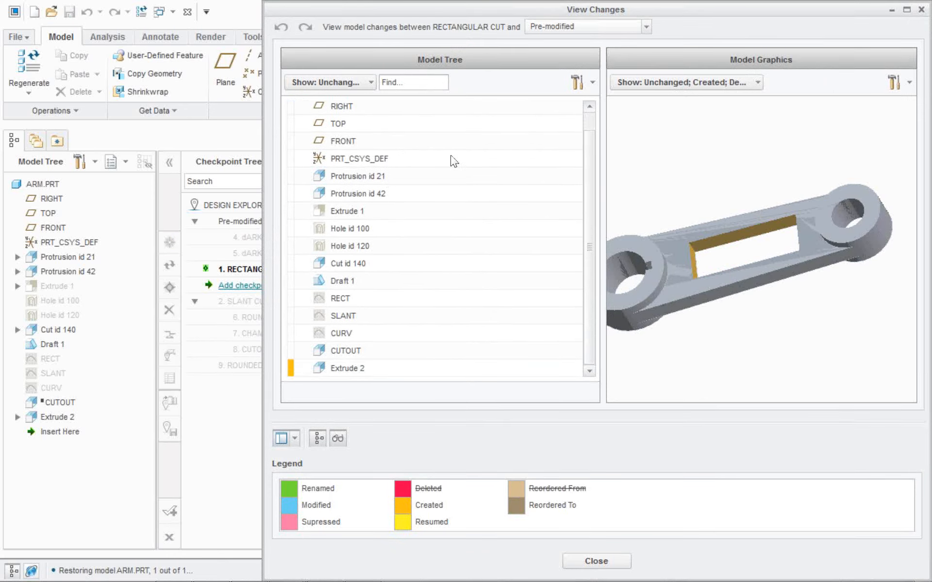
scroll(677, 232, down, 2)
scroll(818, 255, down, 2)
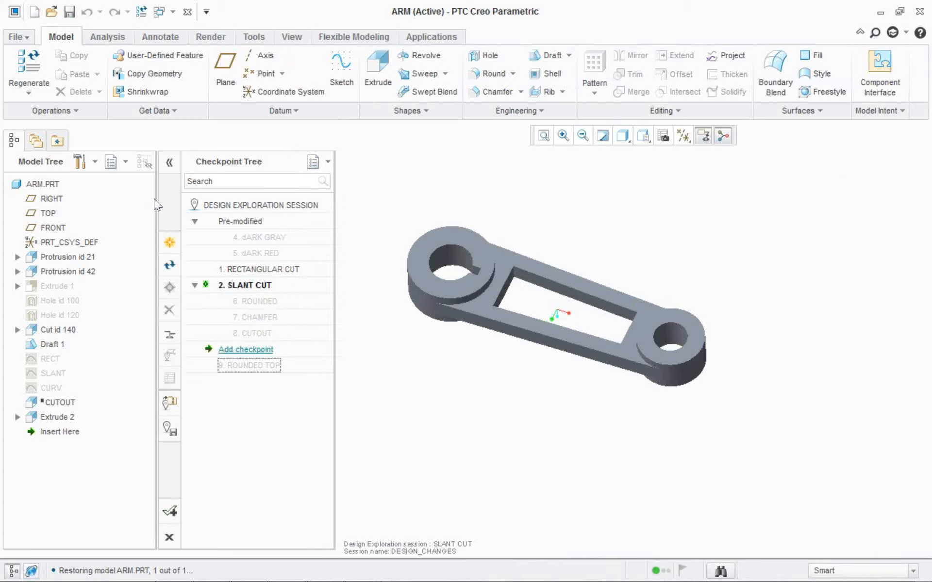
Activate the dARK GRAY, RECTANGULAR CUT, SLANT CUT and ROUNDED checkpoints in turn to compare the arm variants.
double_click(259, 237)
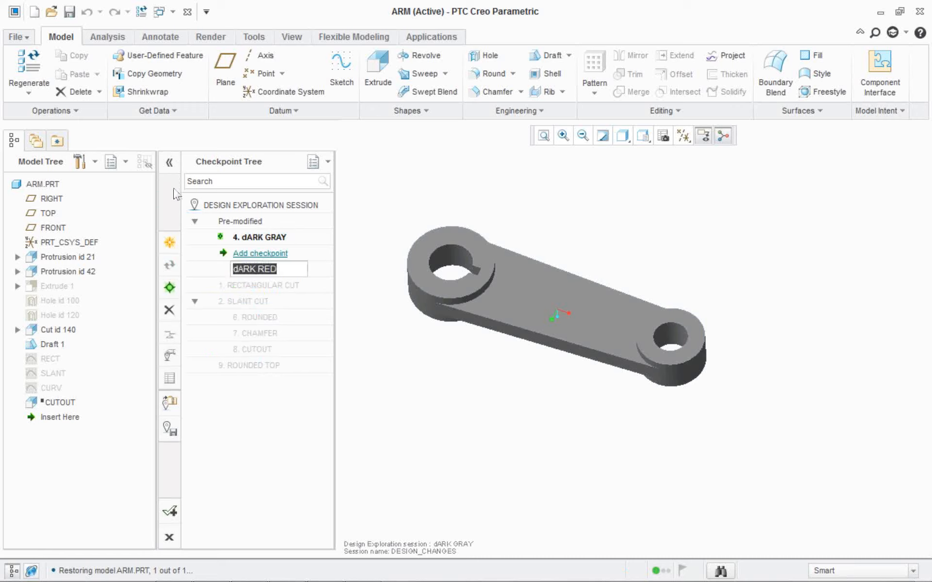
double_click(260, 285)
double_click(247, 302)
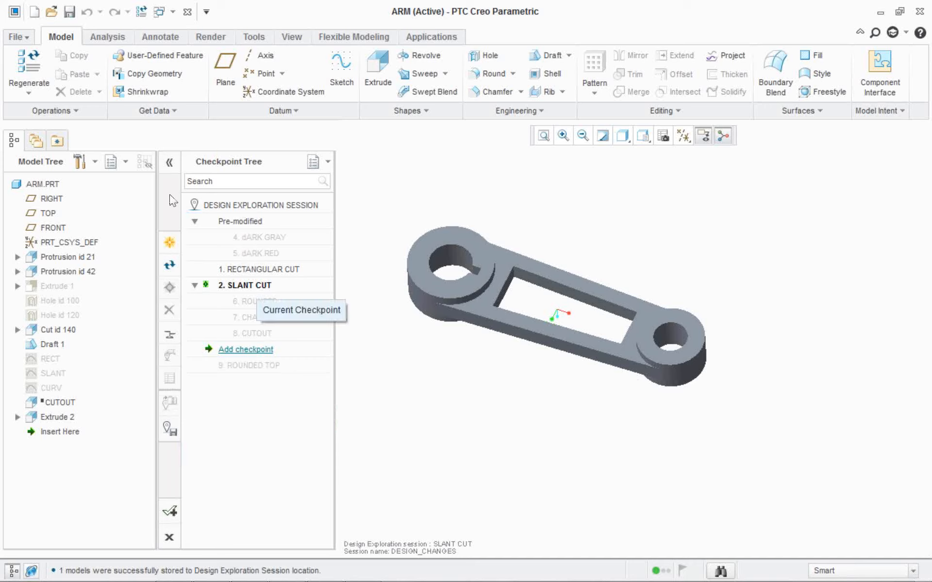
click(254, 299)
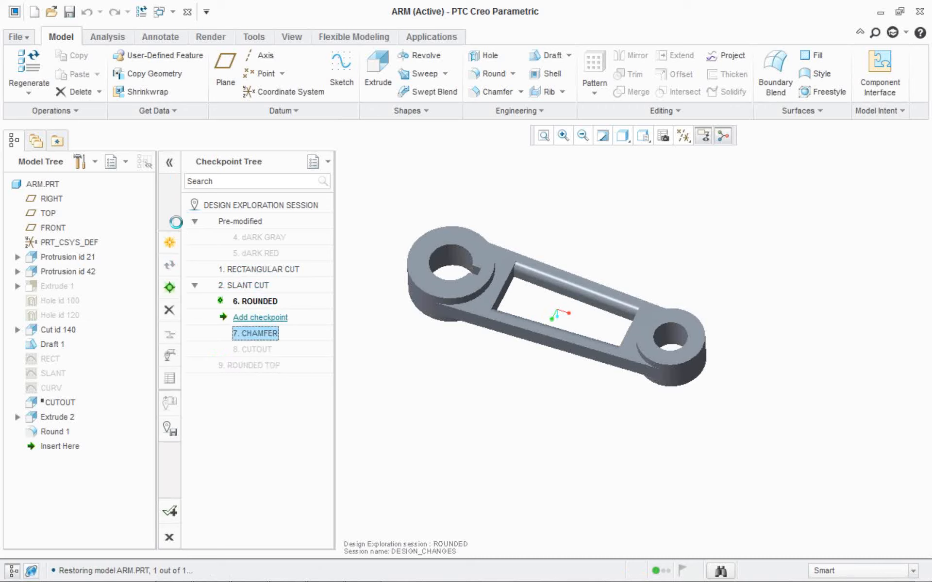
double_click(256, 349)
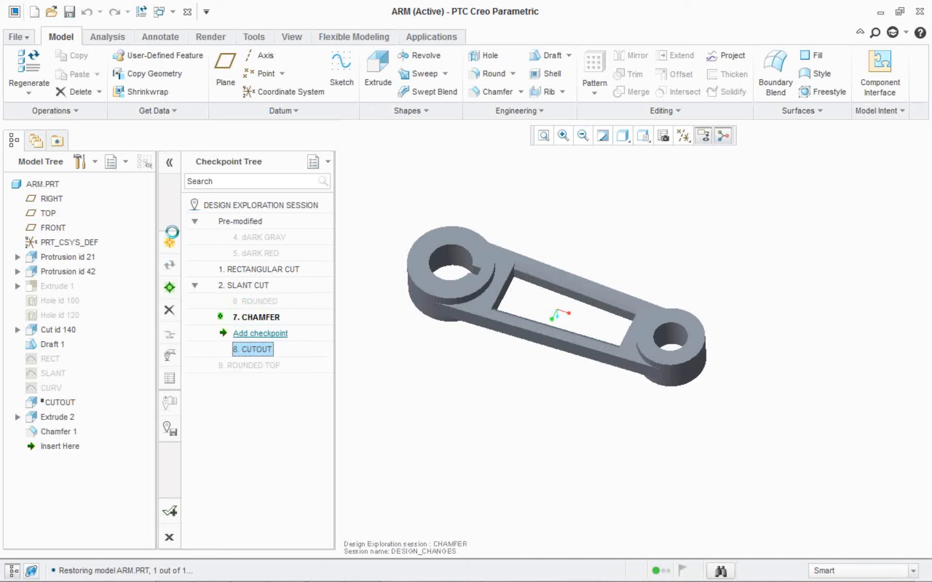
Accept the Design Exploration session with the CHAMFER checkpoint active, saving the session to the DEX DEMO FILES folder, and save the part.
double_click(255, 318)
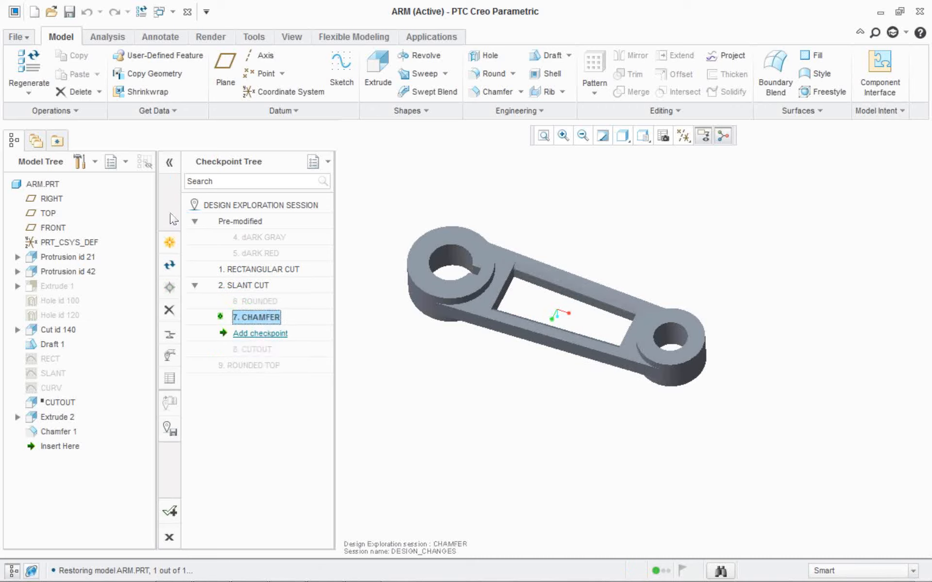
scroll(369, 258, down, 3)
scroll(443, 271, up, 2)
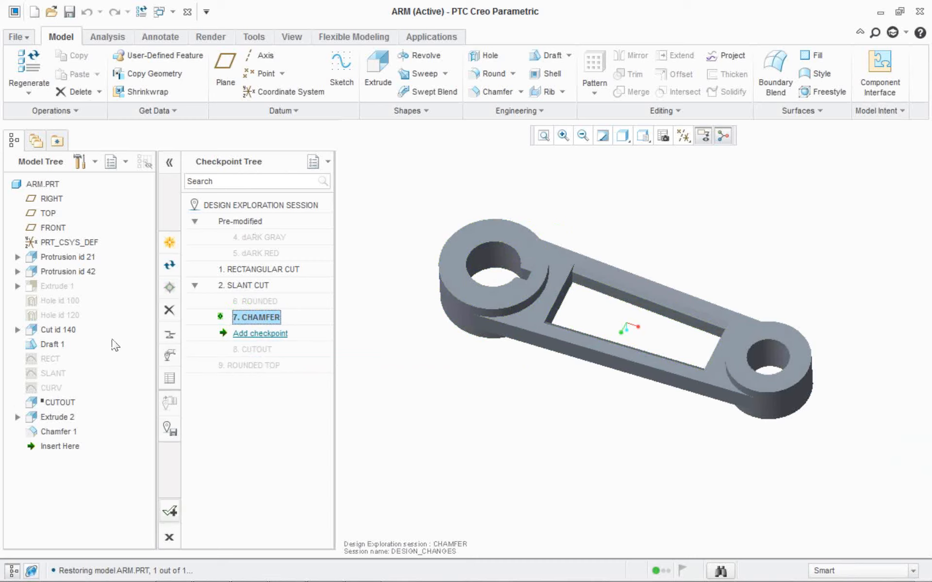
click(169, 512)
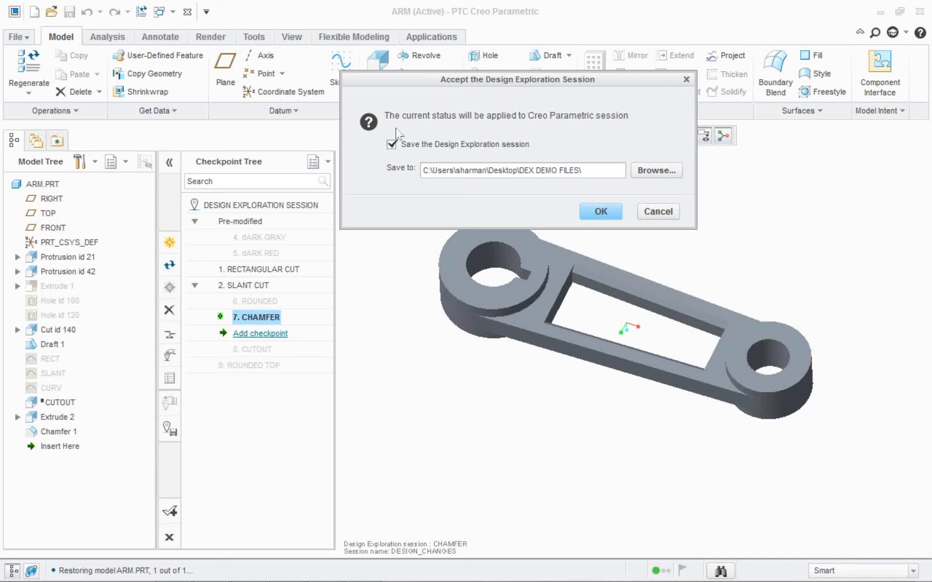
click(600, 211)
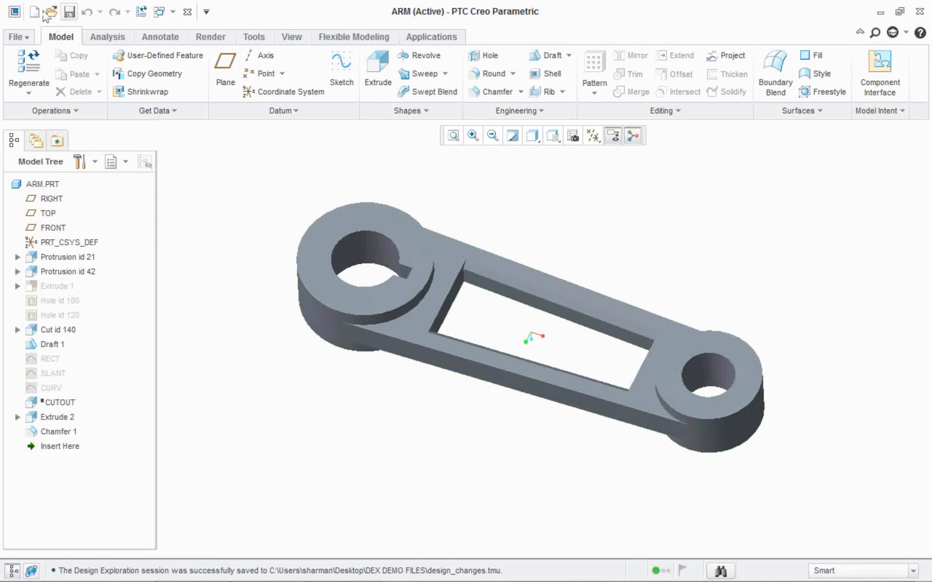
click(69, 11)
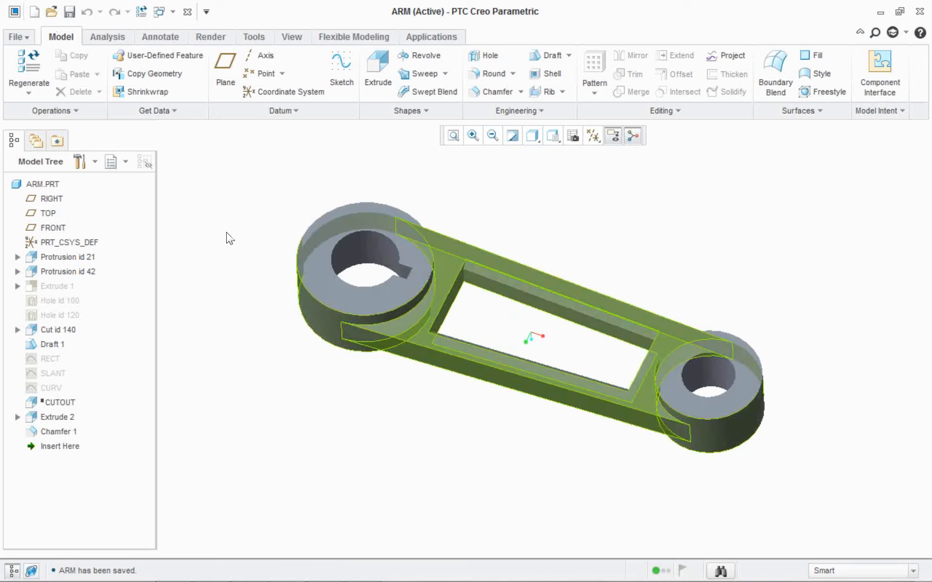
Close the arm part and erase all objects not displayed from the session.
click(187, 11)
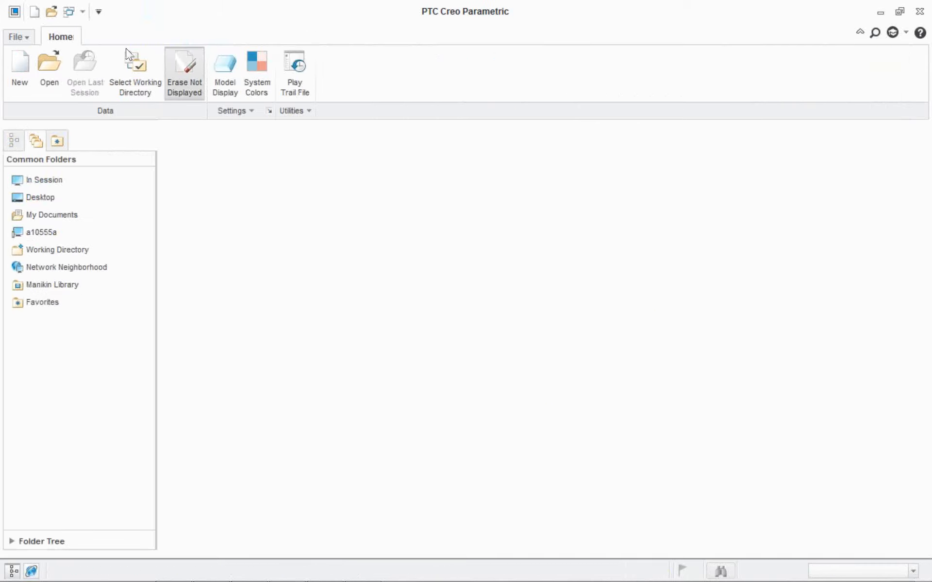
click(185, 73)
key(Return)
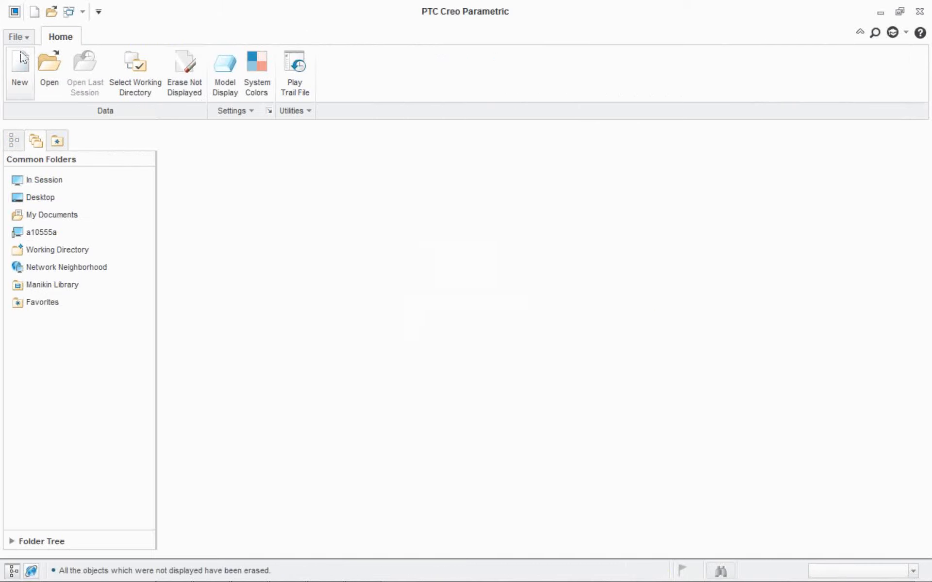
Open arm.prt and inspect the applied chamfered design.
click(42, 59)
key(Return)
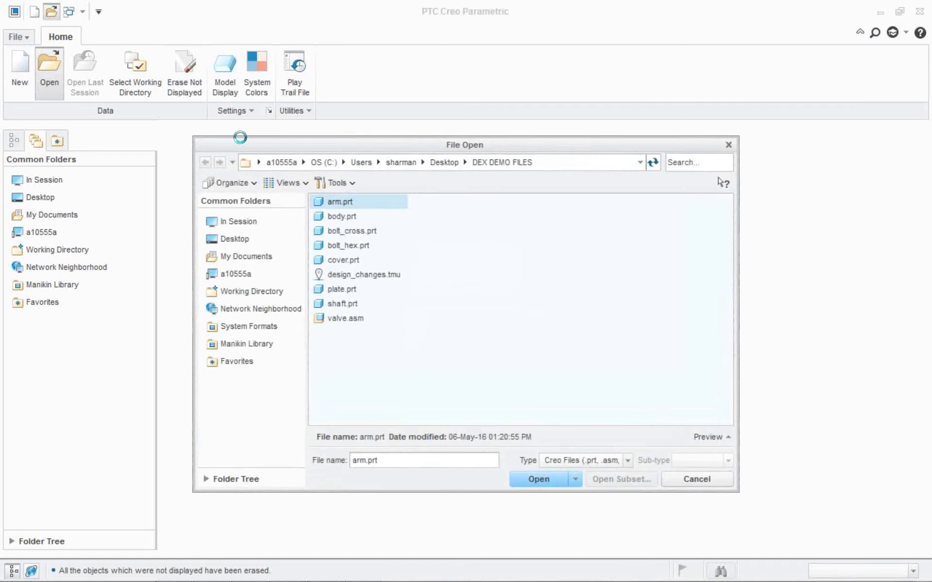
scroll(589, 303, down, 2)
scroll(559, 288, up, 2)
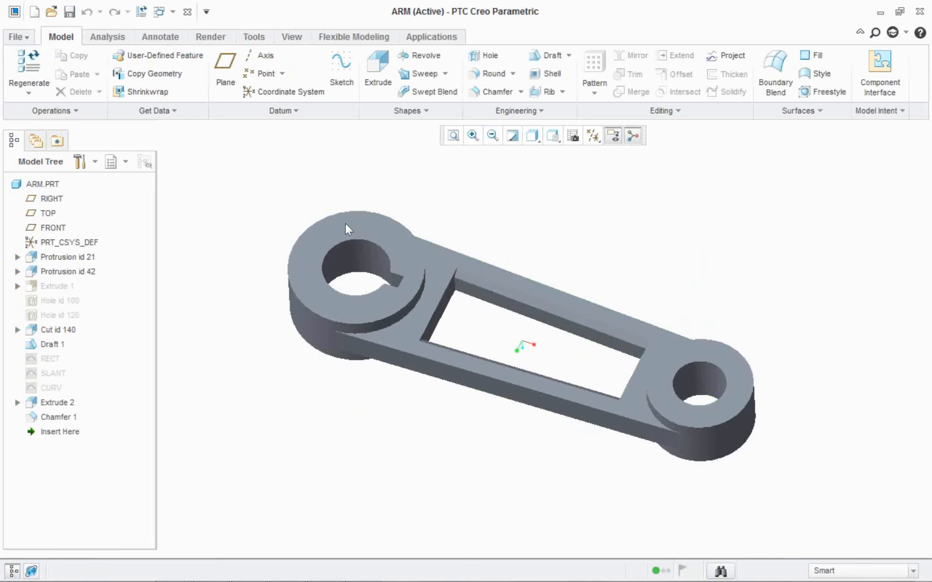
mouse_move(345, 223)
middle_down()
mouse_move(338, 197)
mouse_move(343, 228)
middle_up()
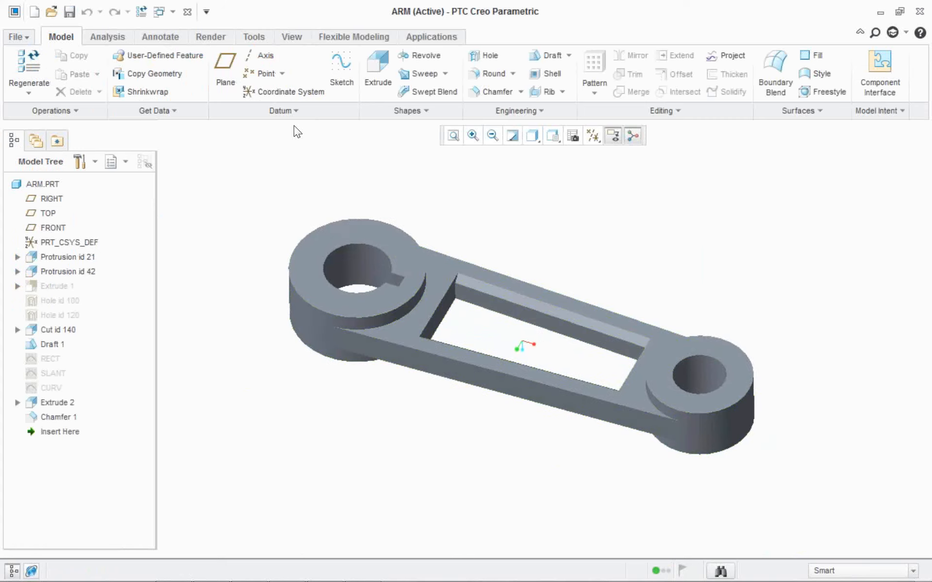
Close the reopened arm and remove ARM.PRT from session memory.
click(188, 12)
click(185, 73)
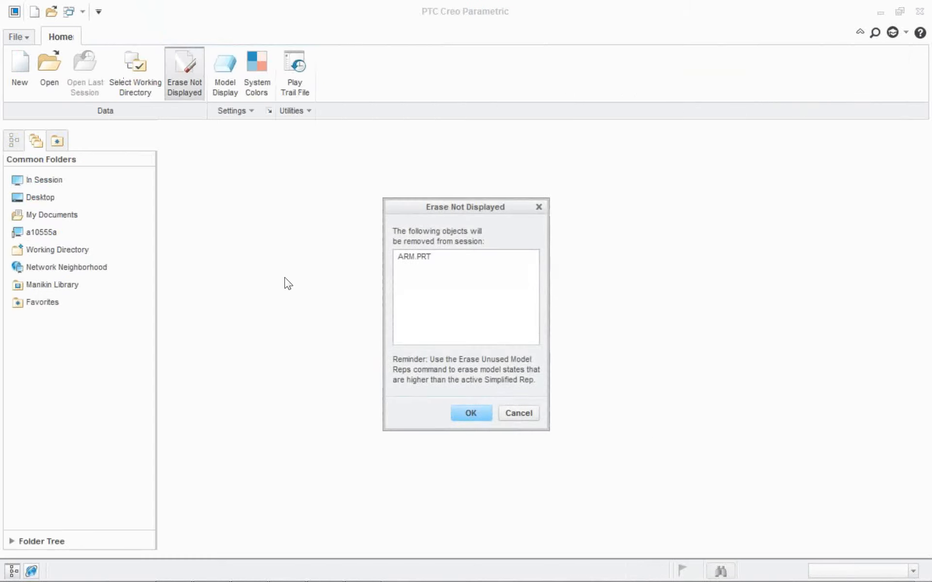
key(Return)
Open the saved Design Exploration session design_changes.tmu, retrieving the ARM model from the CHAMFER checkpoint.
click(16, 37)
click(41, 304)
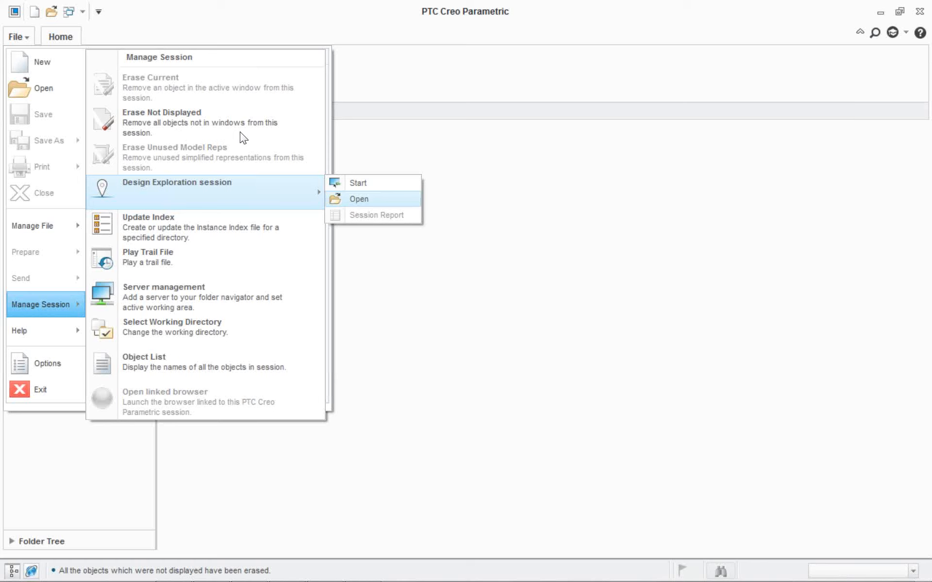
key(Escape)
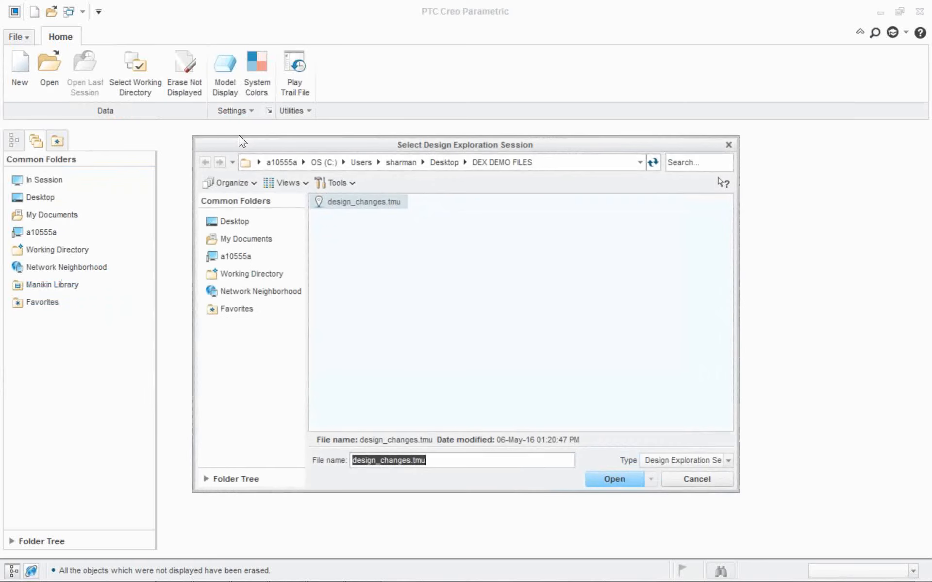
key(Return)
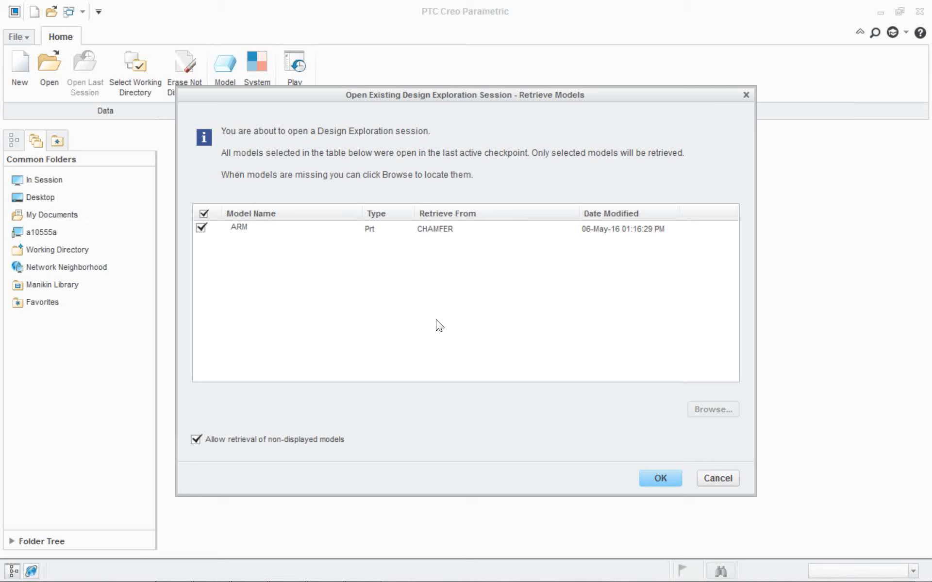
key(Return)
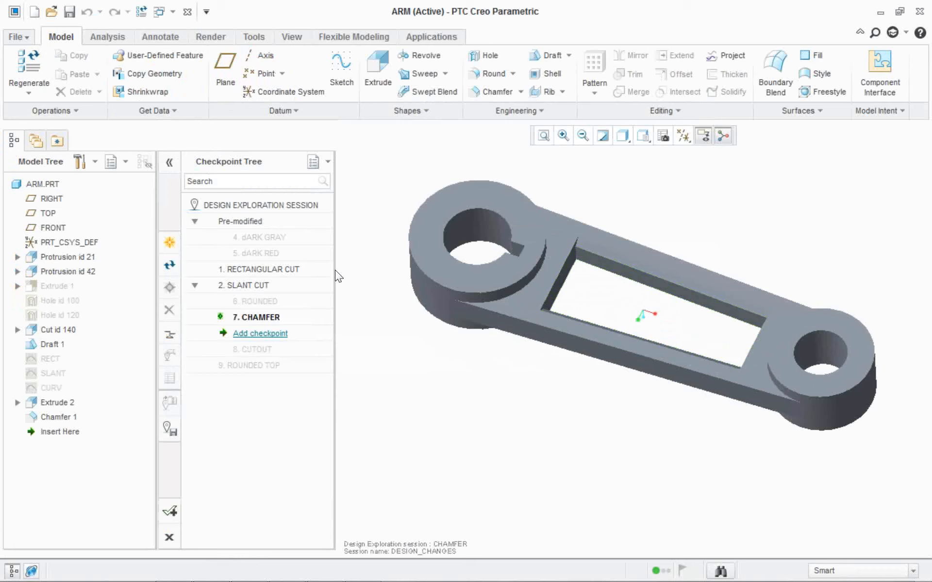
Switch between the ROUNDED and CHAMFER checkpoints of the reopened session to compare them, ending on ROUNDED.
click(281, 234)
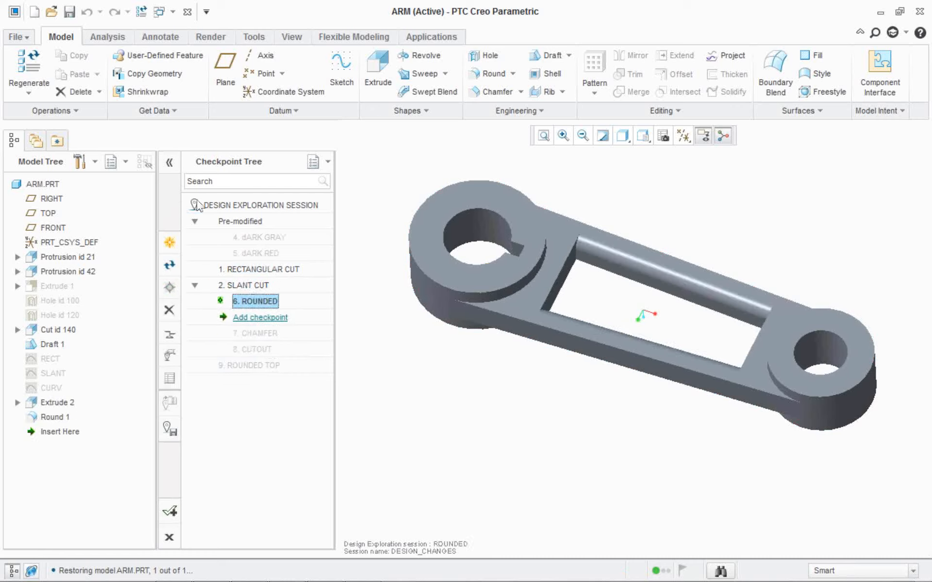
right_click(261, 338)
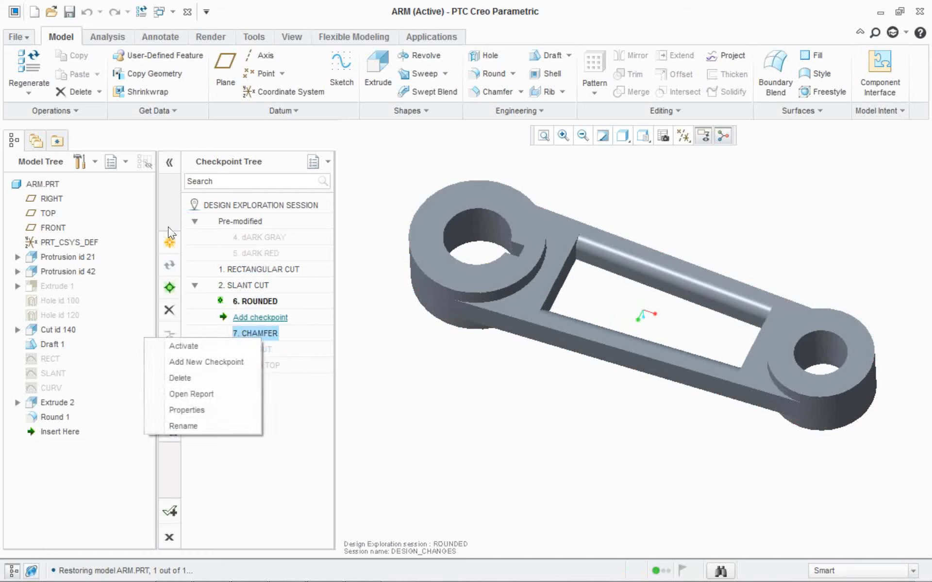
click(232, 347)
double_click(244, 303)
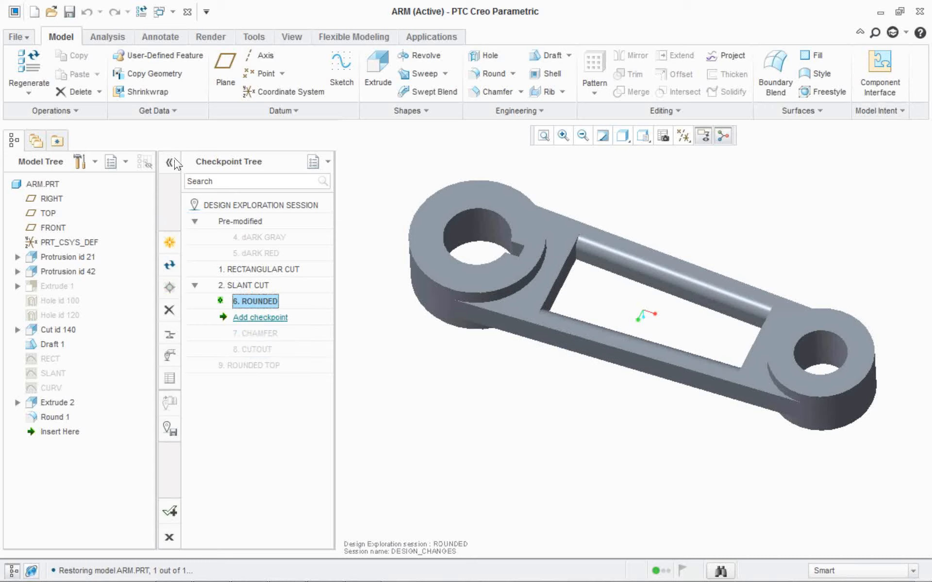
Activate the ROUNDED TOP checkpoint, accept and save the Design Exploration session with it, and save the arm part.
click(169, 244)
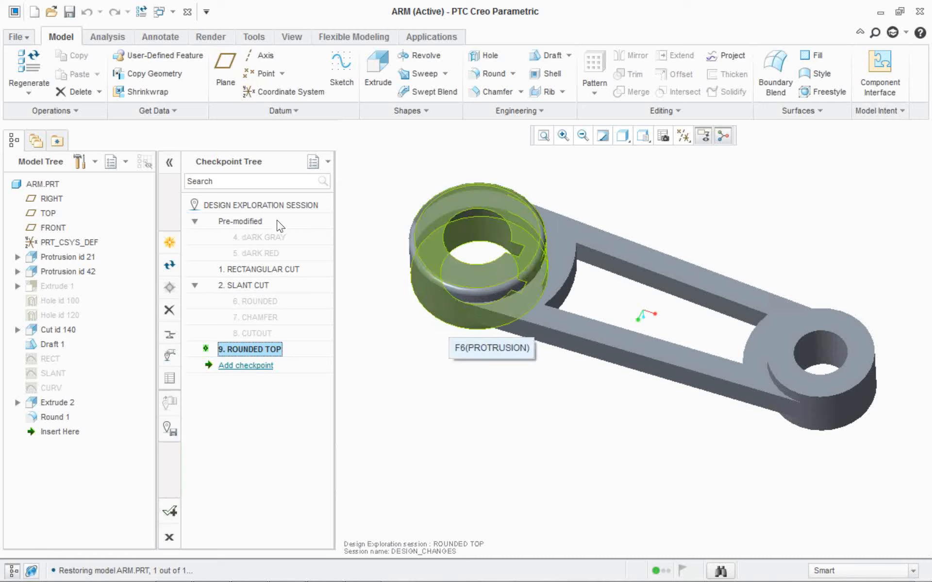
click(169, 511)
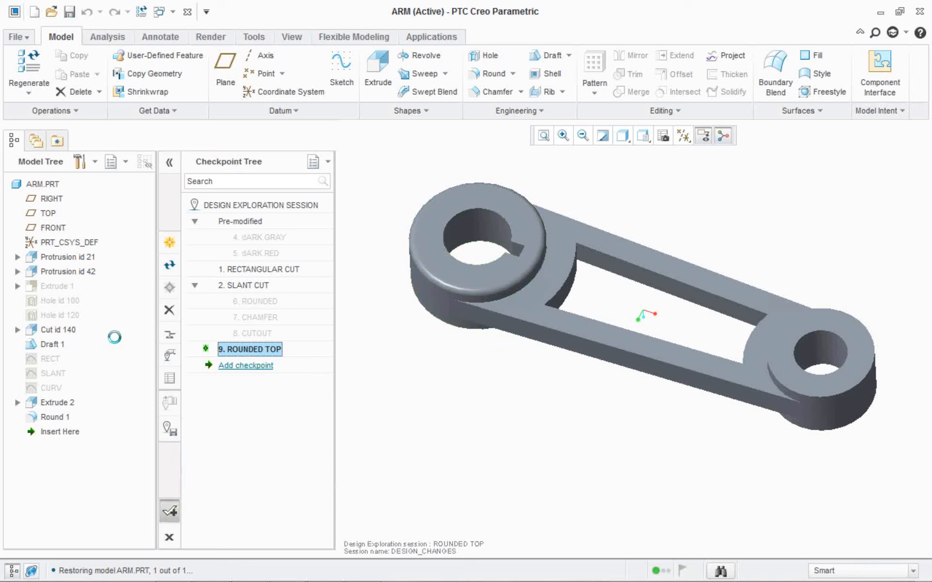
click(522, 344)
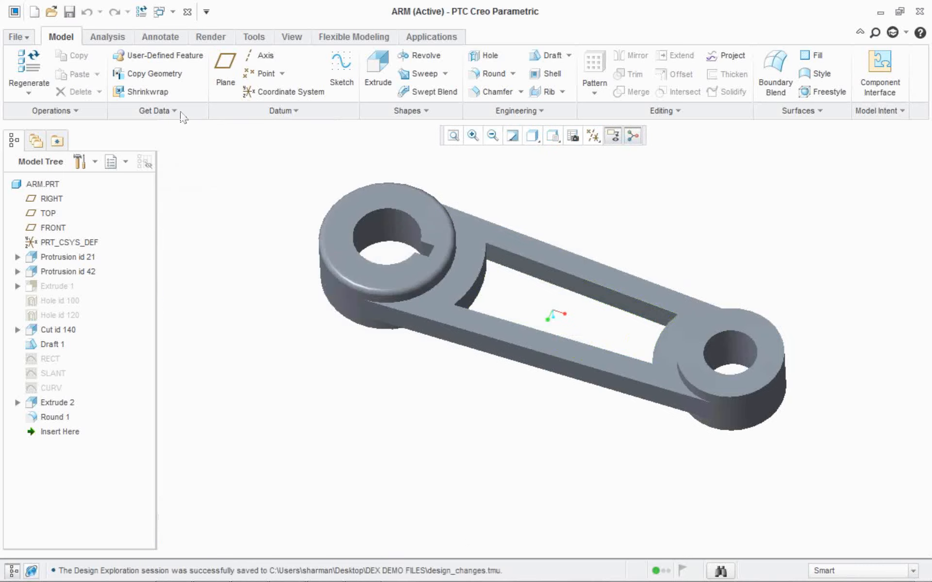
click(69, 11)
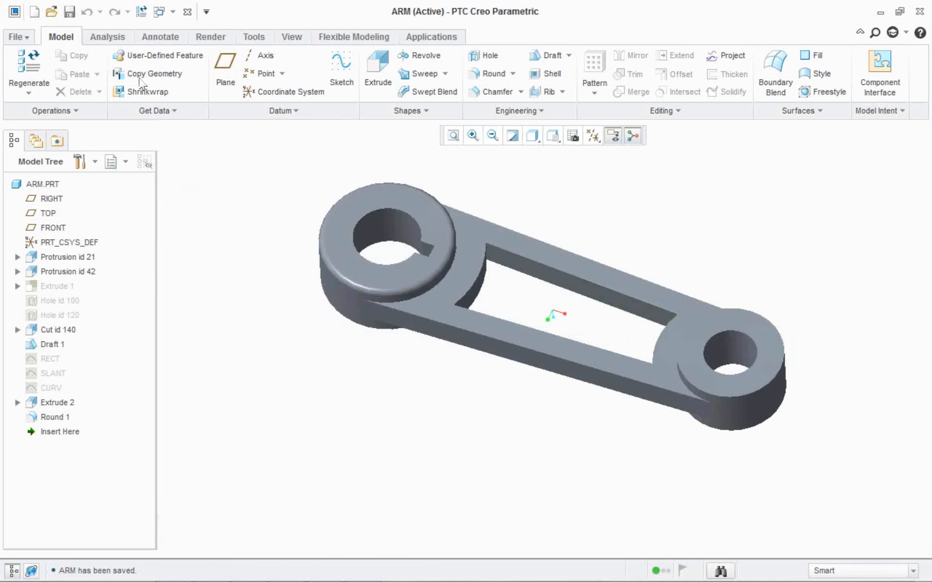
Close the arm, erase ARM.PRT from session memory, and reopen arm.prt to check the saved design.
click(187, 11)
click(184, 73)
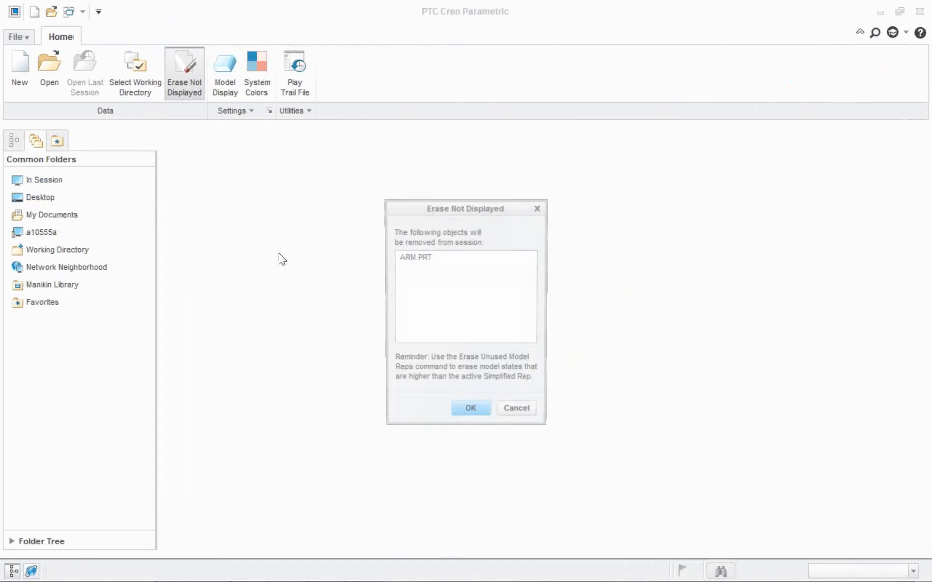
key(Return)
click(40, 68)
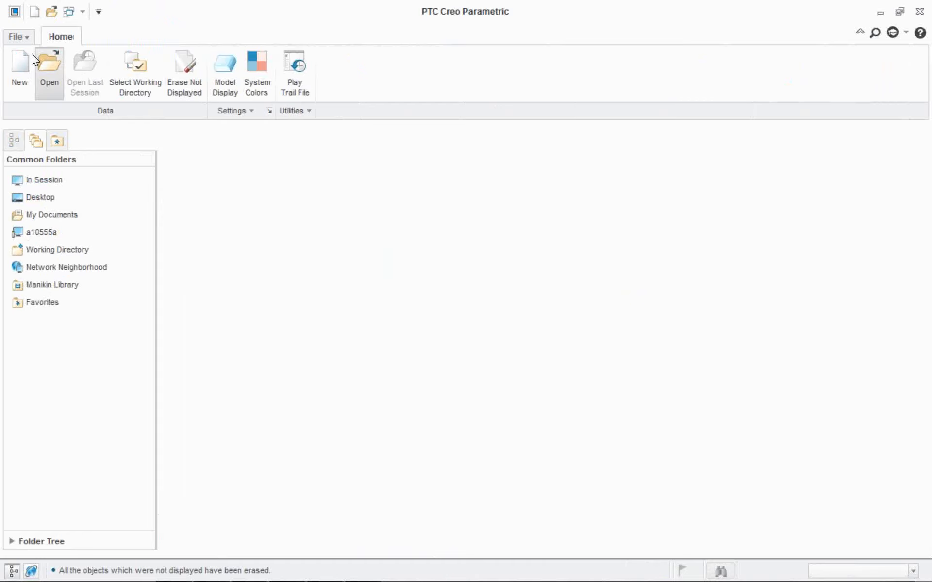
key(Return)
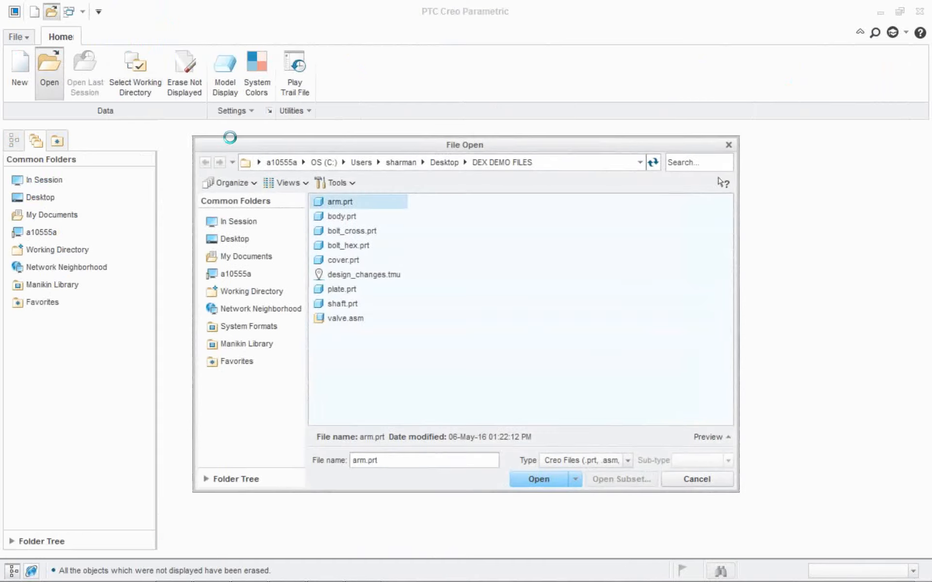
middle_drag(361, 158, 309, 183)
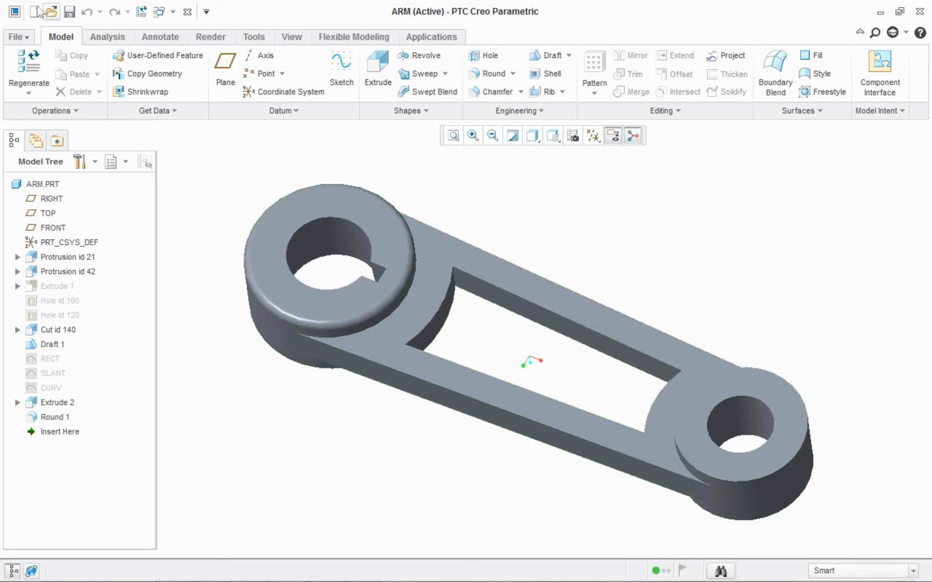
Clear the reopened arm from session memory and open the valve.asm assembly.
click(187, 12)
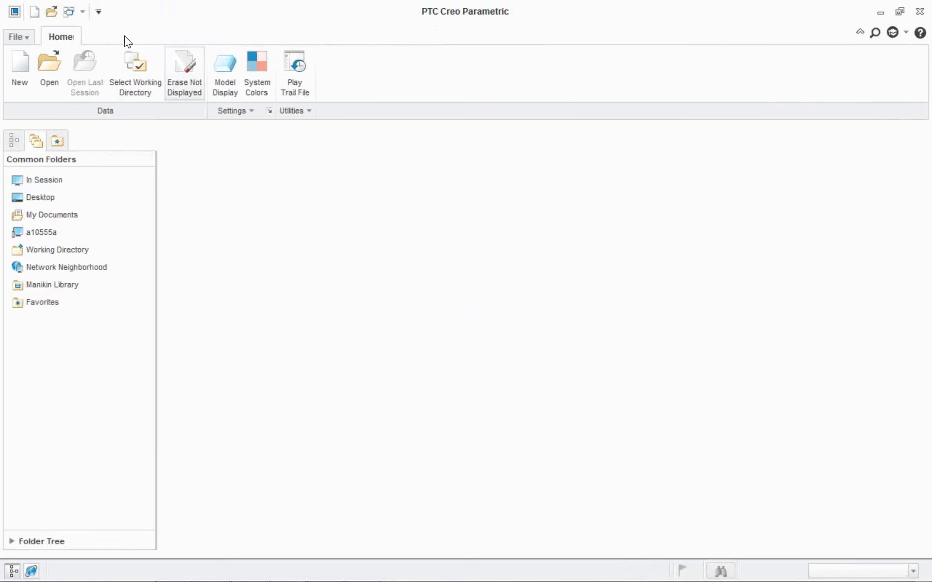
click(185, 74)
key(Return)
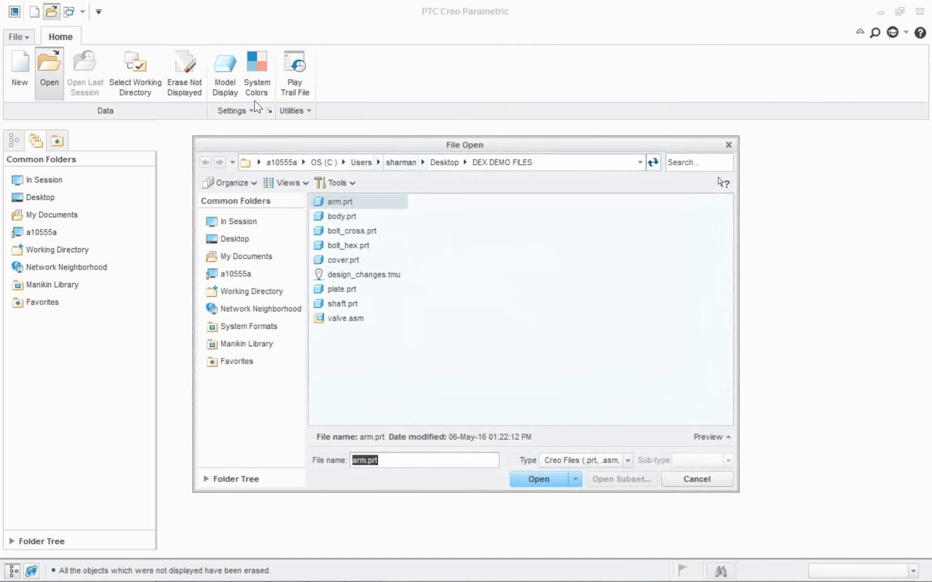
drag(381, 147, 368, 76)
double_click(331, 247)
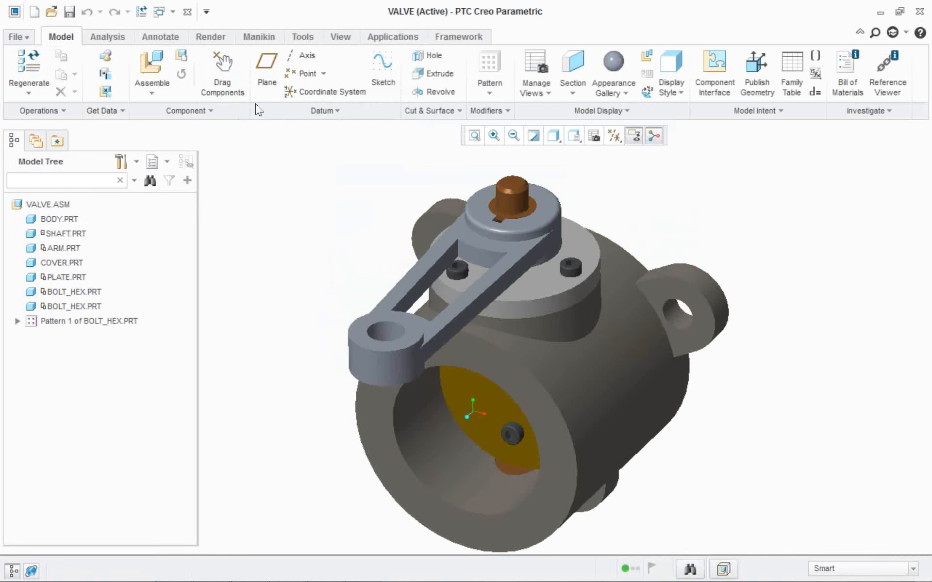
Start a new Design Exploration session named DEISGN_ASM_CHANGES for the valve assembly.
click(9, 25)
mouse_move(44, 304)
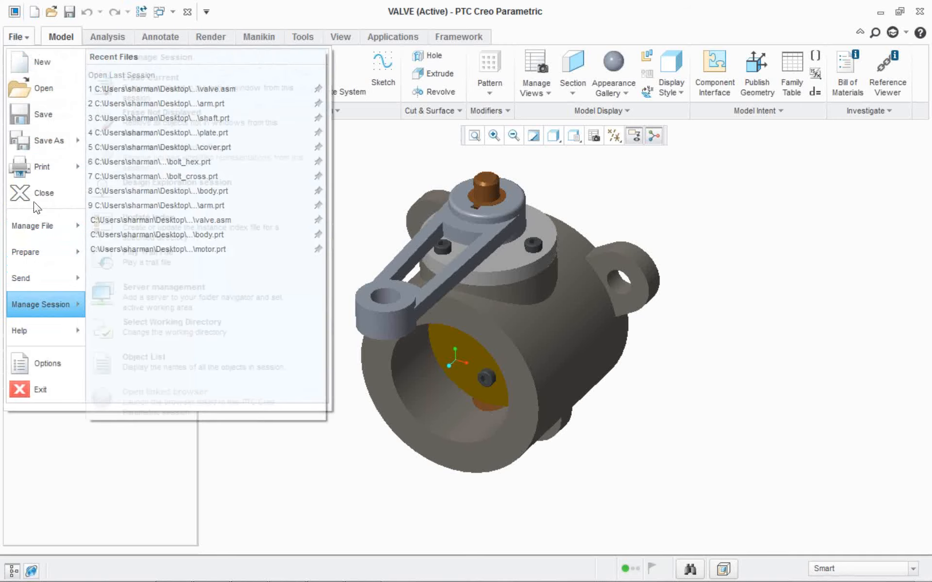
mouse_move(204, 189)
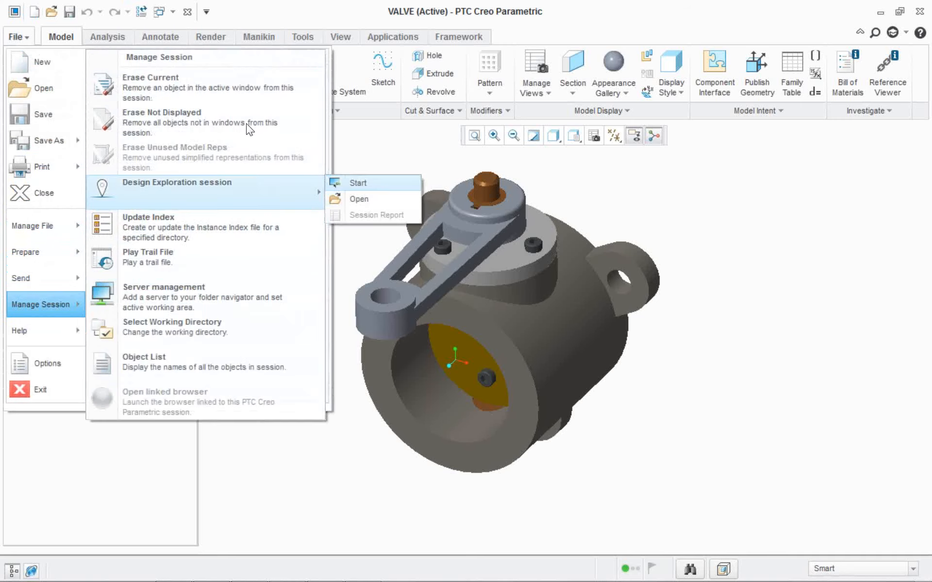
click(369, 183)
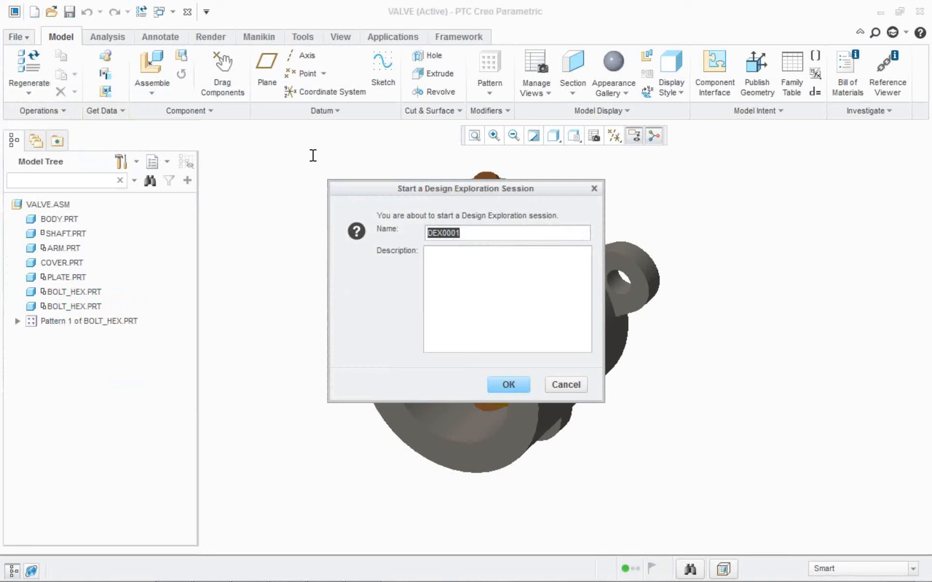
text(DEISGN_ASM_)
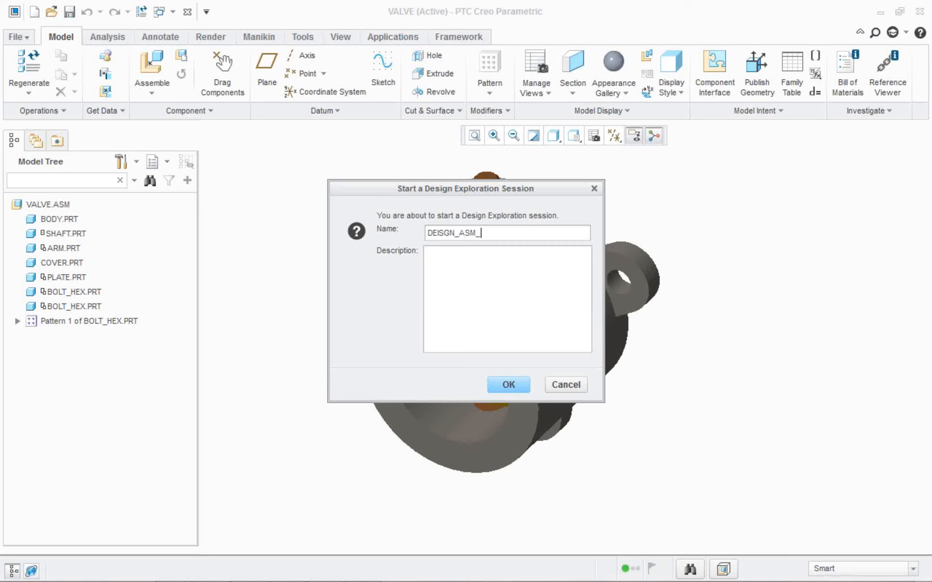
text(CHANGES)
key(Return)
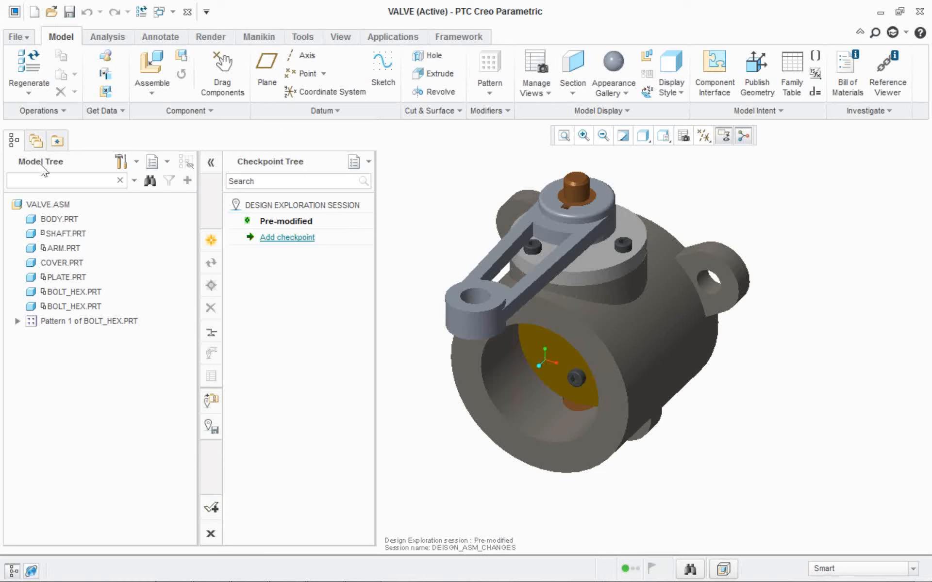
Suppress ARM.PRT in the valve assembly.
click(58, 248)
right_click(58, 248)
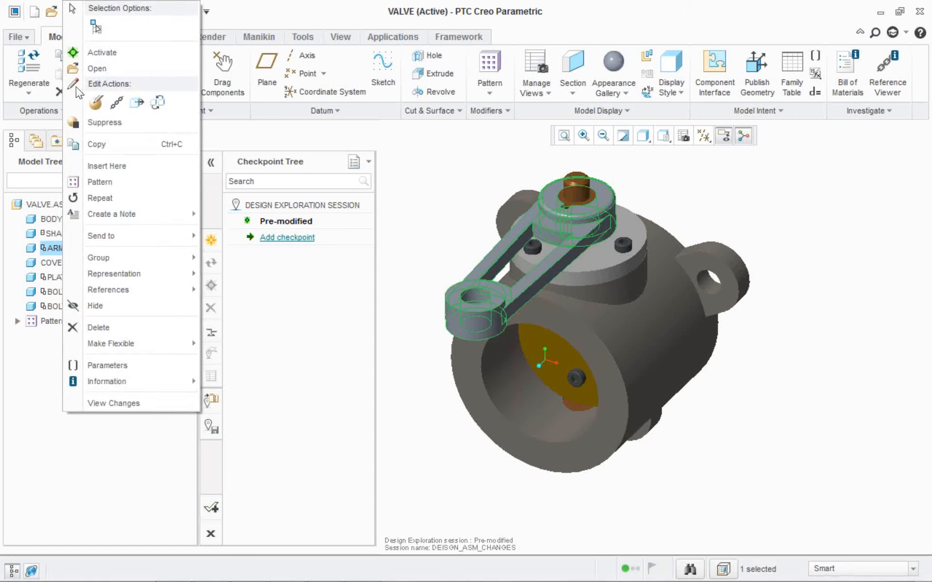
click(102, 122)
key(Return)
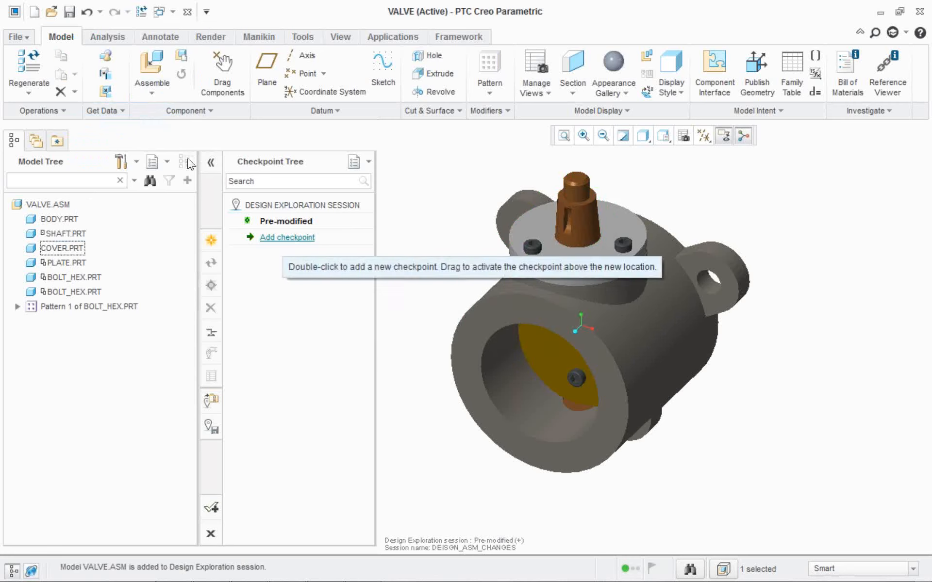
Add a checkpoint named ARM SUPPRESSED and compare it with the Pre-modified state, ending on ARM SUPPRESSED.
double_click(282, 238)
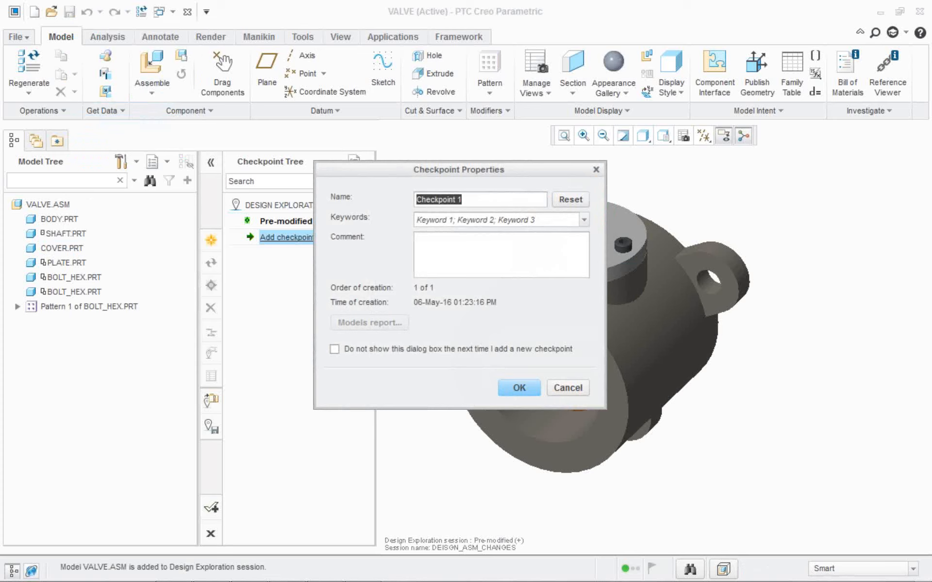
text(ARM SUPPRESSED)
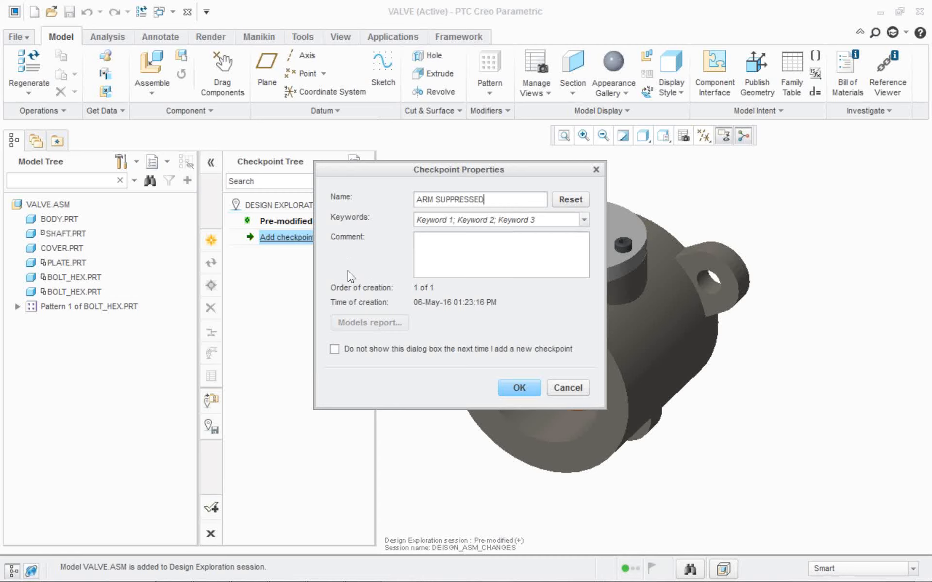
key(Return)
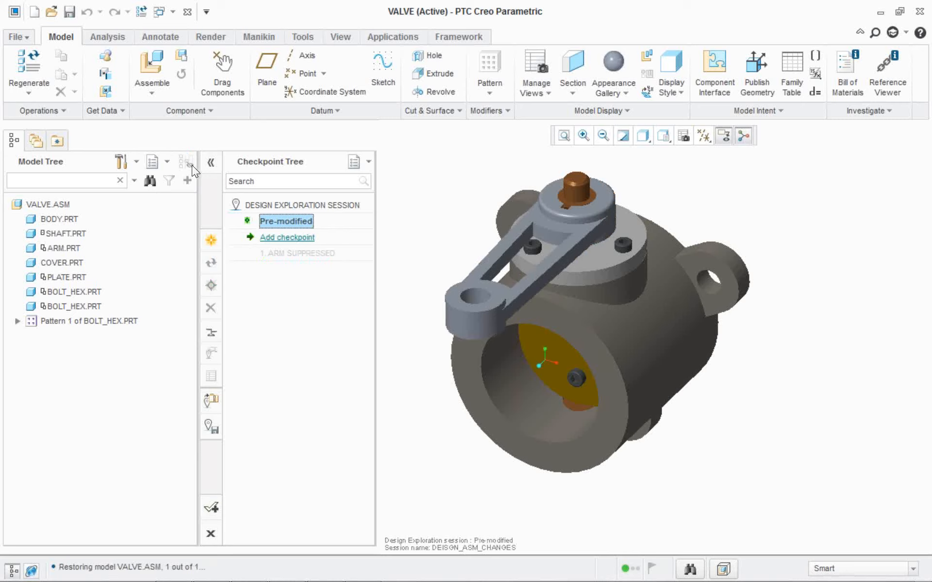
key(Down)
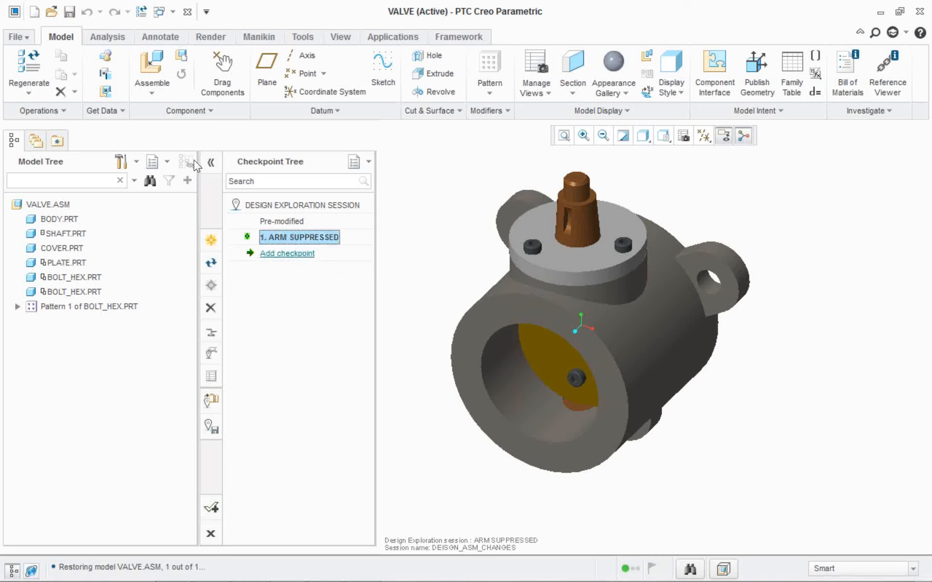
Activate BODY.PRT, set its flange pattern to 5 extrudes, and regenerate with the top-level assembly active again.
click(517, 290)
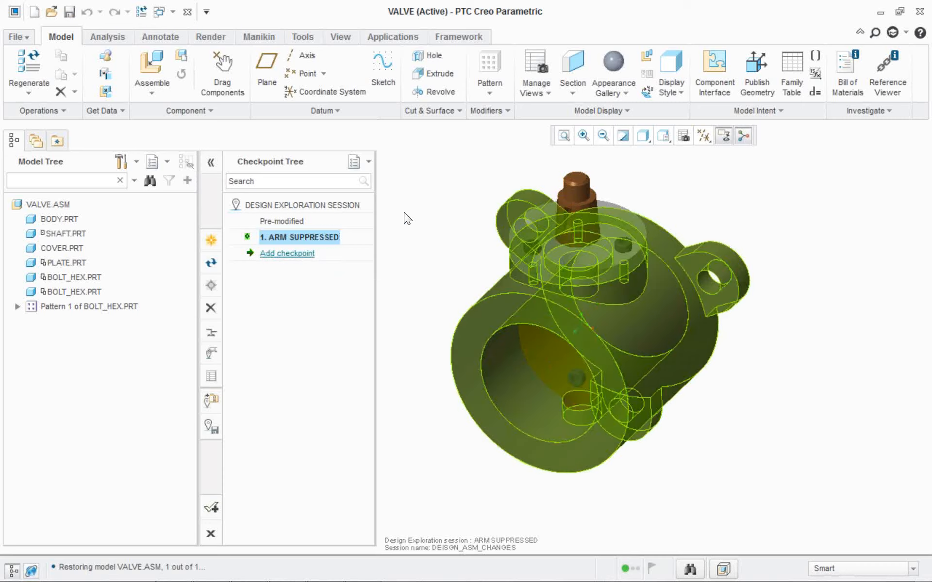
right_click(296, 152)
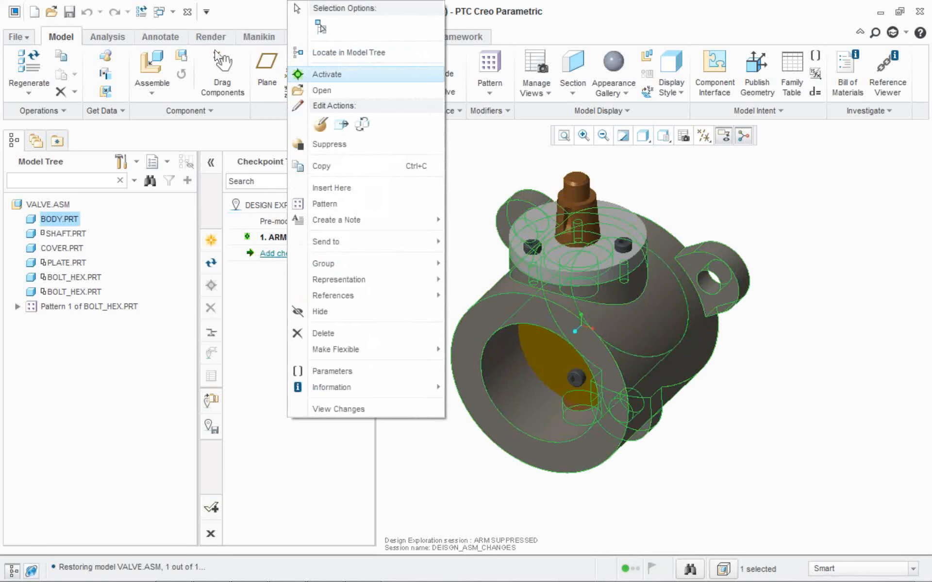
click(330, 75)
double_click(486, 180)
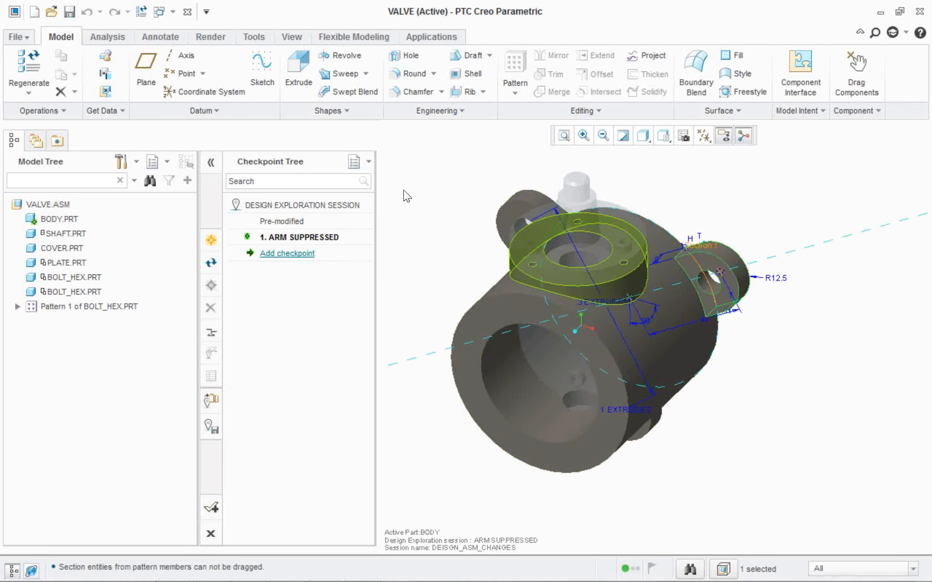
double_click(403, 203)
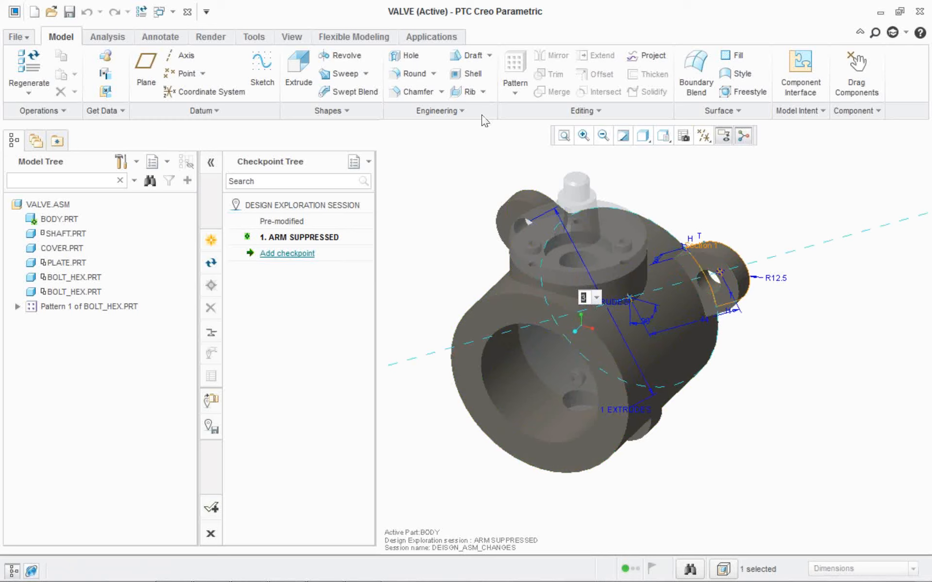
text(5)
key(Return)
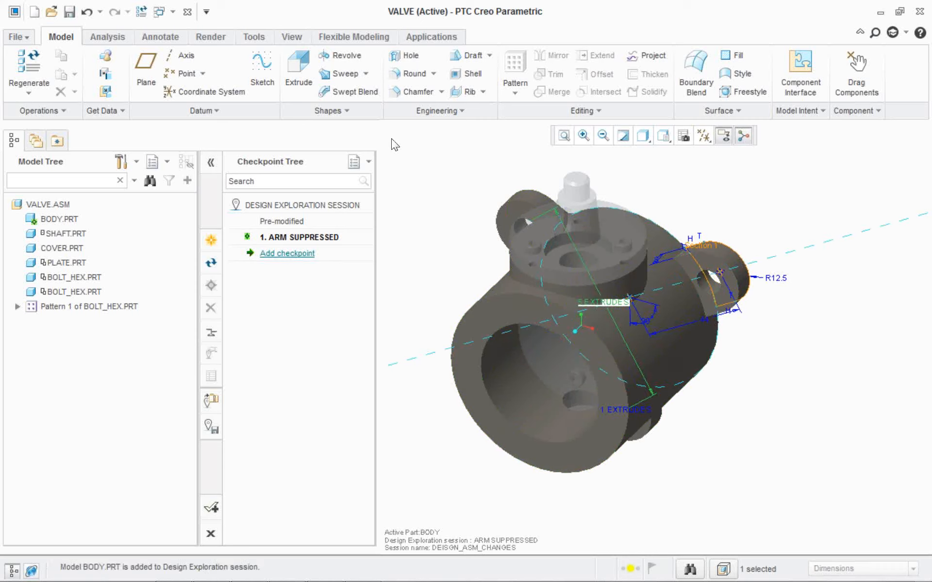
key(ctrl+a)
key(ctrl+g)
Add a checkpoint named FIVE FLANGES to the Design Exploration session.
mouse_move(355, 194)
middle_down()
mouse_move(368, 156)
mouse_move(337, 151)
middle_up()
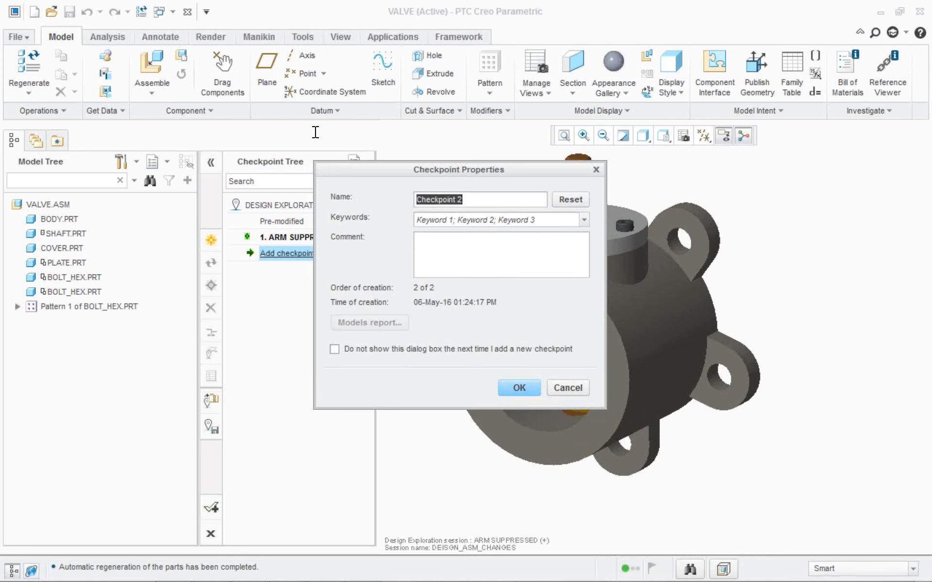
text(FIVE )
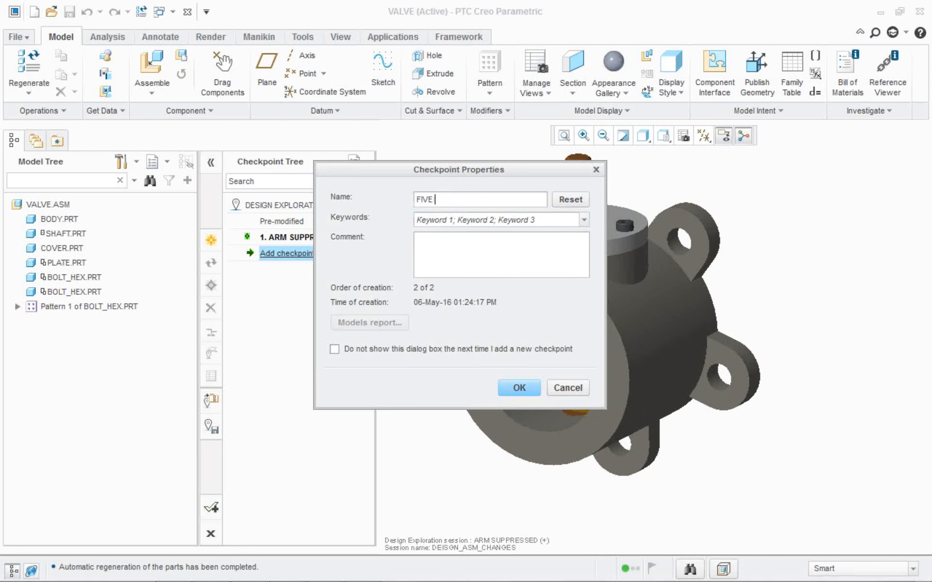
text(FLANGES)
key(Return)
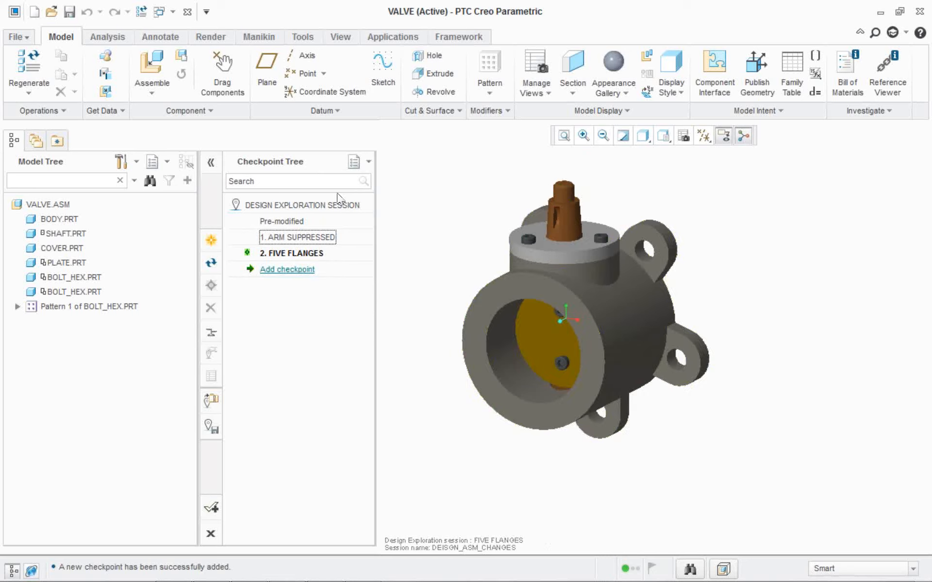
Activate BODY.PRT, set the bolt-hole pattern under the cover to 4 holes, and regenerate with the top-level assembly active again.
middle_drag(325, 170, 325, 184)
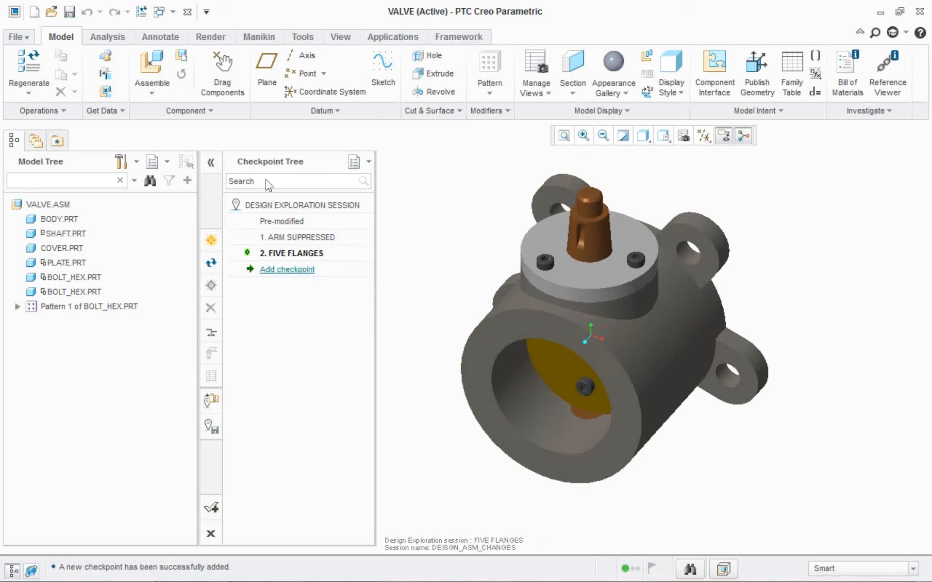
right_click(425, 212)
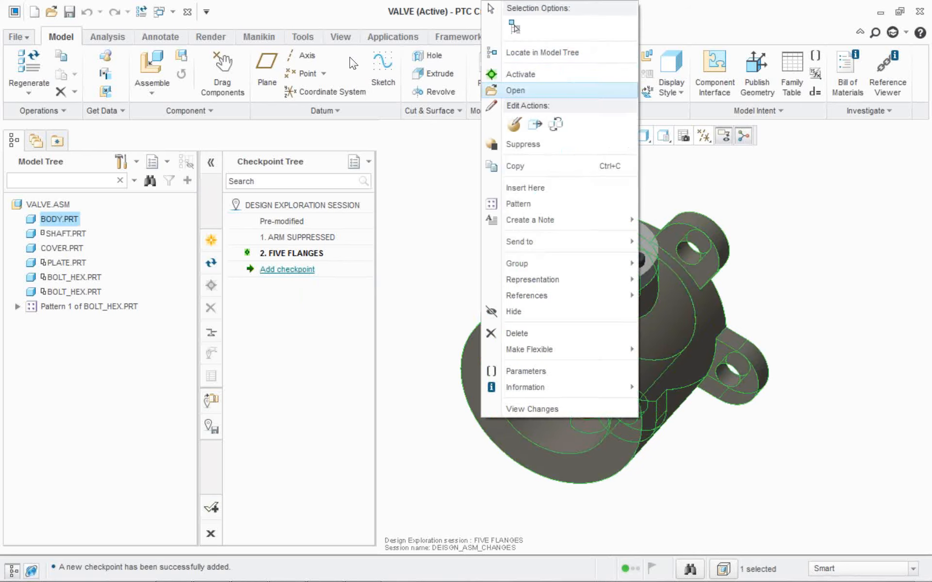
key(Up)
key(Return)
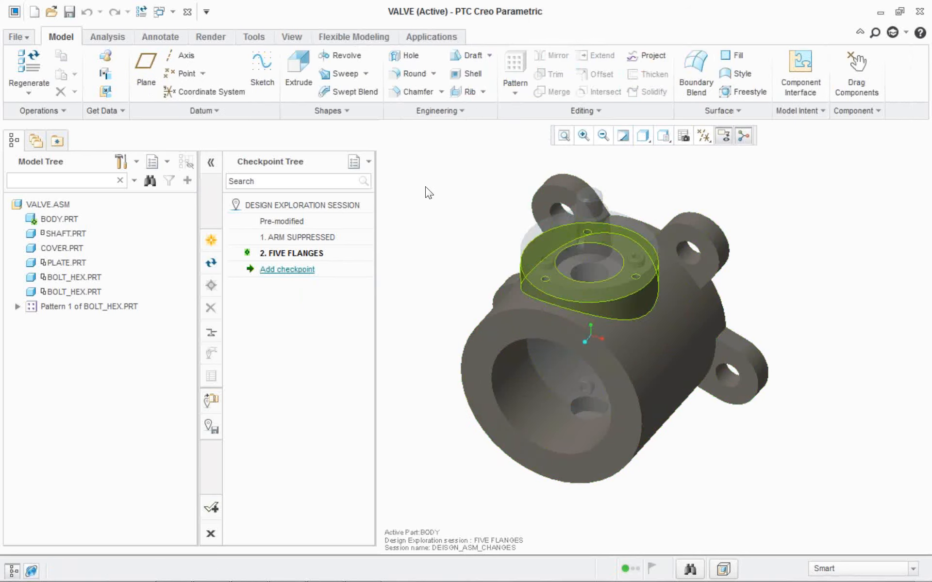
click(424, 187)
right_click(425, 187)
click(374, 200)
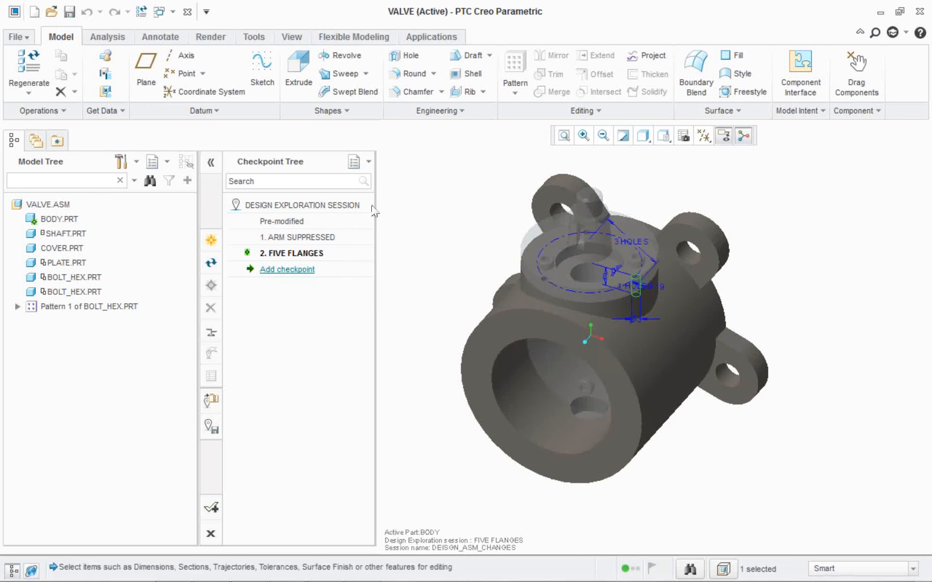
double_click(421, 160)
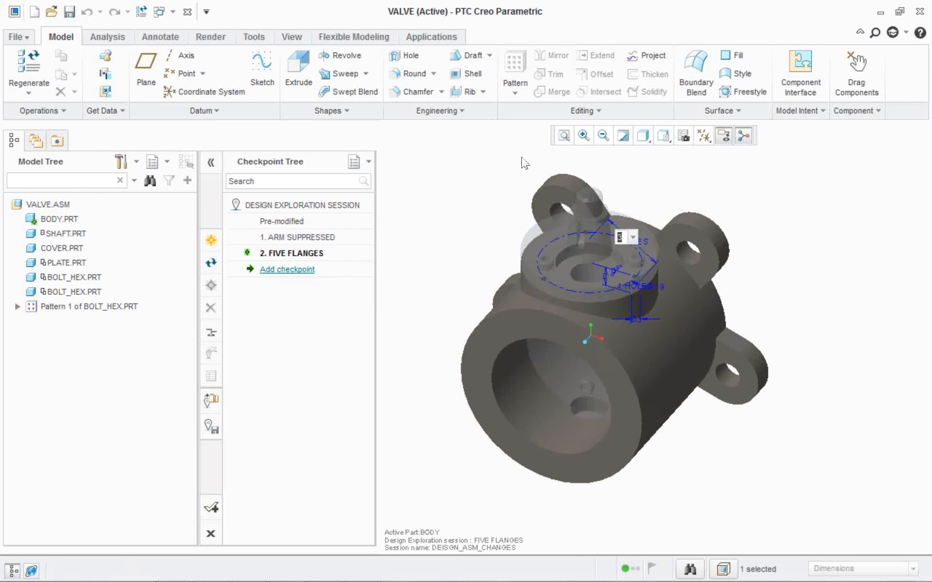
key(Return)
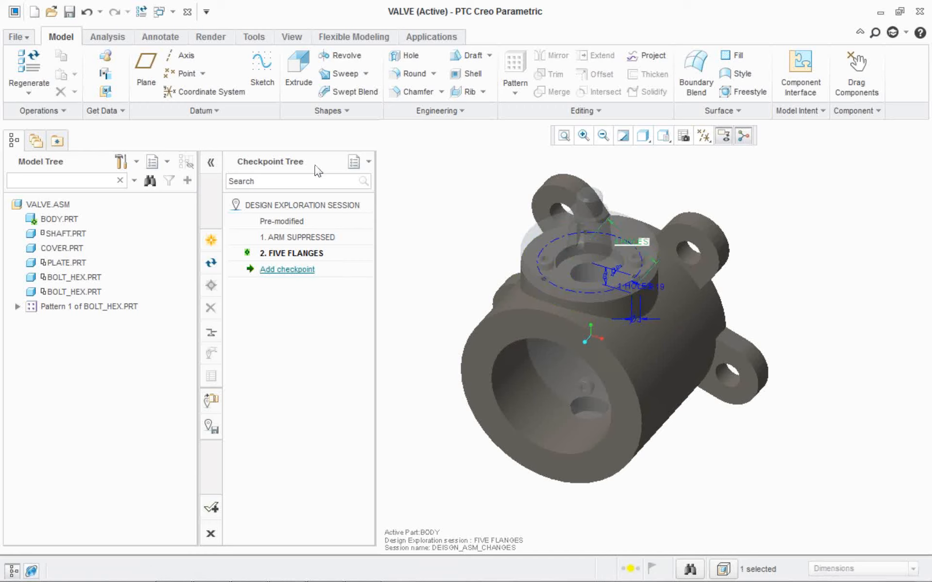
key(ctrl+a)
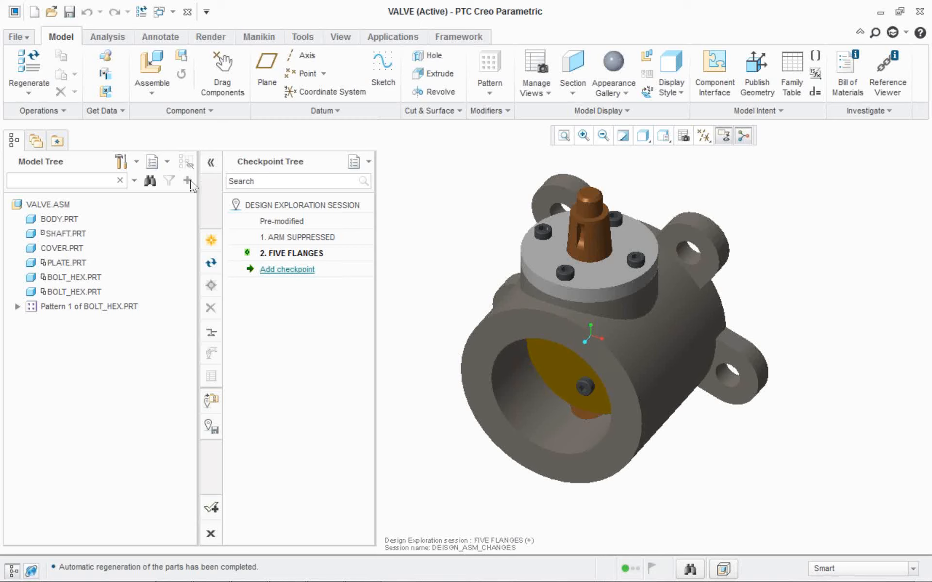
Add a checkpoint named FOUR BOLTS to the Design Exploration session.
click(286, 269)
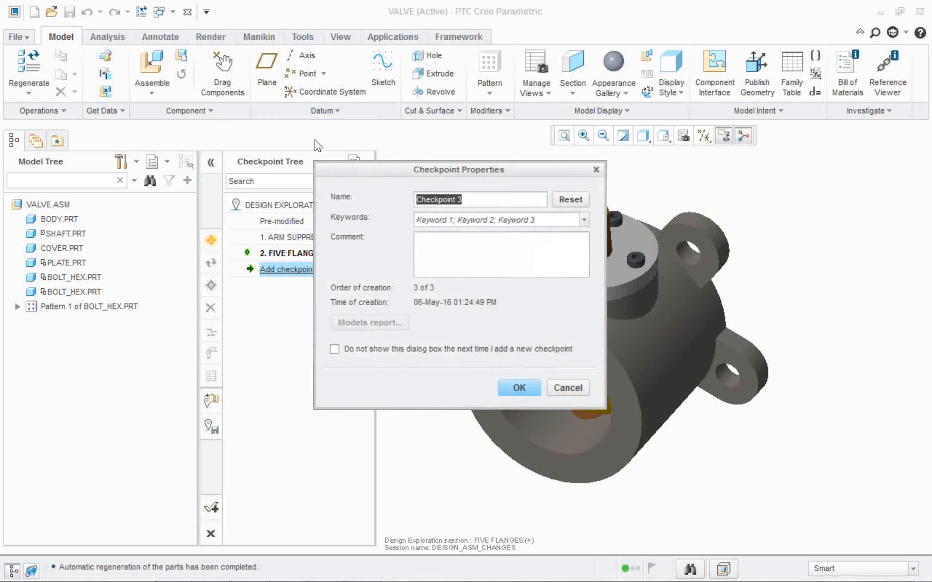
text(FOUR BOLTS)
key(Return)
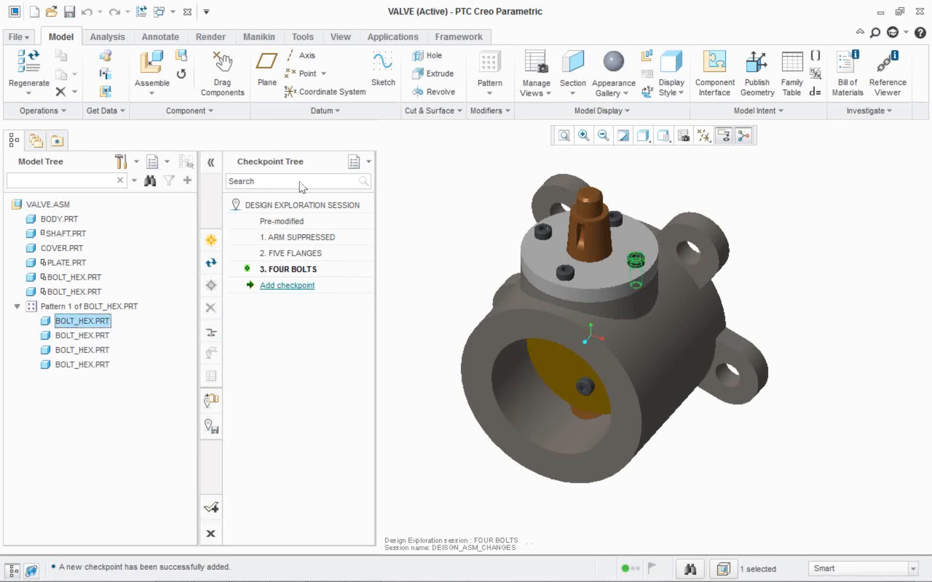
Start replacing the patterned BOLT_HEX.PRT bolt as an unrelated component, choosing bolt_cross.prt as the new component.
scroll(539, 236, down, 3)
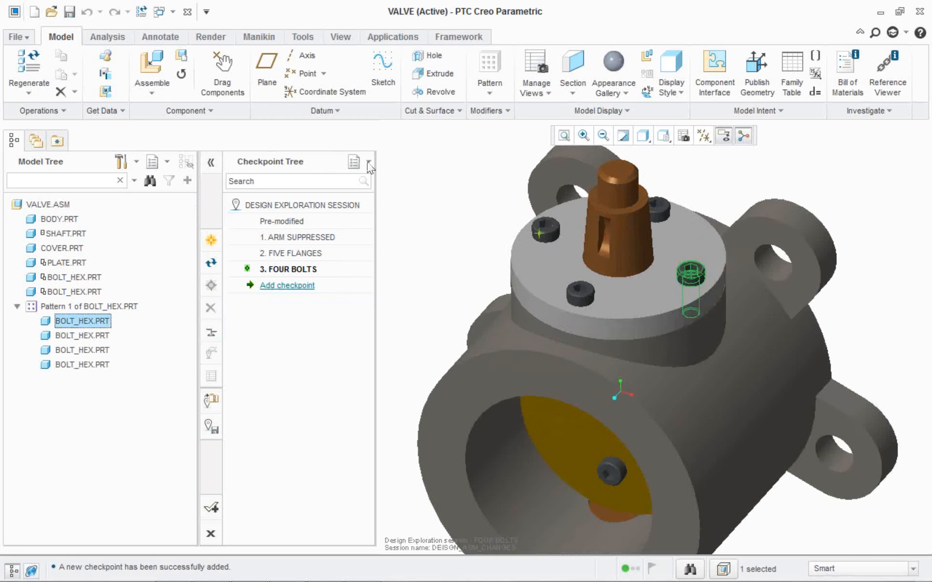
right_click(64, 217)
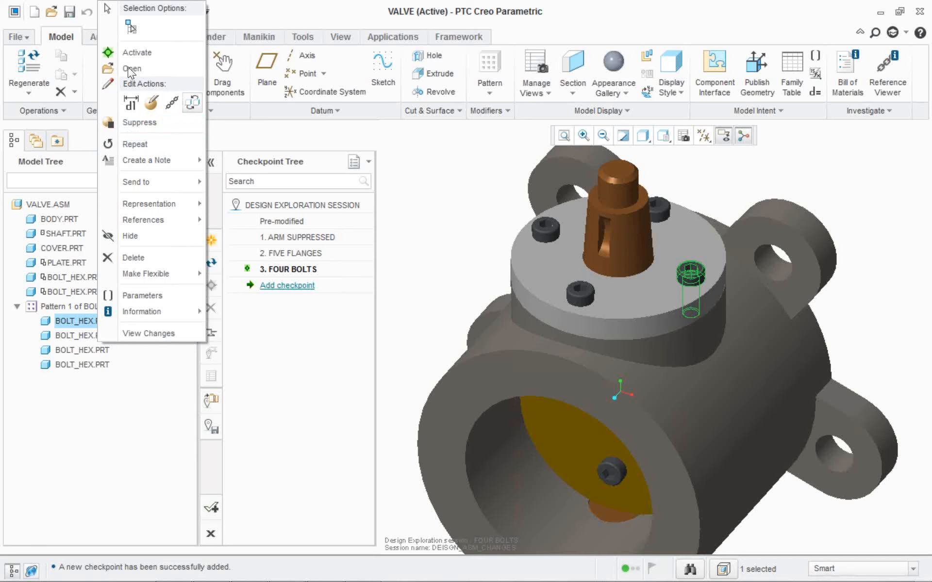
click(192, 102)
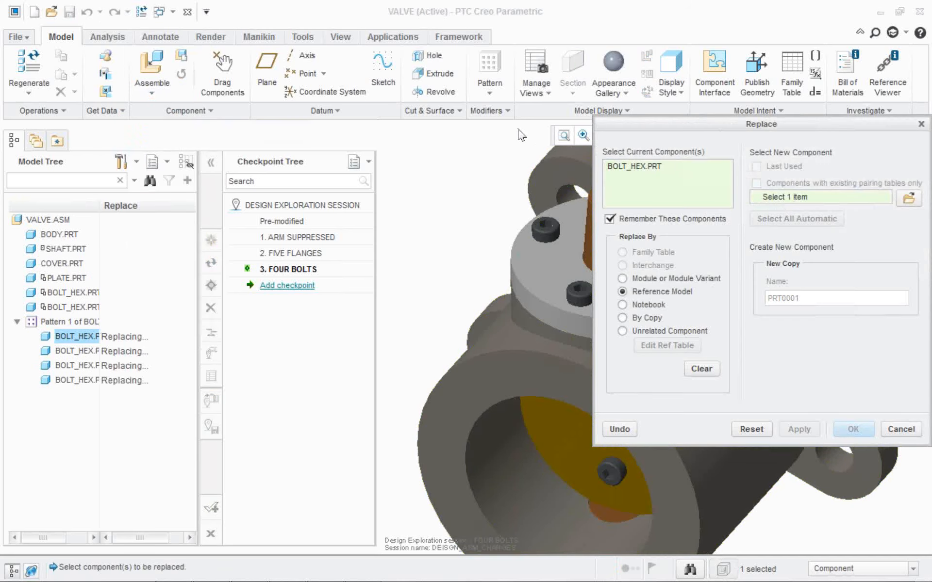
click(659, 331)
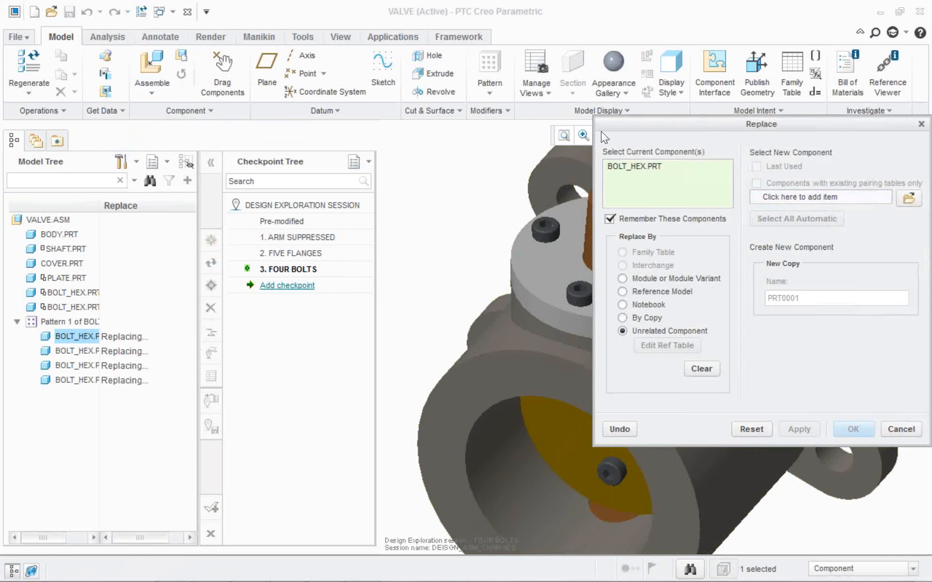
click(908, 198)
click(338, 159)
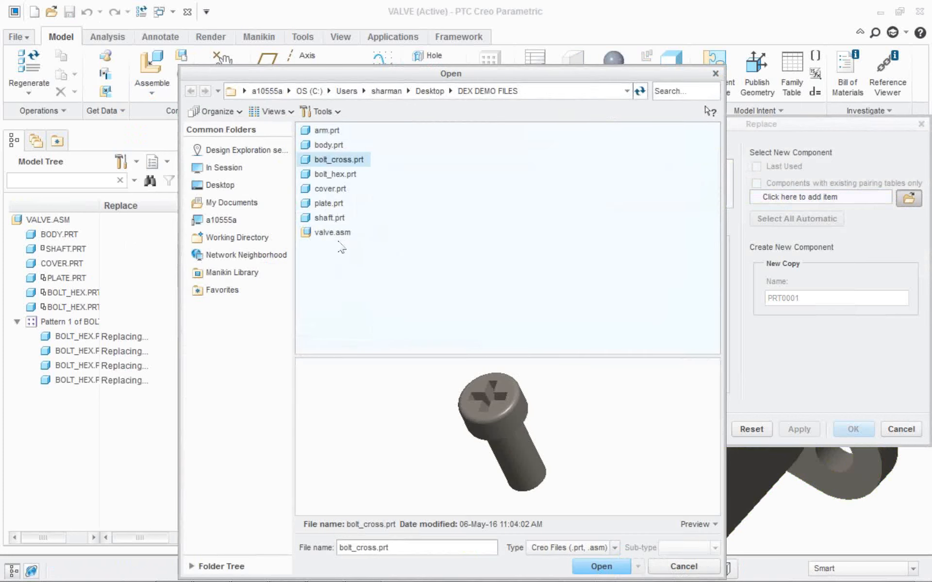
drag(335, 236, 351, 262)
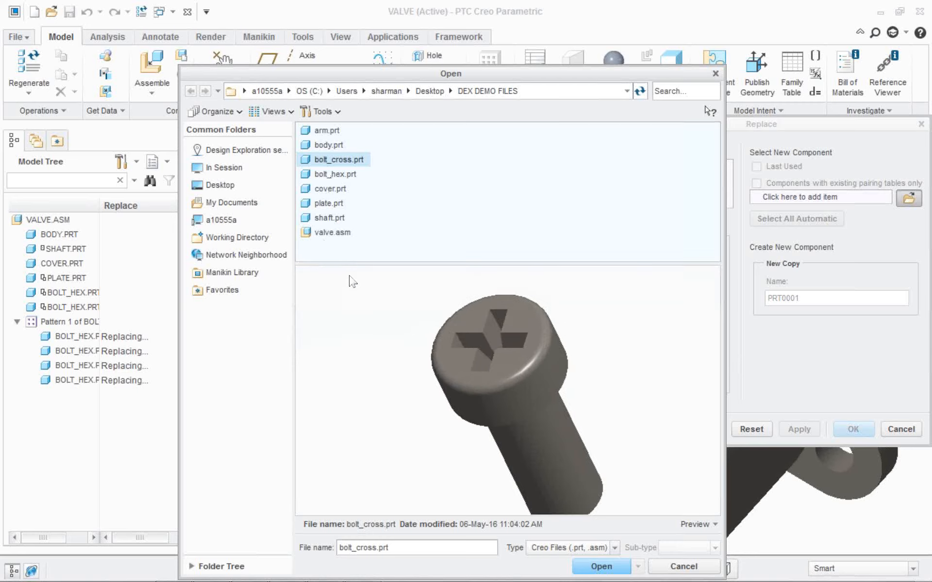
mouse_move(399, 342)
middle_down()
mouse_move(349, 258)
mouse_move(401, 335)
middle_up()
key(Return)
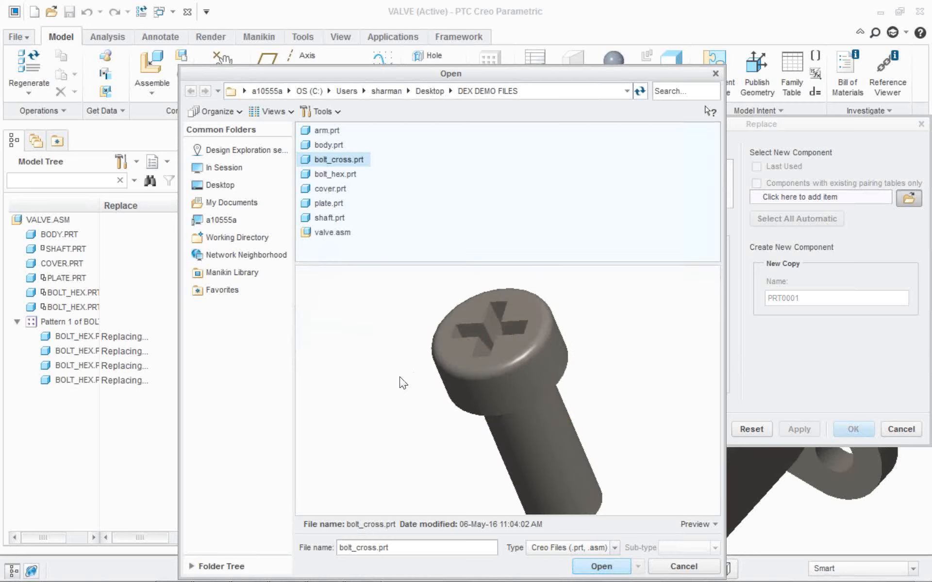
Pair both surface references of BOLT_HEX.PRT with the matching surfaces of BOLT_CROSS.PRT and complete the replacement.
click(667, 345)
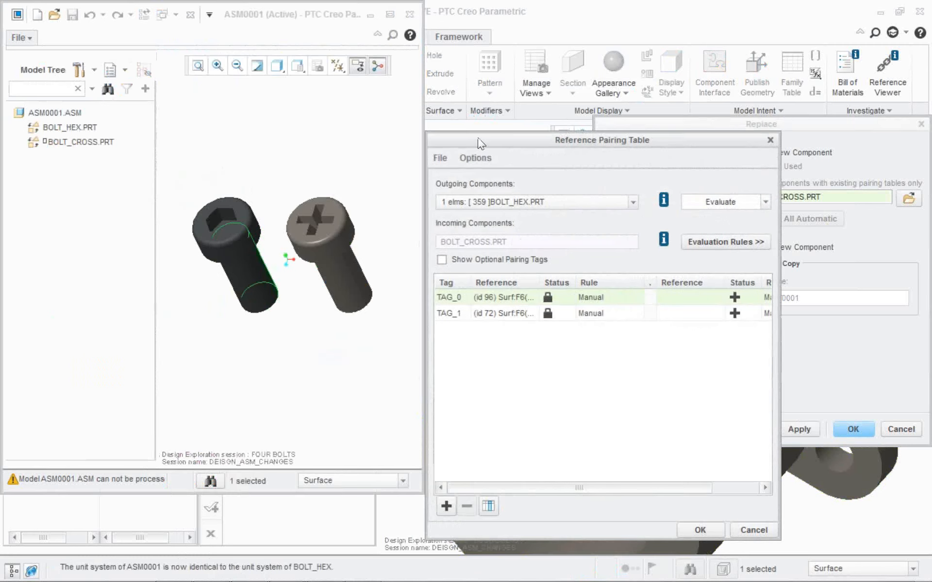
key(Return)
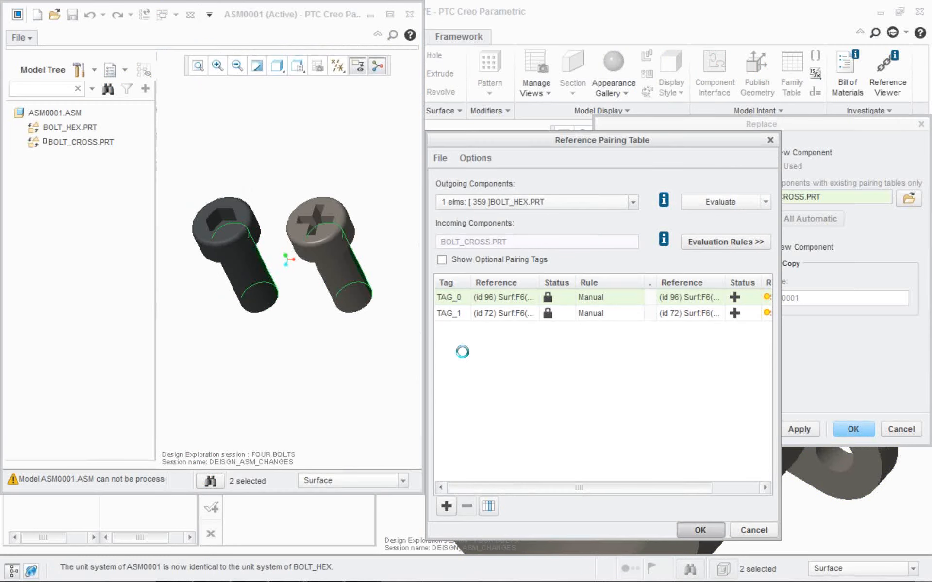
key(Return)
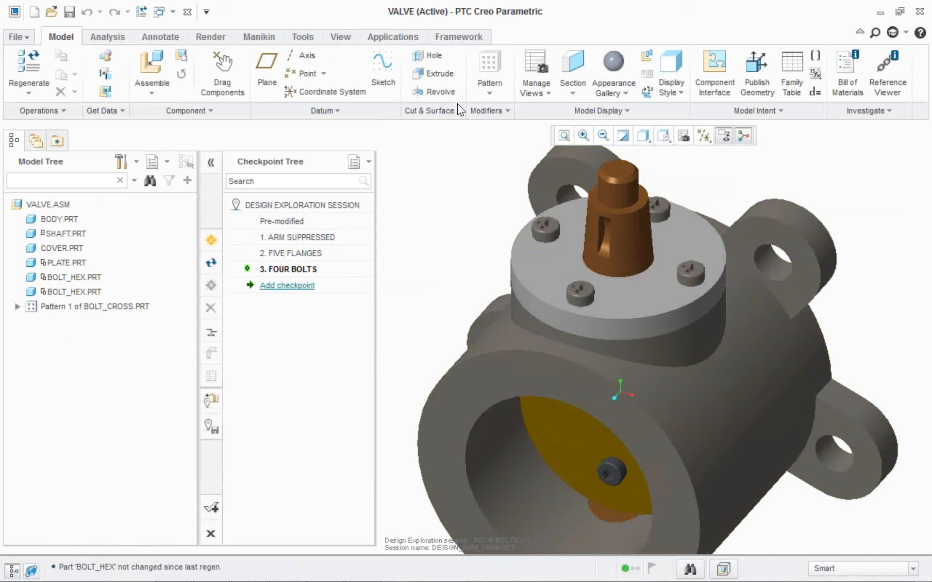
scroll(688, 270, down, 3)
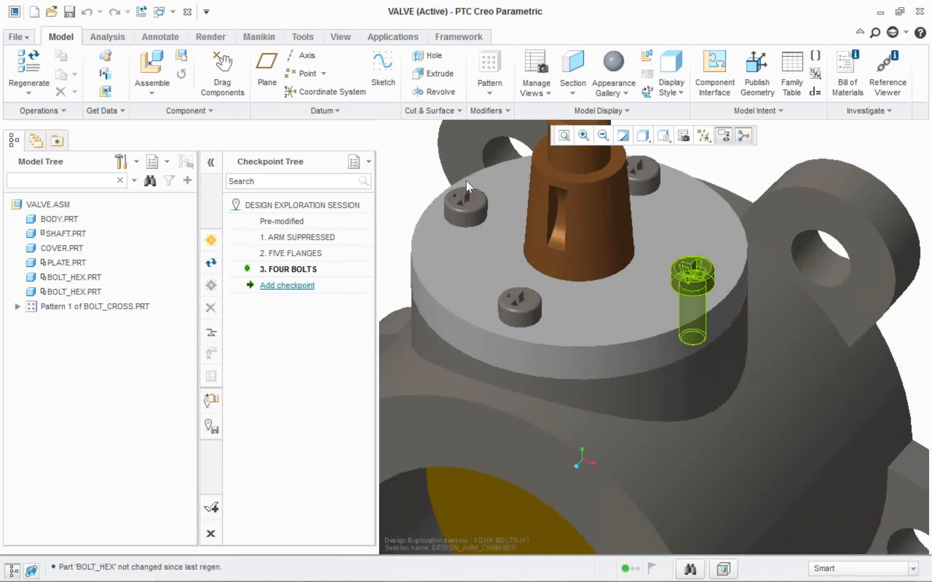
scroll(689, 270, up, 4)
scroll(648, 299, down, 1)
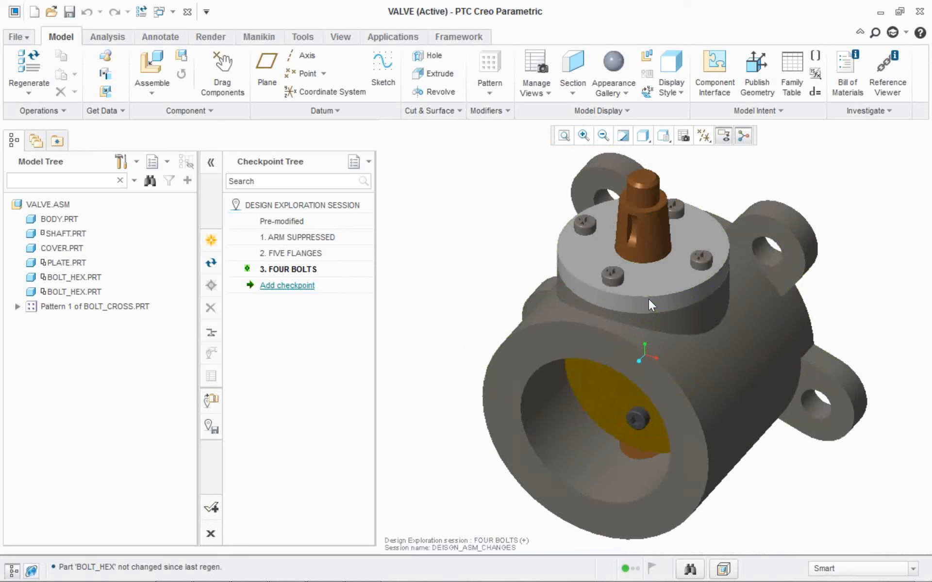
Add a checkpoint named CROSS BOLTS with the keyword CROSS to the Design Exploration session.
click(287, 285)
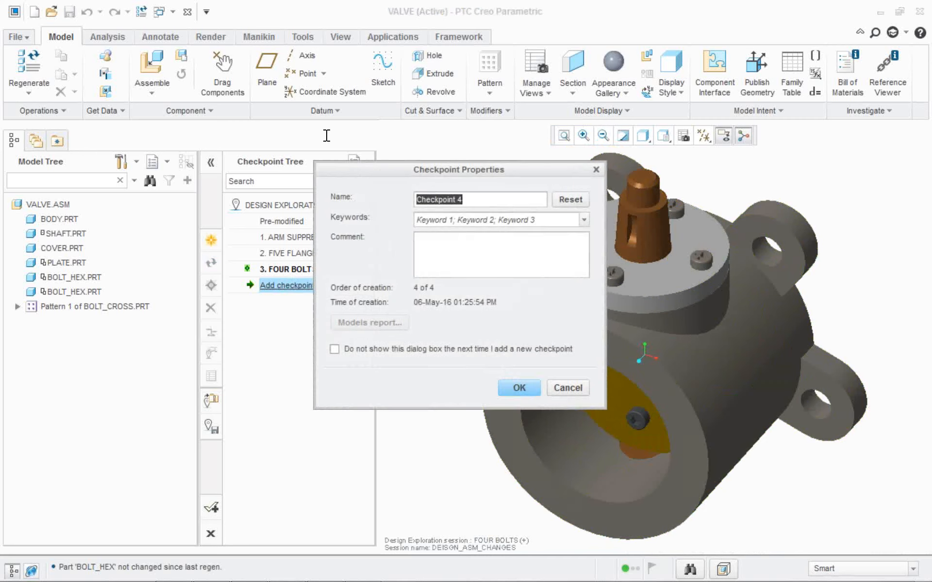
text(CROSS BOLTS)
key(Tab)
text(CROSS)
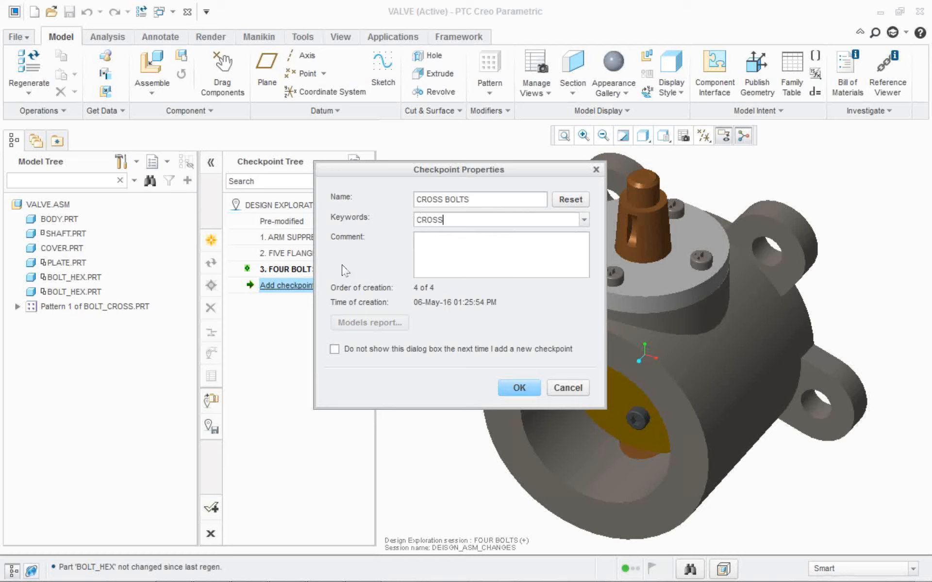
key(Return)
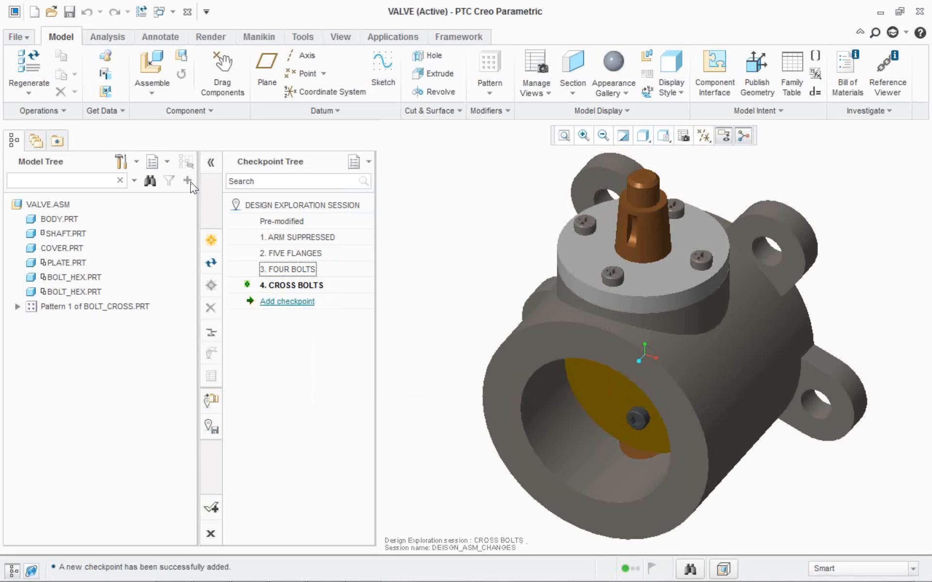
Restore the session's checkpoints one after another to compare the valve's flange and bolt variants.
double_click(286, 271)
double_click(292, 252)
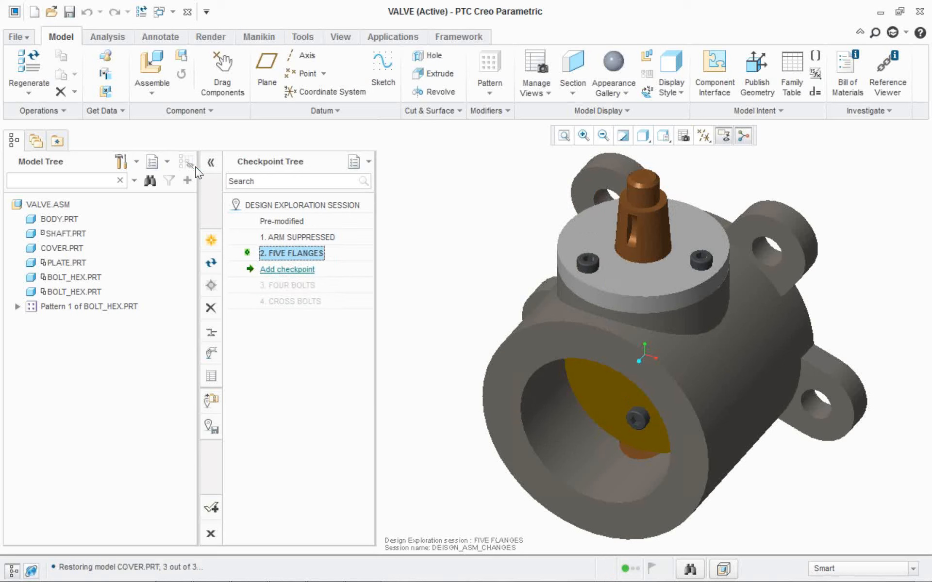
double_click(290, 236)
double_click(282, 220)
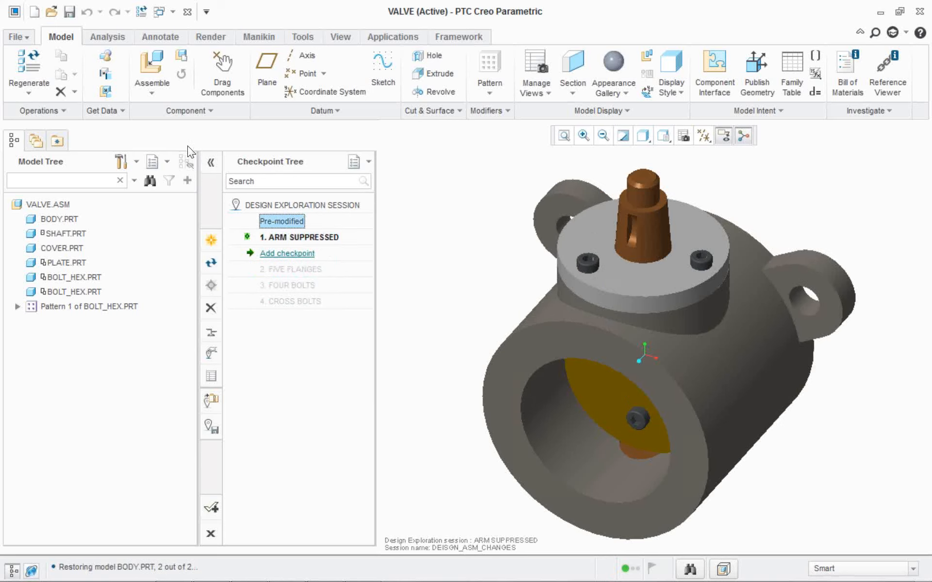
double_click(287, 253)
double_click(290, 269)
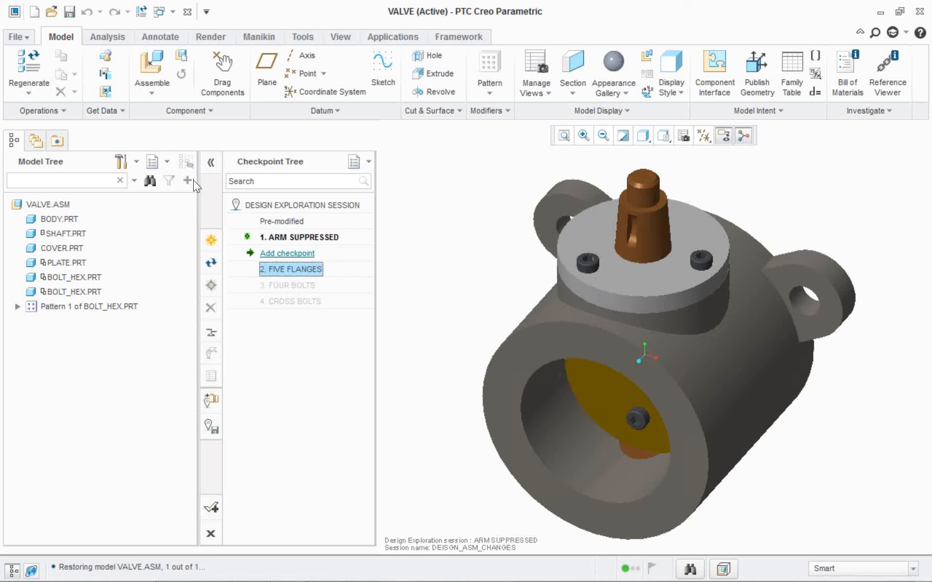
click(292, 285)
double_click(291, 285)
double_click(291, 301)
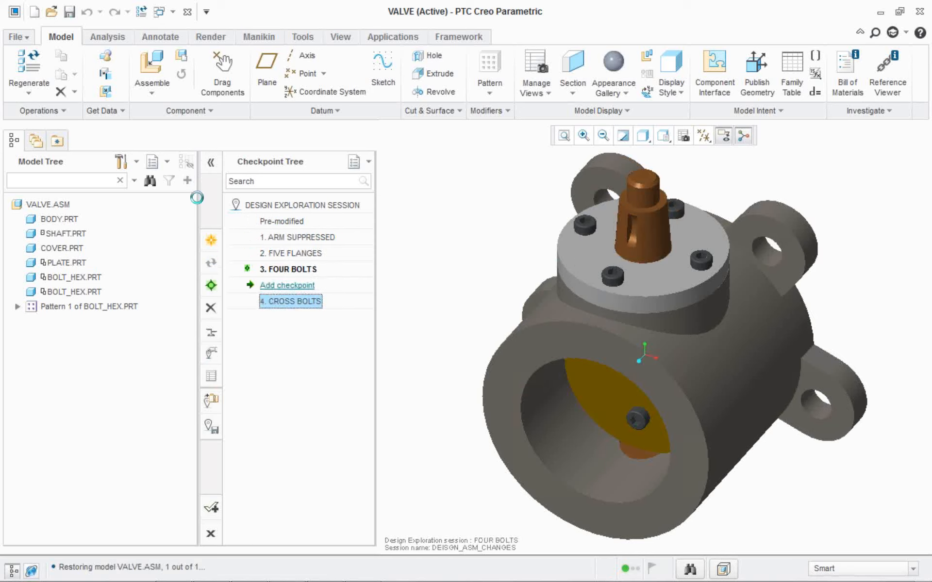
click(288, 269)
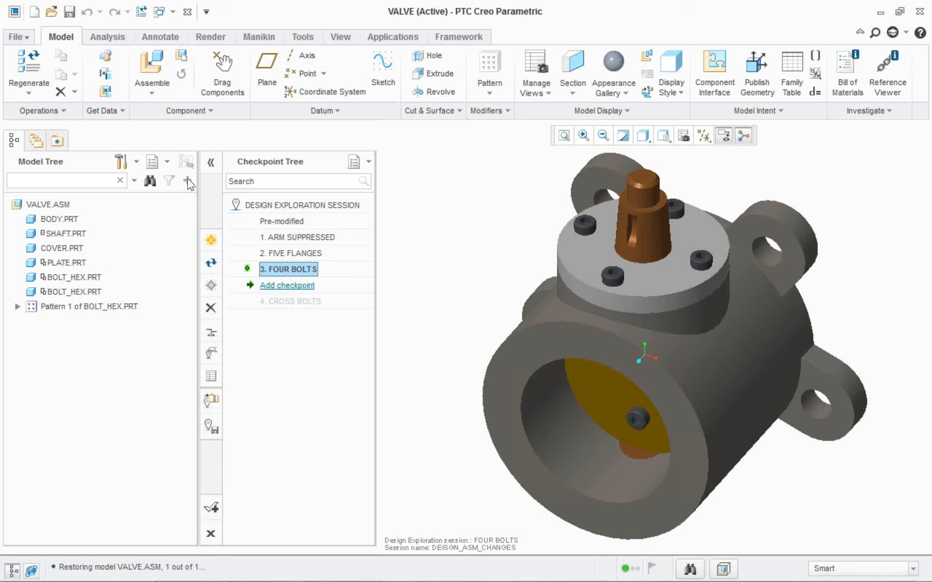
double_click(290, 254)
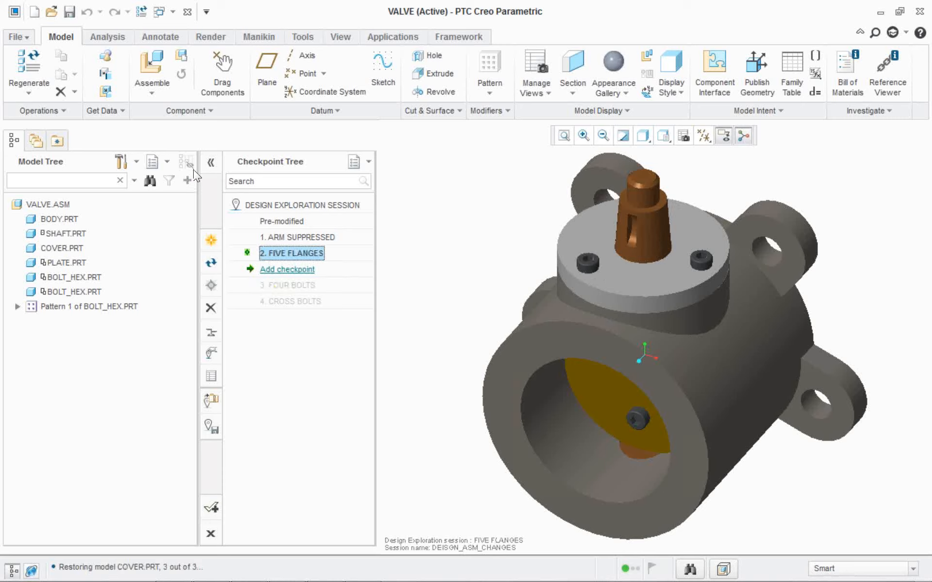
Restore the FOUR BOLTS checkpoint and resume the suppressed ARM.PRT in the assembly.
double_click(287, 285)
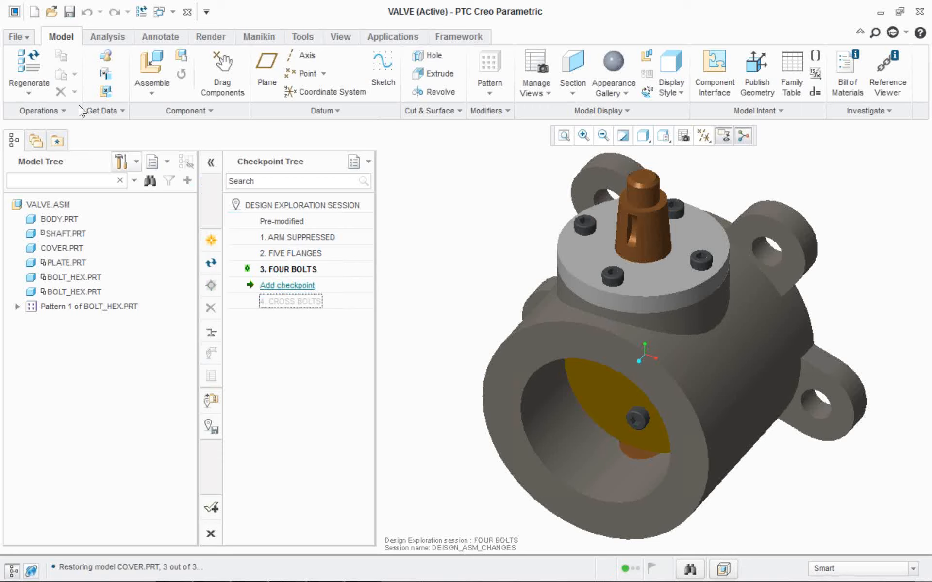
click(52, 111)
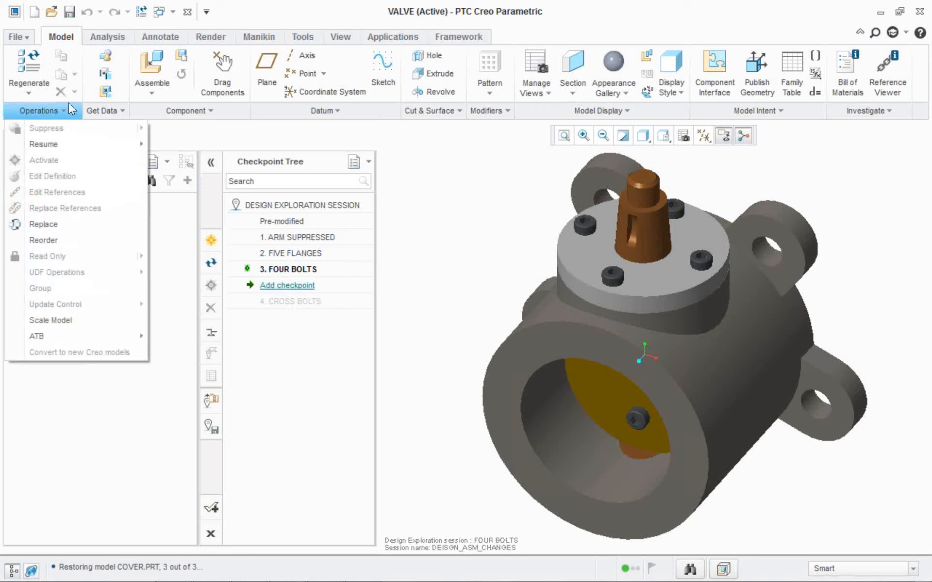
mouse_move(97, 144)
click(191, 176)
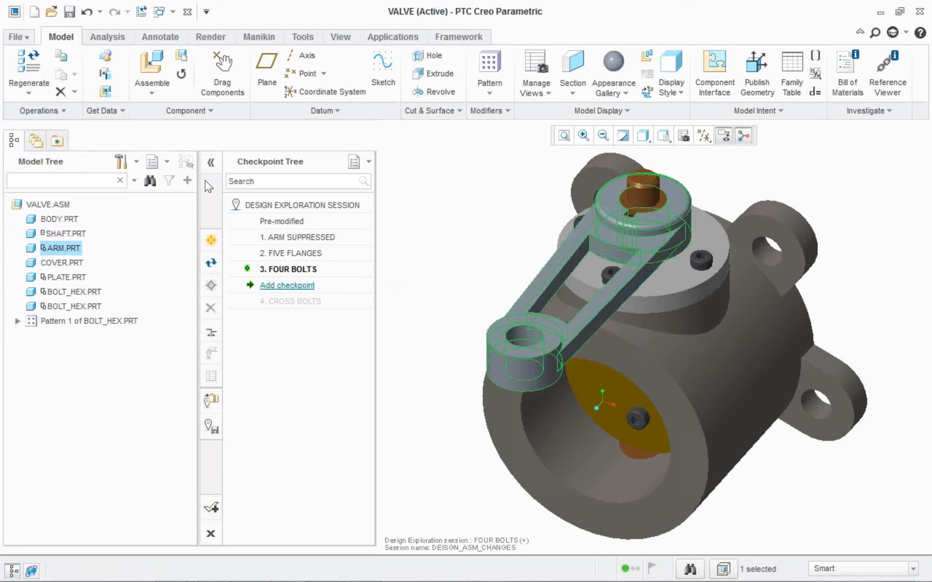
Add a checkpoint named ARM RESUMED as a branch of FOUR BOLTS.
click(291, 285)
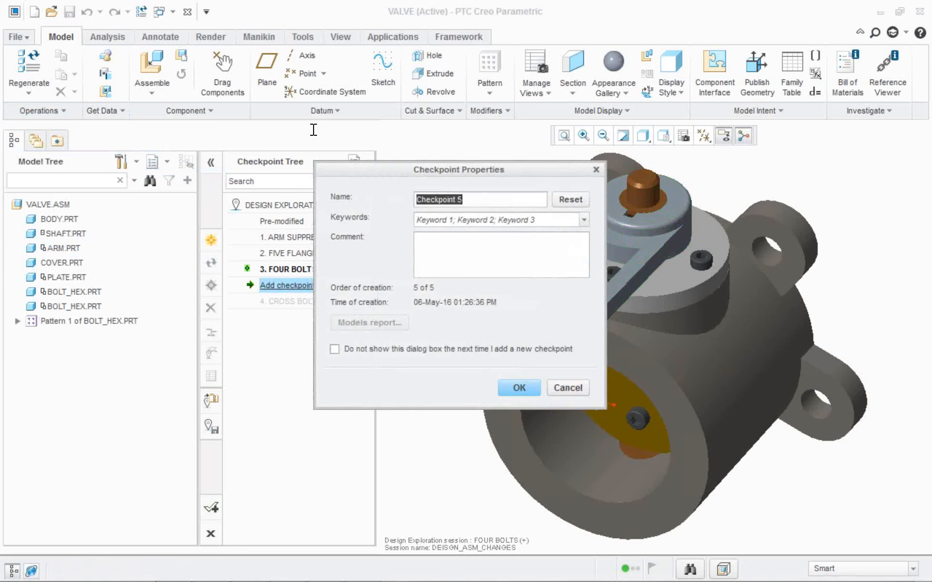
text(ARM)
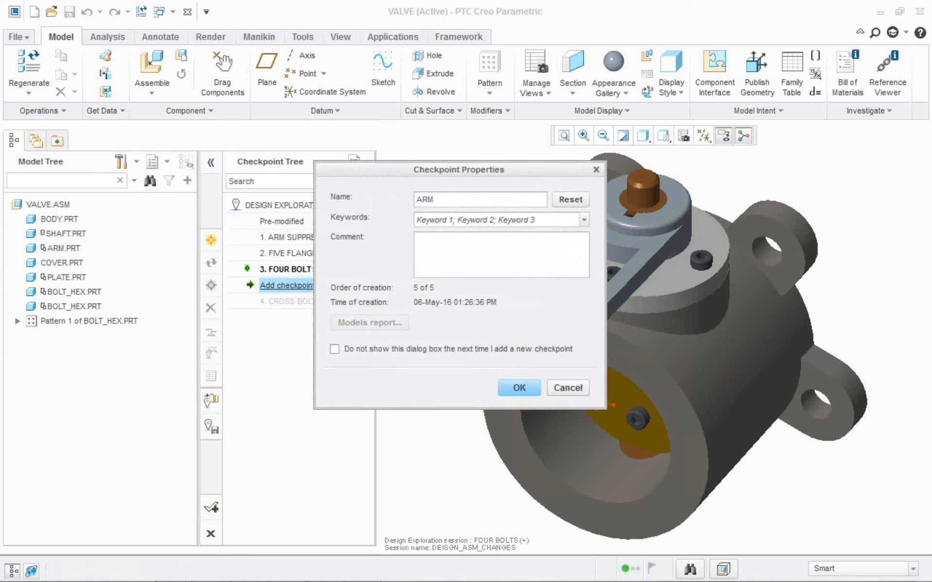
text( RESUMED)
key(Return)
Switch between the checkpoints, including CROSS BOLTS, to compare the valve variants, ending on ARM SUPPRESSED.
double_click(279, 254)
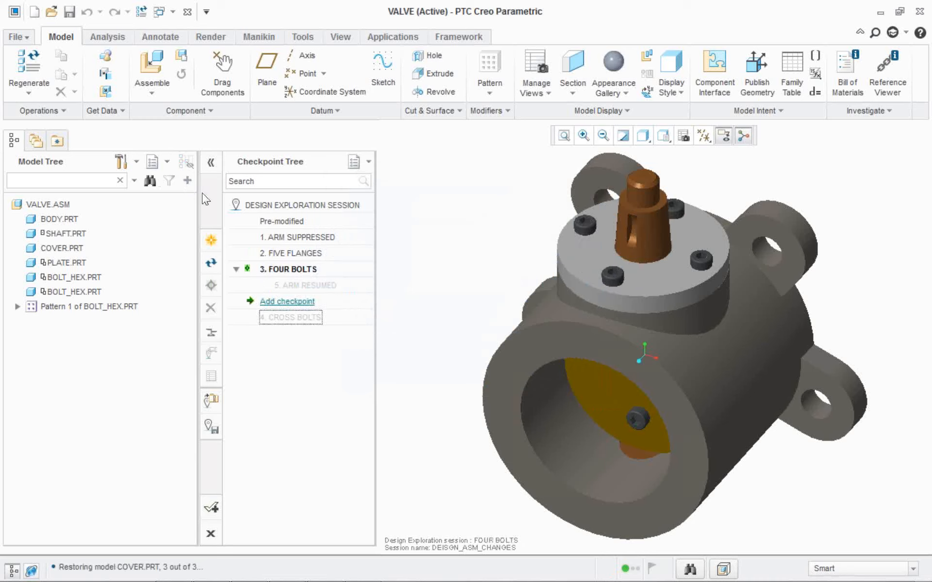
key(Up)
key(Return)
key(Down)
key(Return)
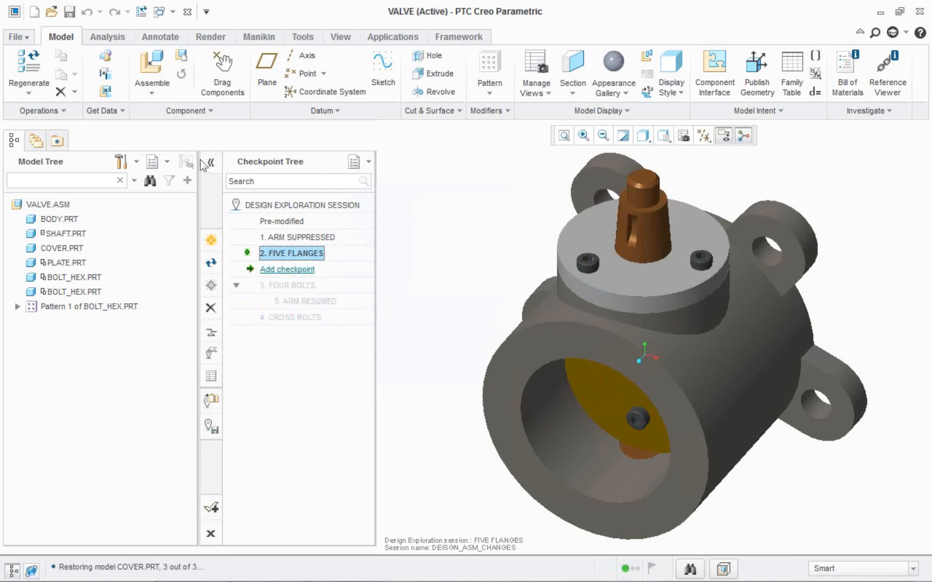
key(Up)
key(Return)
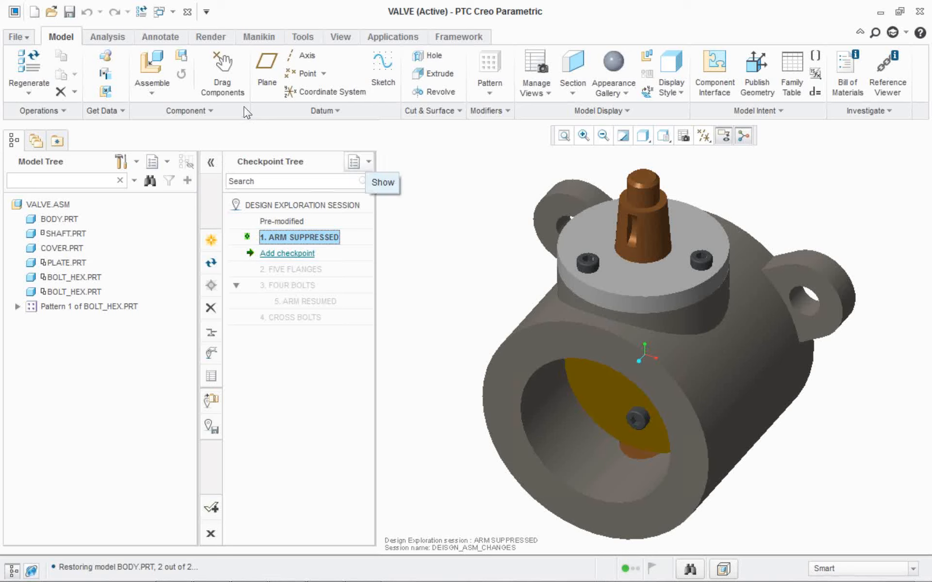
Show the Keywords, Comments and Time of Creation columns in the checkpoint tree and widen it to fit them.
click(365, 160)
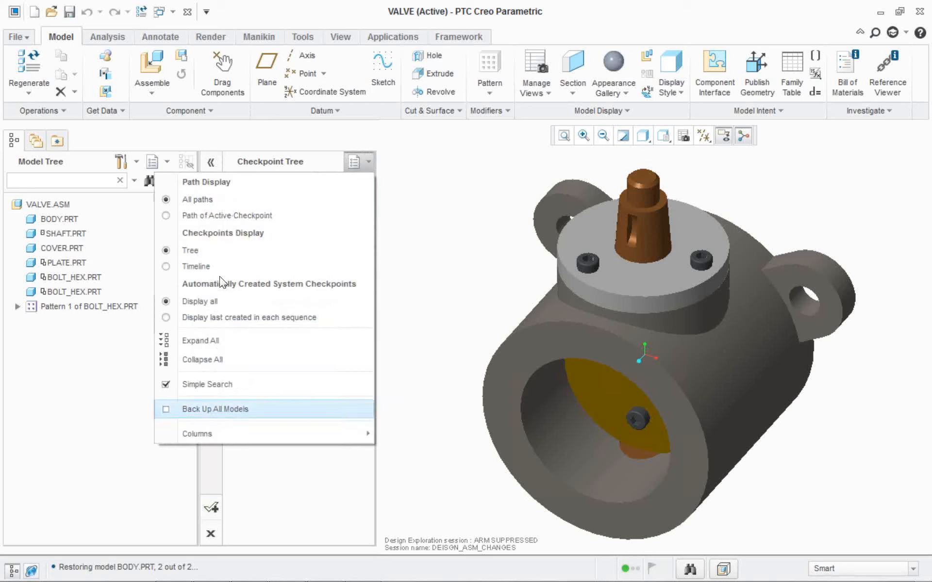
mouse_move(224, 433)
click(87, 432)
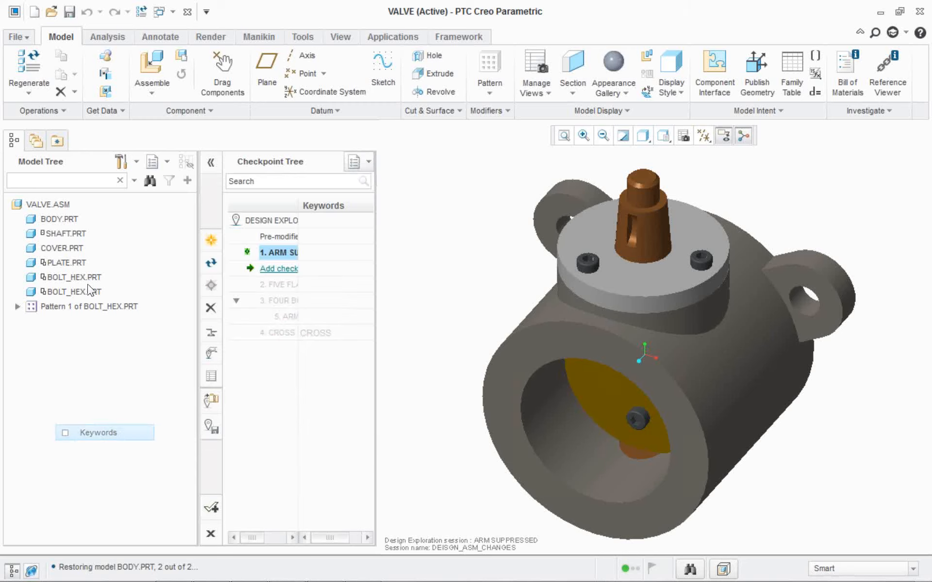
mouse_move(194, 433)
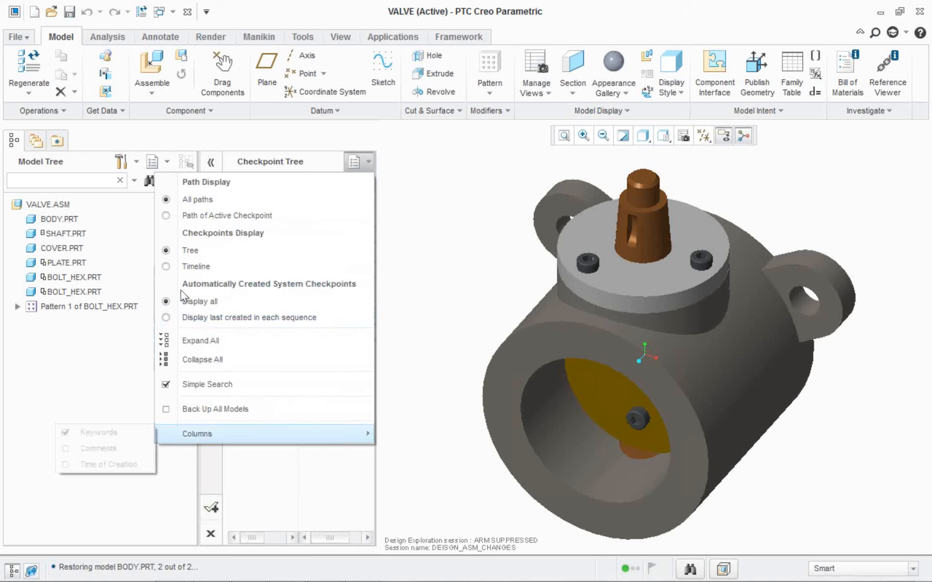
click(90, 430)
click(360, 164)
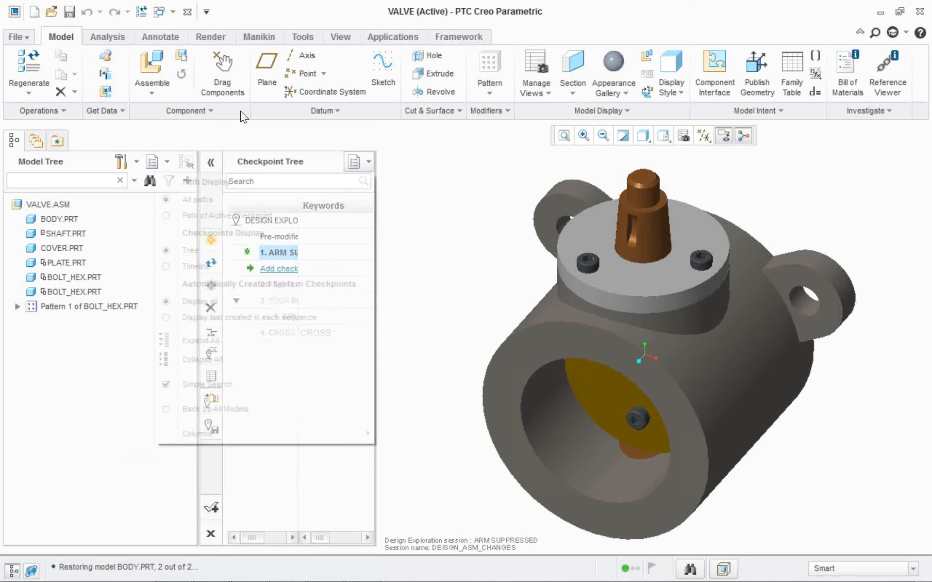
mouse_move(247, 435)
click(108, 464)
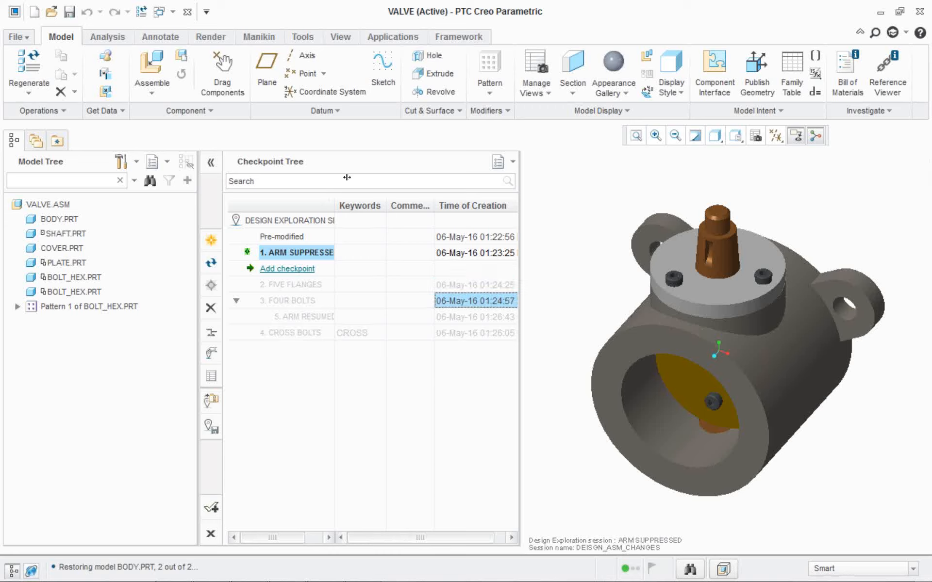
drag(347, 177, 377, 178)
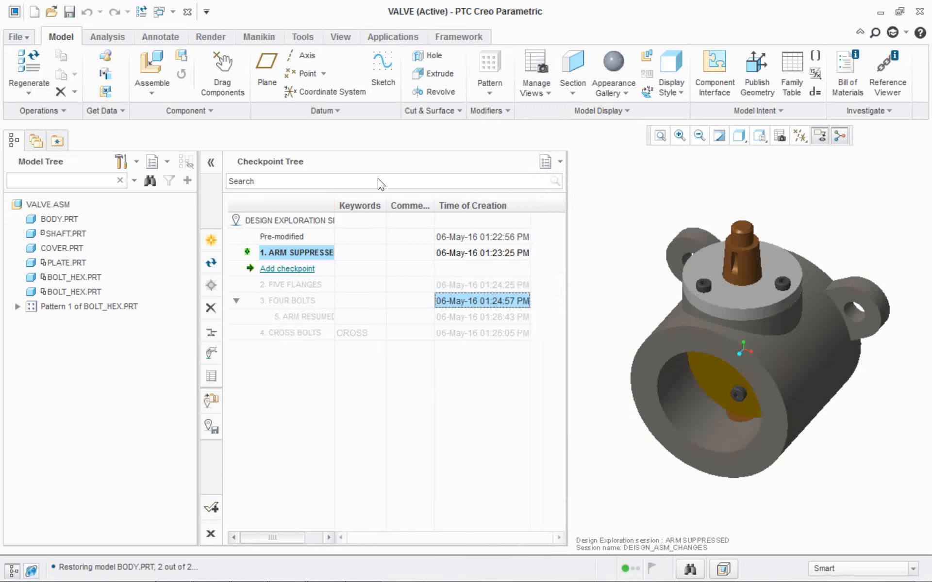
Narrow the checkpoint tree and go through the FIVE FLANGES and following checkpoints, making ARM RESUMED the current one.
drag(378, 147, 355, 147)
key(Down)
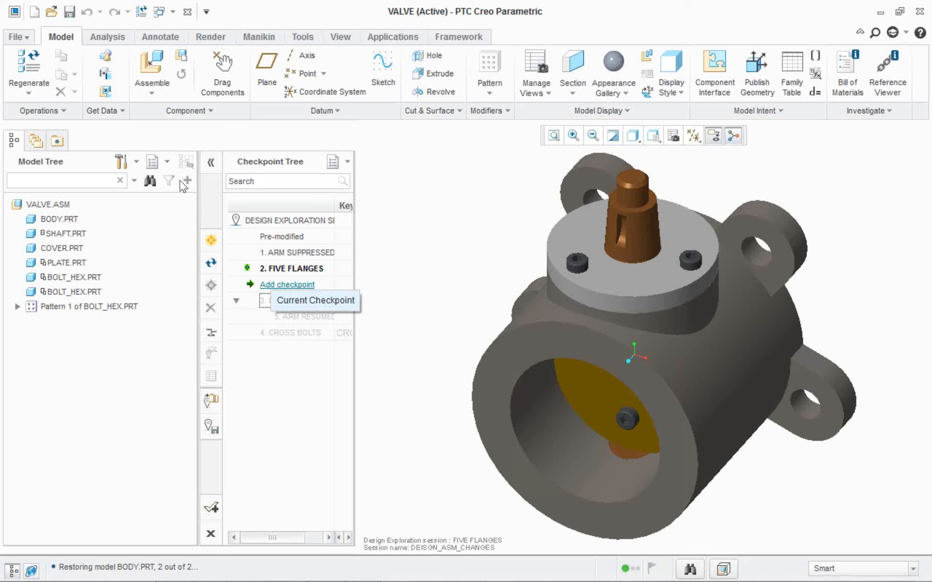
key(Down)
key(Down)
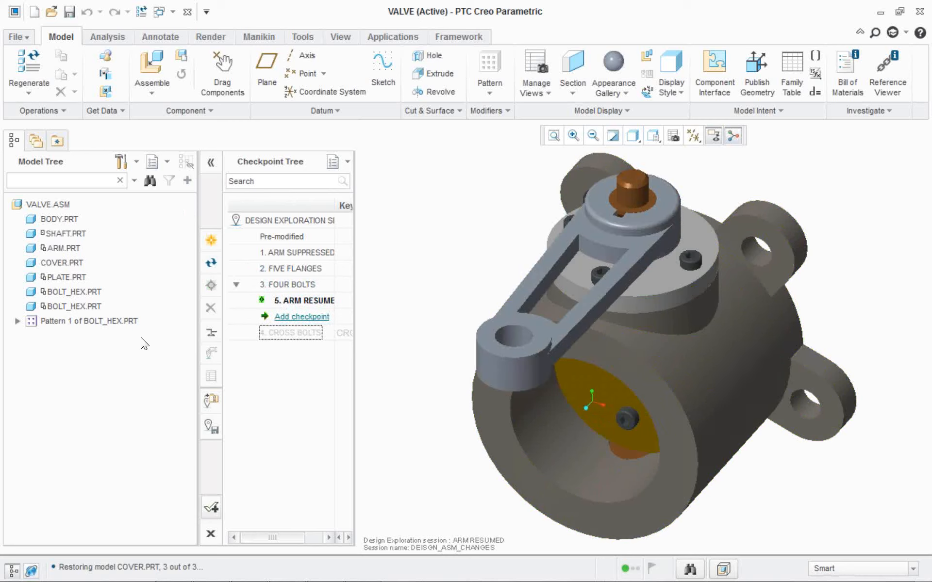
Accept the design exploration with ARM RESUMED current, saving the session to the DEX DEMO FILES folder, and save the valve assembly.
click(211, 508)
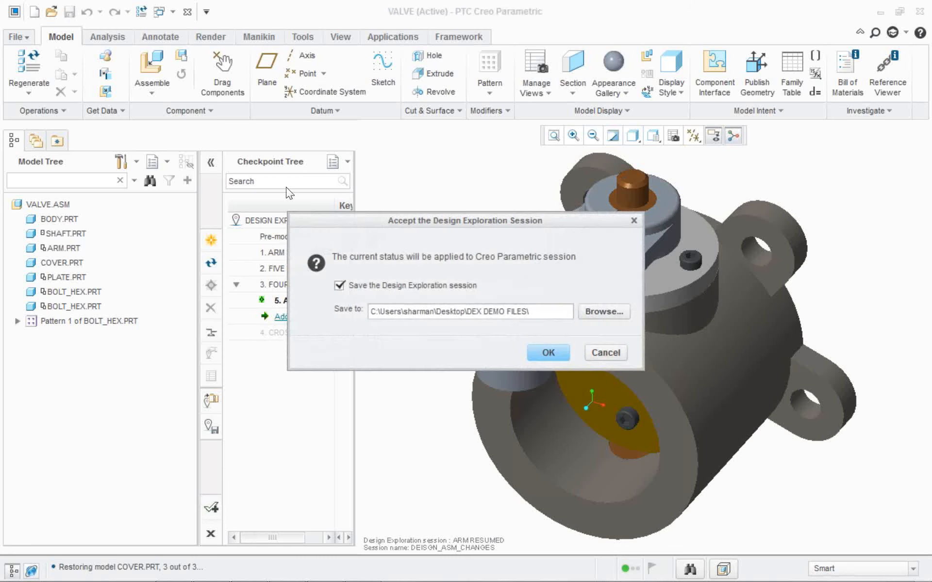
key(Return)
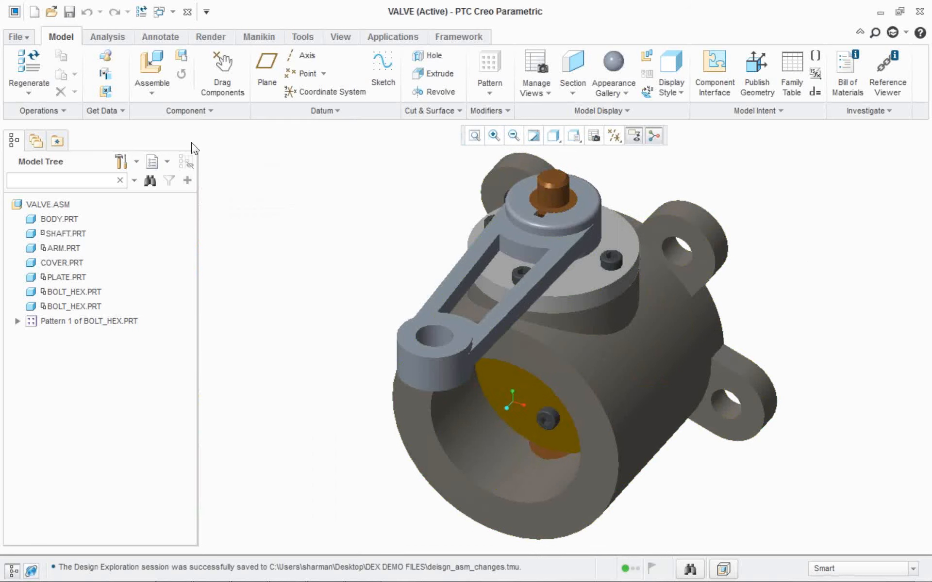
click(69, 11)
Close the valve assembly and erase all models that are not displayed from the session.
click(165, 12)
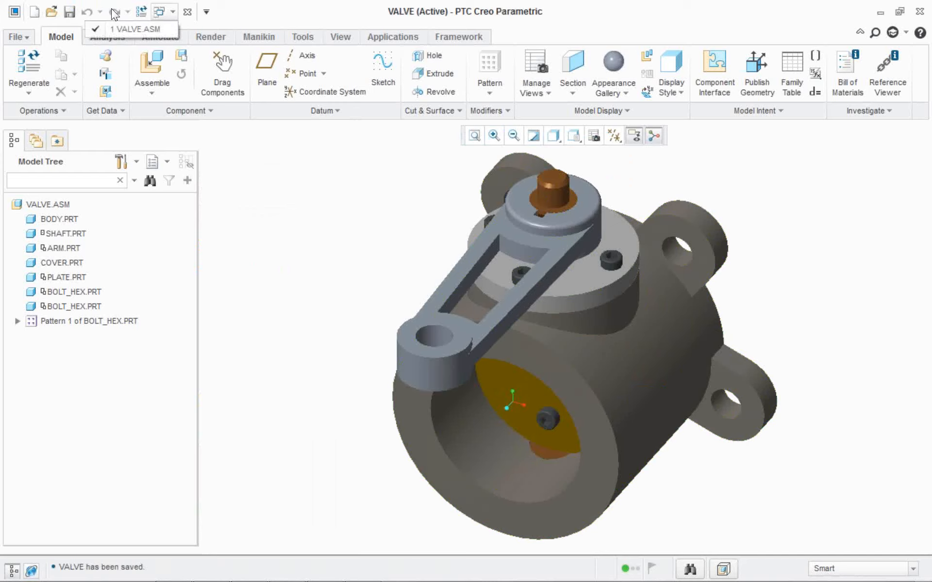
click(187, 12)
click(185, 68)
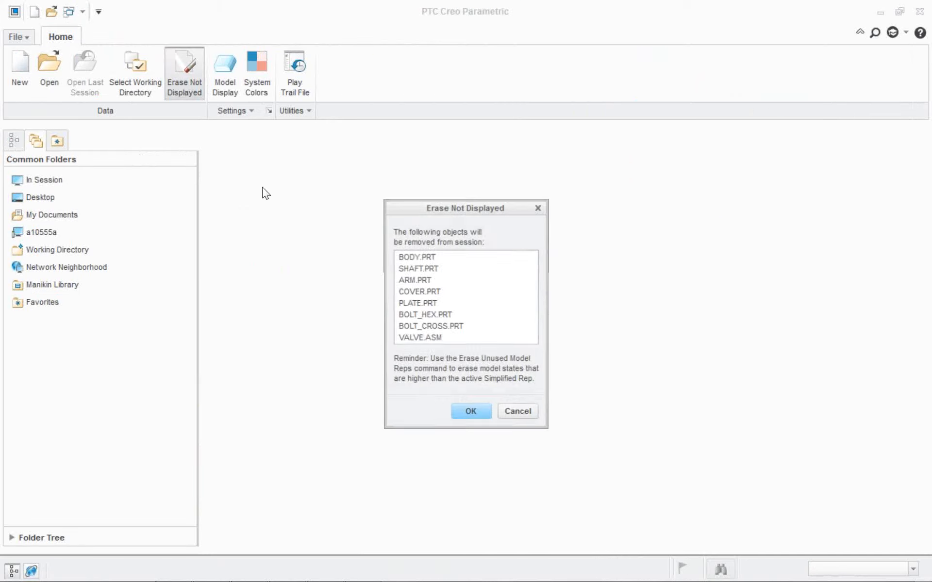
key(Return)
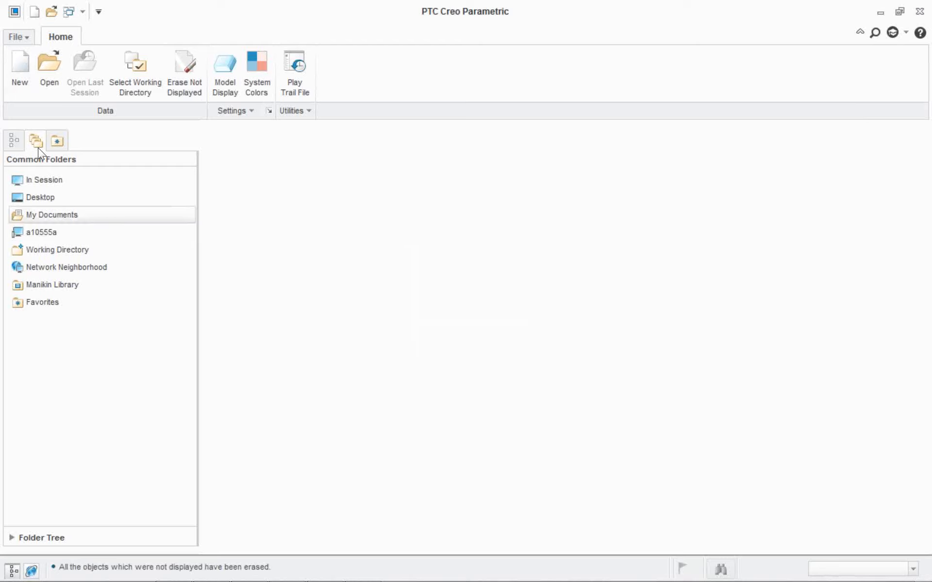
Reopen valve.asm from the working directory to inspect the accepted design.
click(49, 250)
double_click(238, 351)
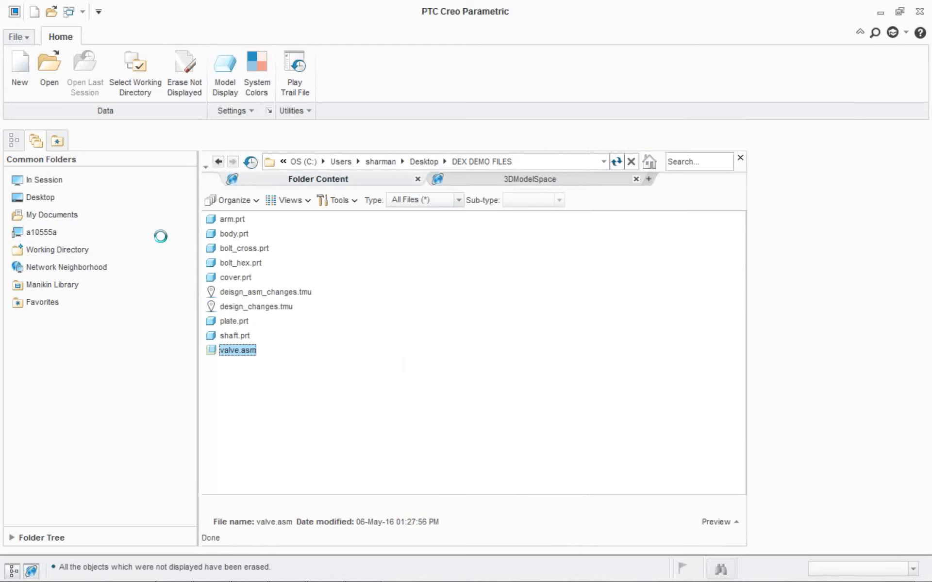
mouse_move(443, 196)
middle_down()
mouse_move(374, 287)
mouse_move(393, 287)
mouse_move(373, 267)
mouse_move(372, 292)
middle_up()
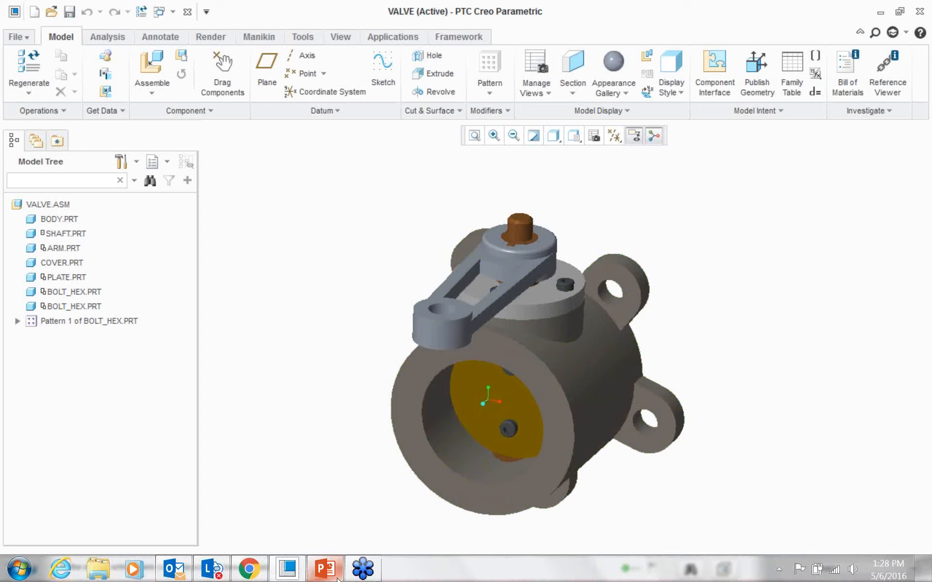
Switch to the PowerPoint presentation and show the "Benefits of Using DEX" slide.
click(339, 579)
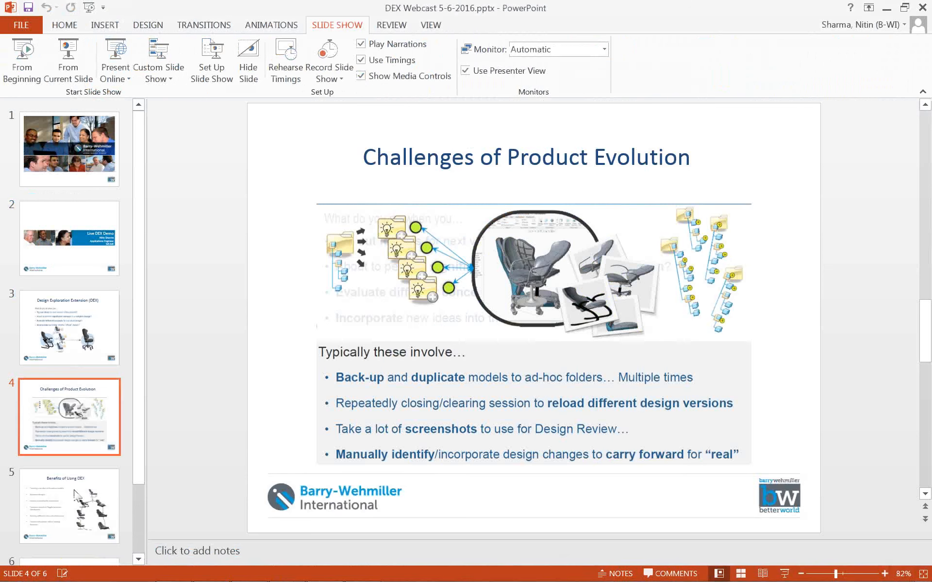
click(76, 494)
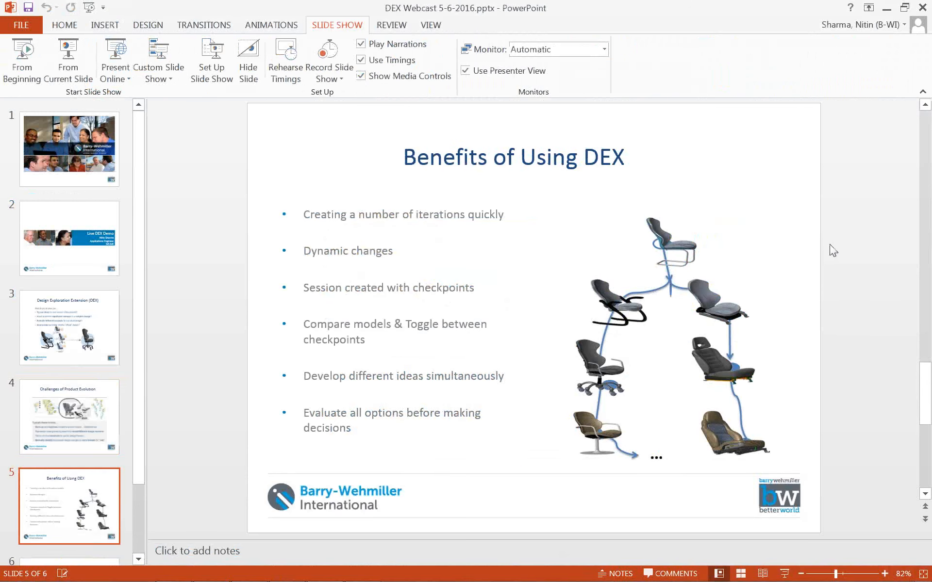